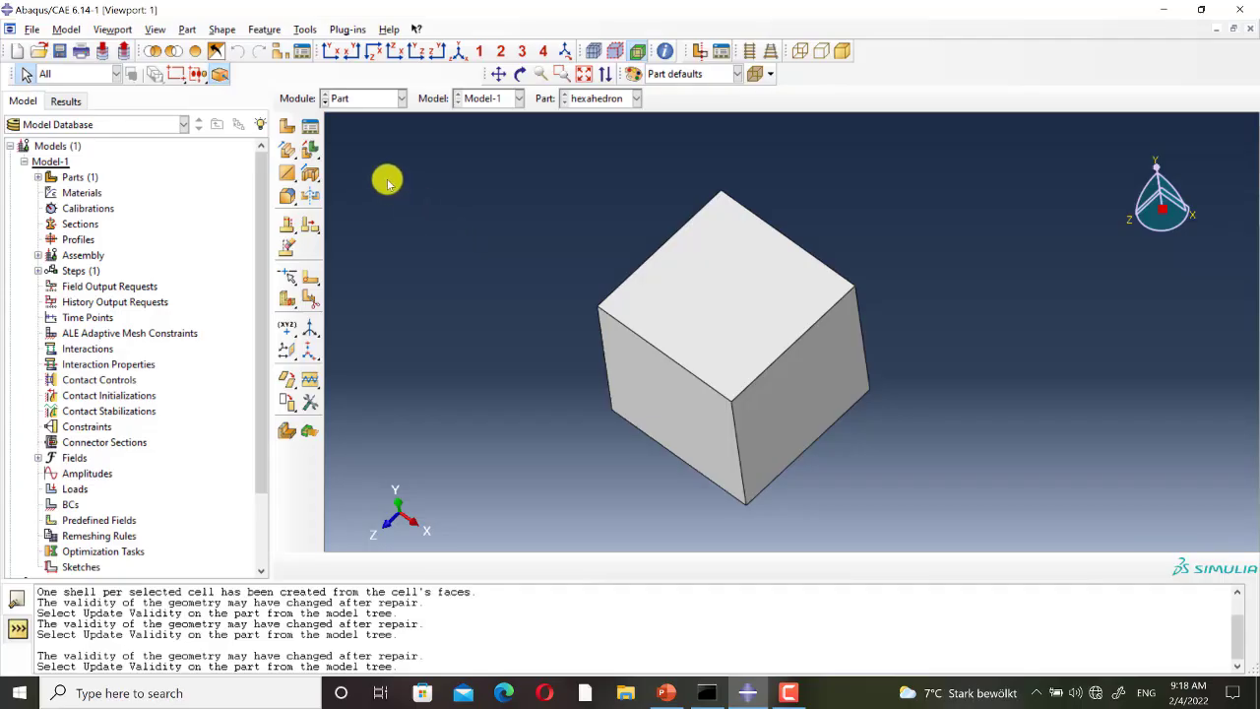
Create a 3D deformable solid extrusion part named plate with an approximate size of 5.
left_click(288, 129)
type("plate")
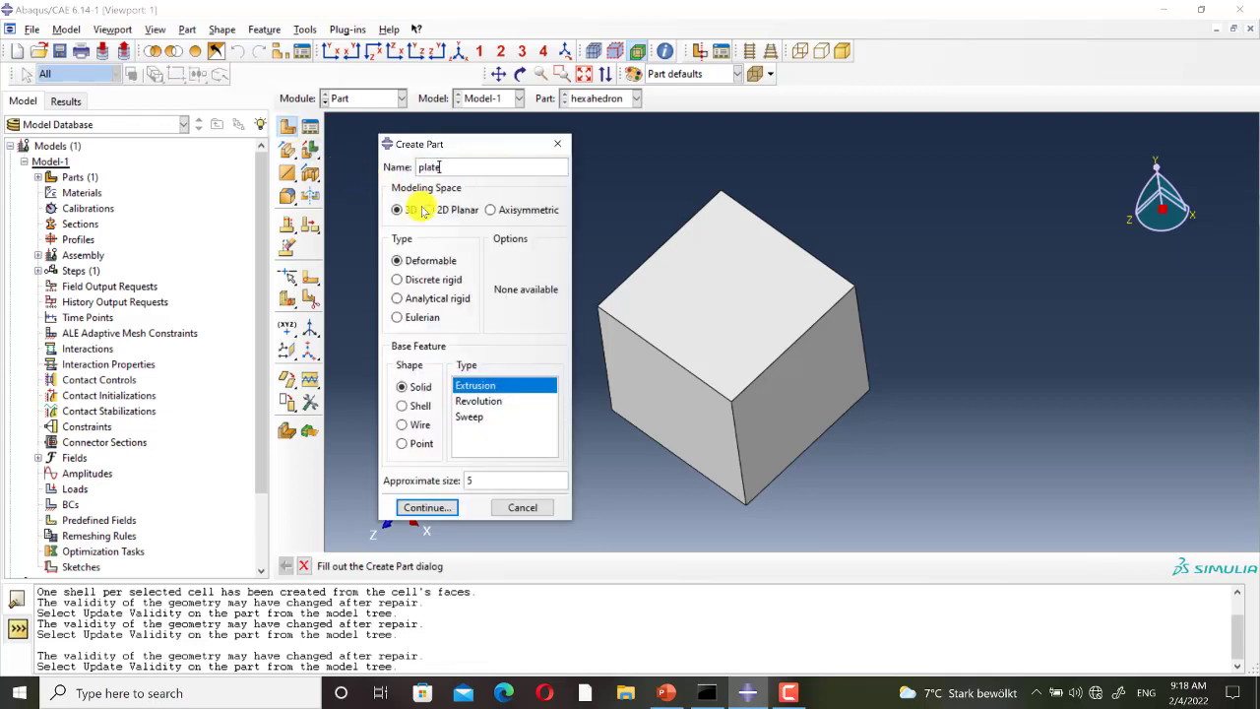
left_click(402, 260)
left_click(414, 391)
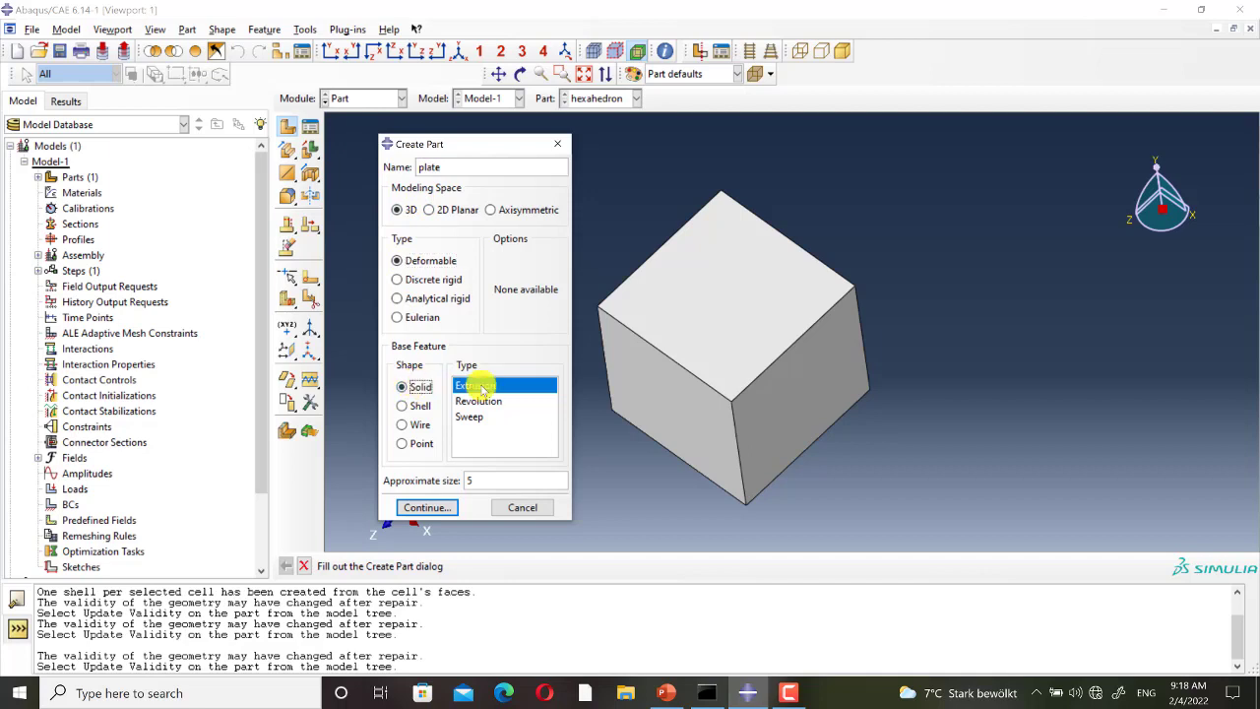
left_click(423, 507)
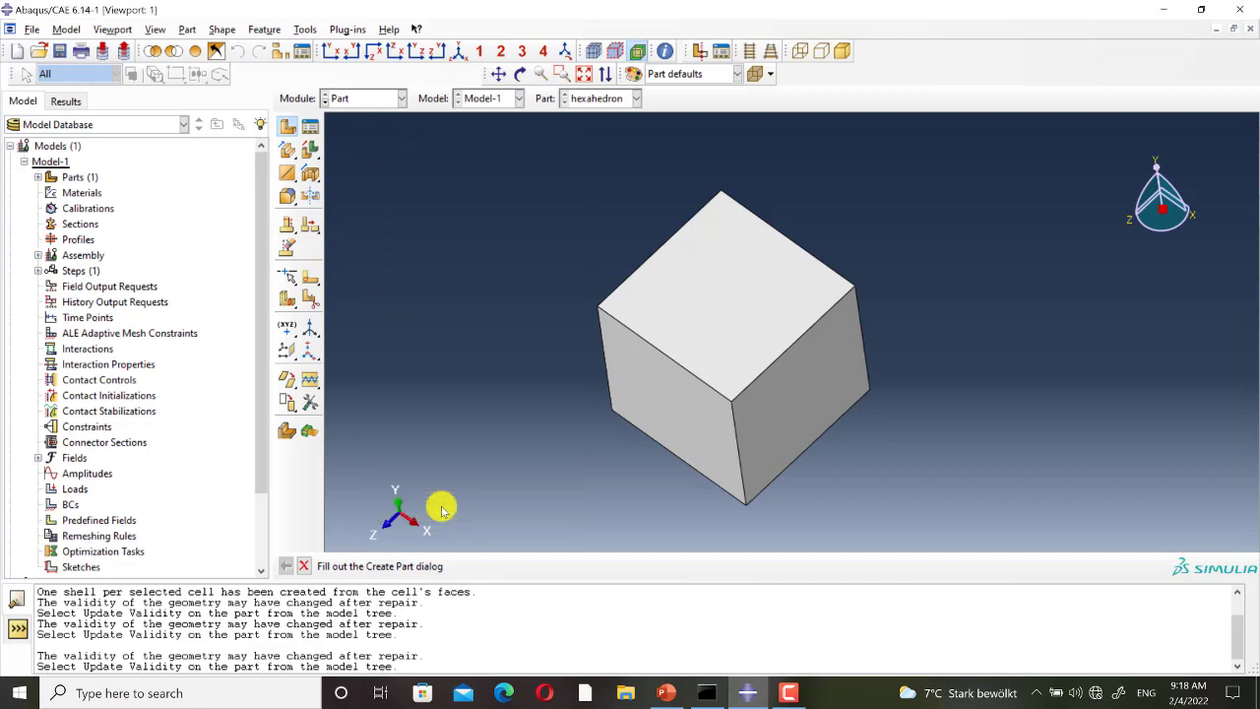
Place a point at the sketch origin and apply a Fixed constraint to it.
left_click(287, 128)
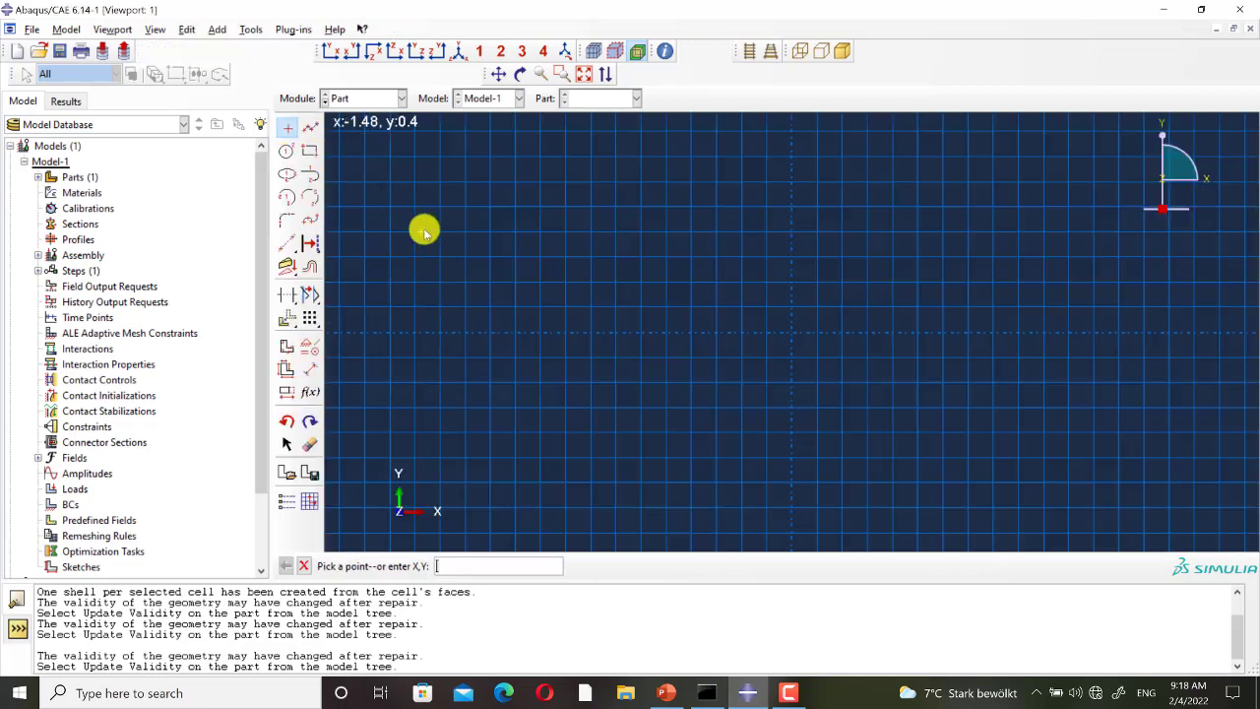
left_click(311, 346)
left_click(138, 237)
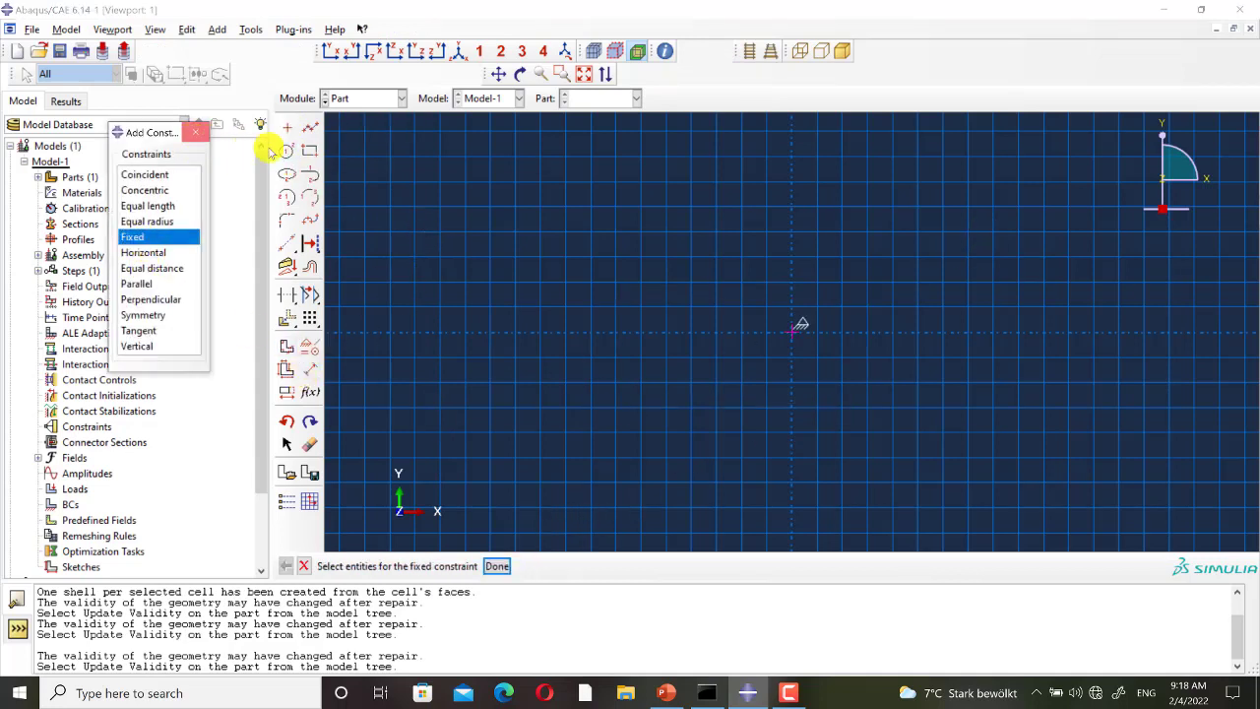
Draw a rectangle with its lower-left corner on the fixed origin point.
left_click(311, 150)
left_click(793, 333)
left_click(927, 234)
Dimension the rectangle to a height of 1 and a width of 2.
left_click(308, 369)
left_click(800, 296)
left_click(743, 295)
type("1")
key("Return")
left_click(856, 331)
left_click(858, 411)
type("2")
key("Return")
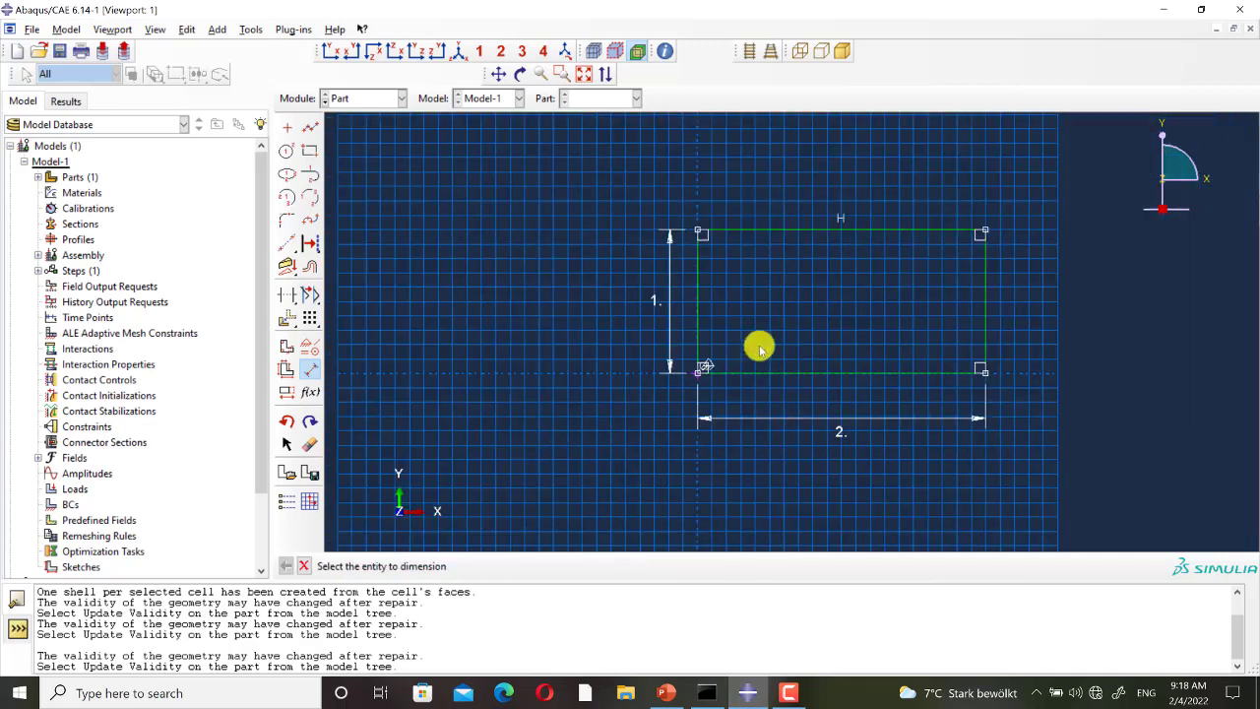
key("Escape")
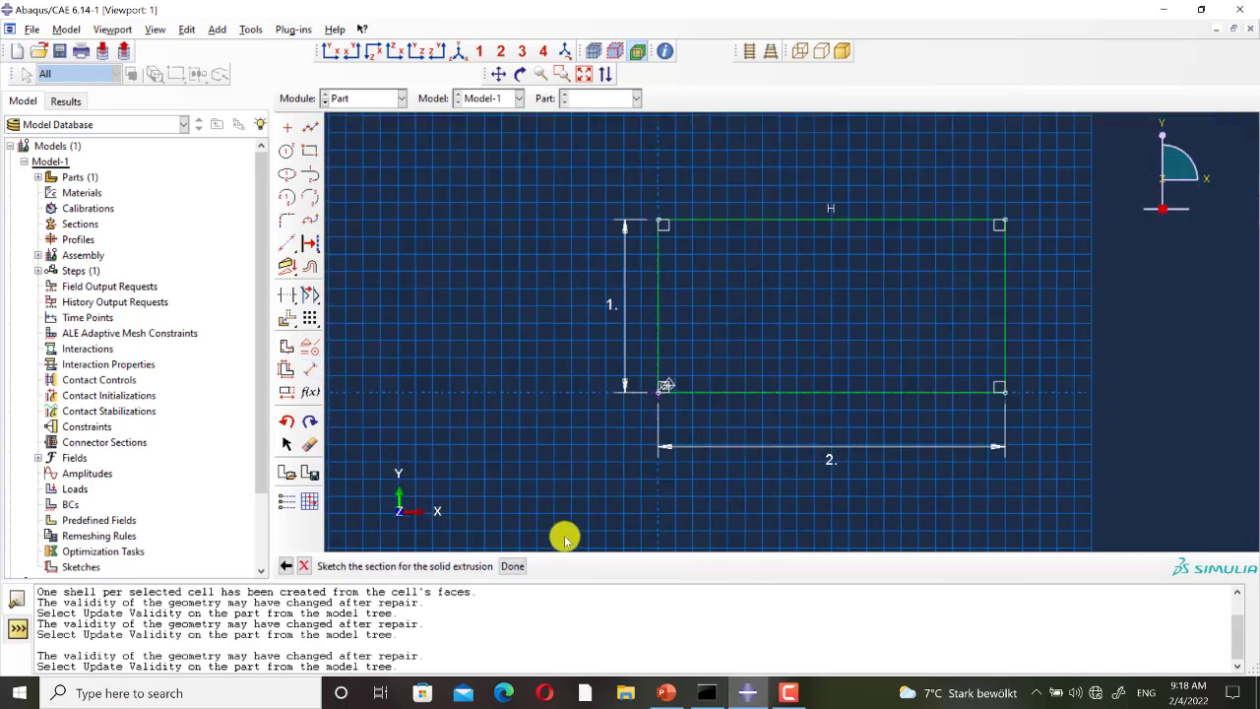
Finish the section sketch and extrude the plate to a depth of 0.1.
left_click(513, 567)
type("0.1")
left_click(1053, 466)
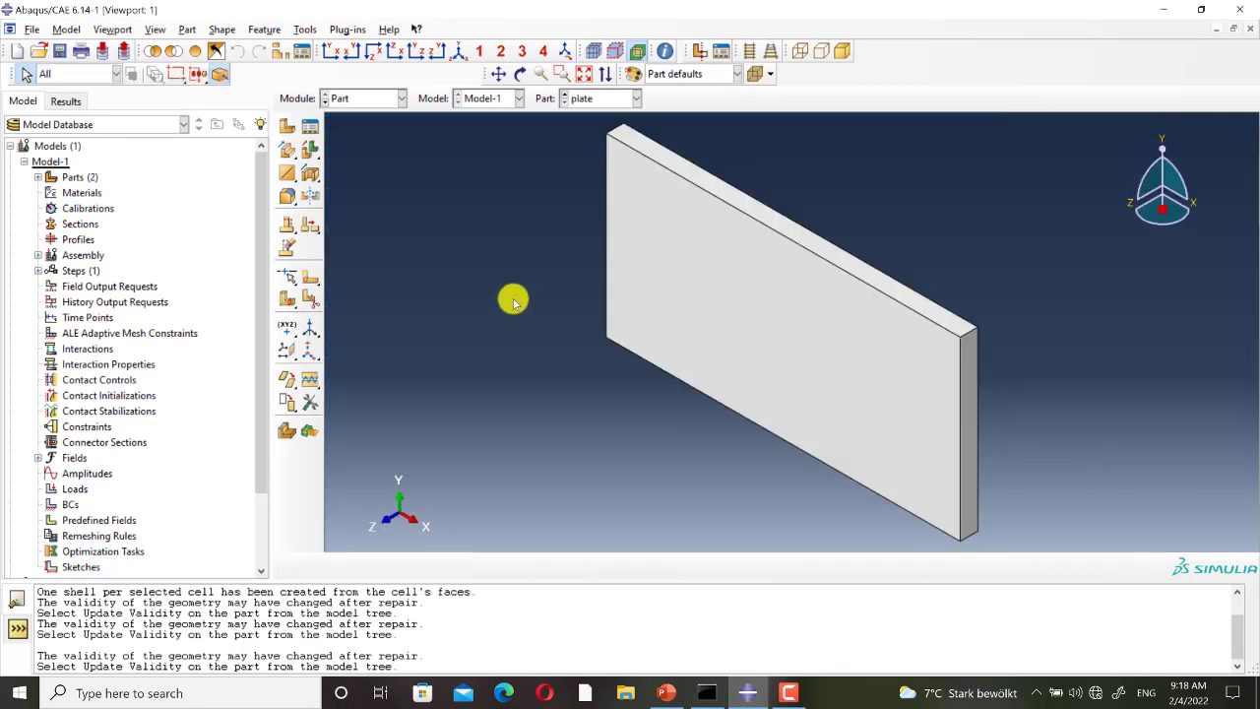
Start an extruded cut sketch on the plate's large front face, with the face's right edge oriented vertical and on the right.
left_click(310, 175)
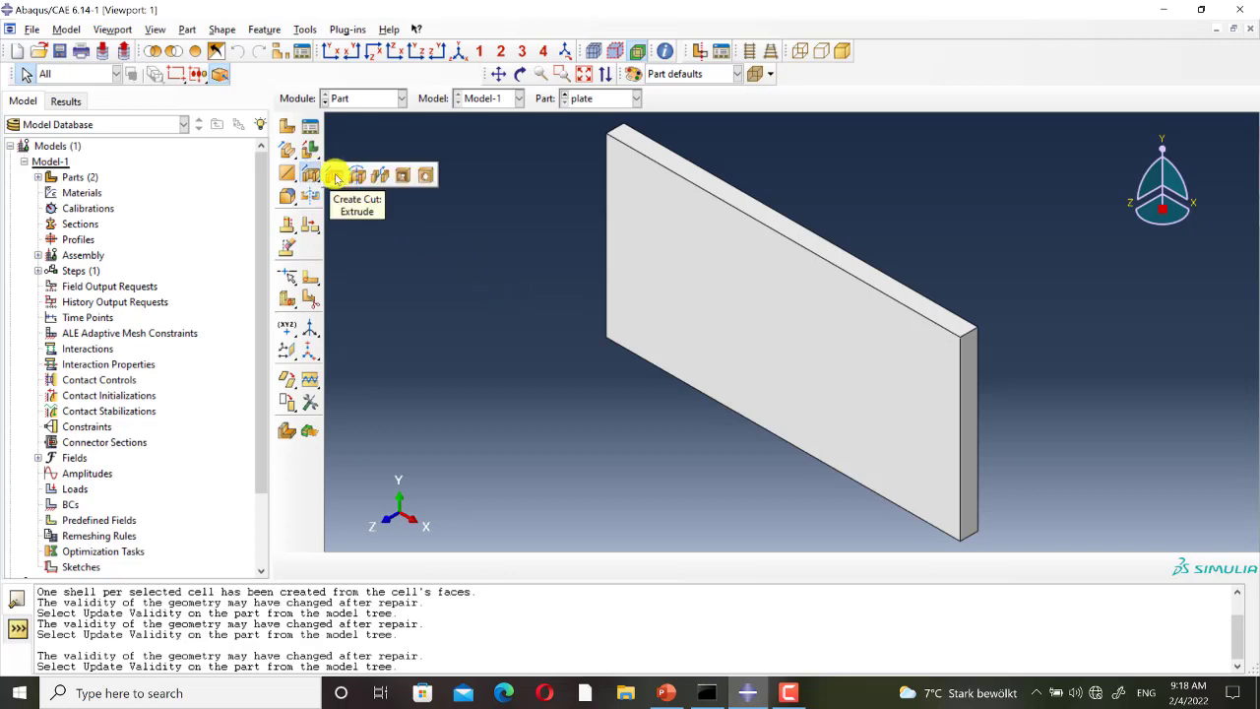
left_click(336, 177)
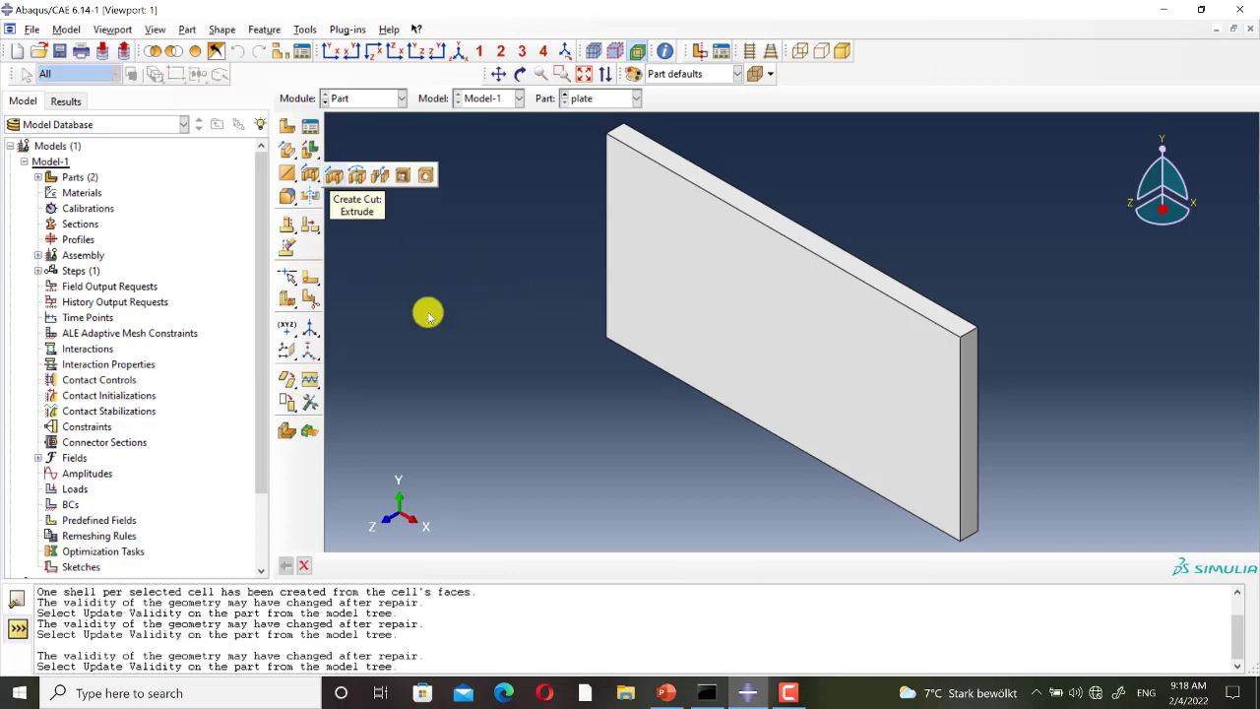
left_click(681, 331)
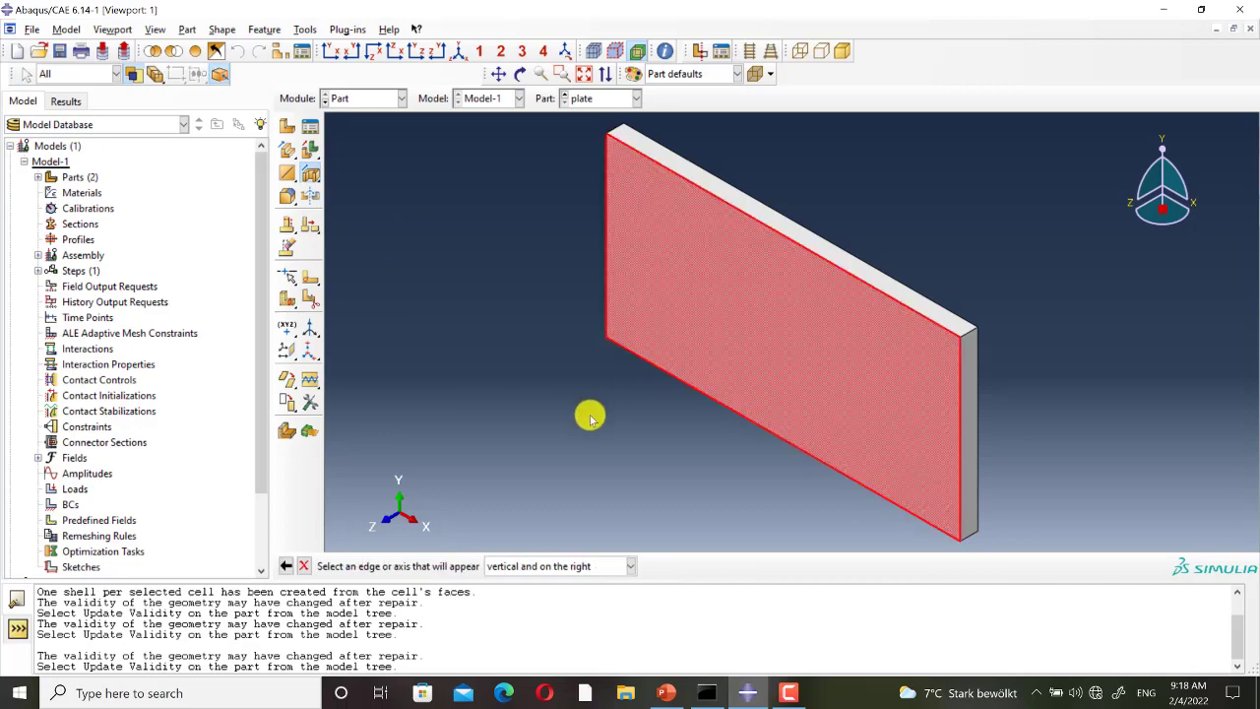
left_click(963, 439)
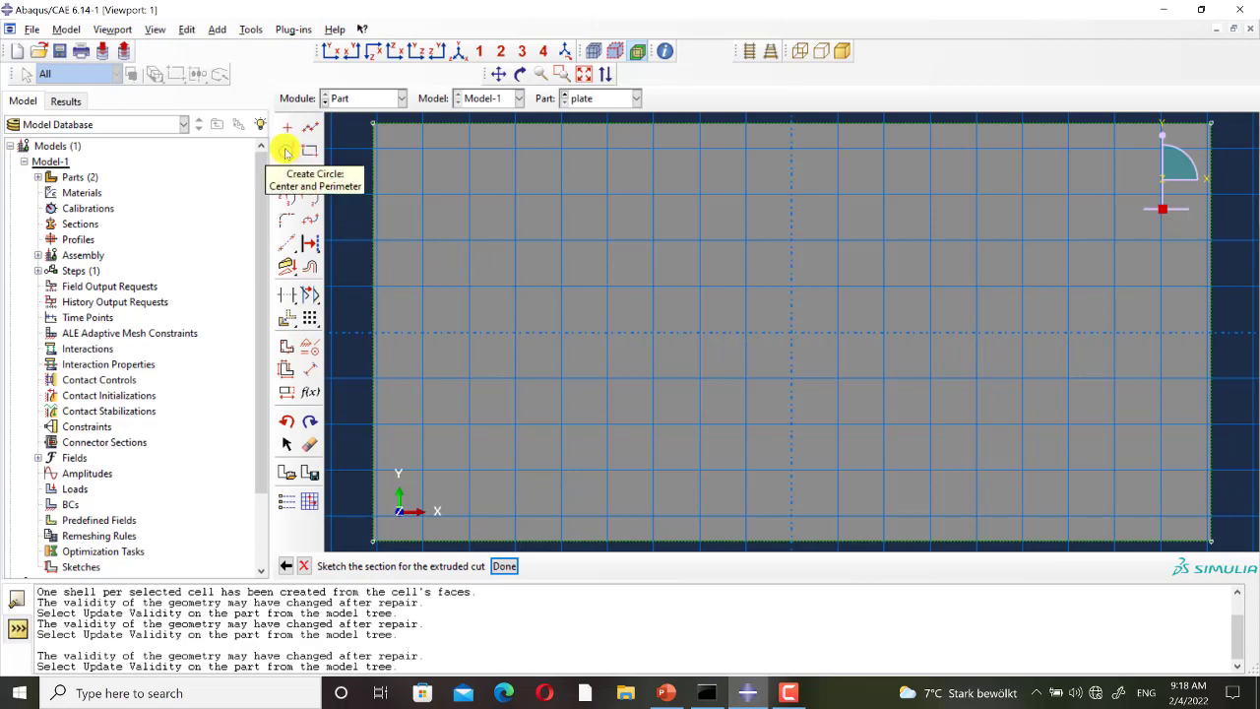
Sketch a circle near the upper-left corner of the plate face and dimension its radius to 0.1.
left_click(285, 150)
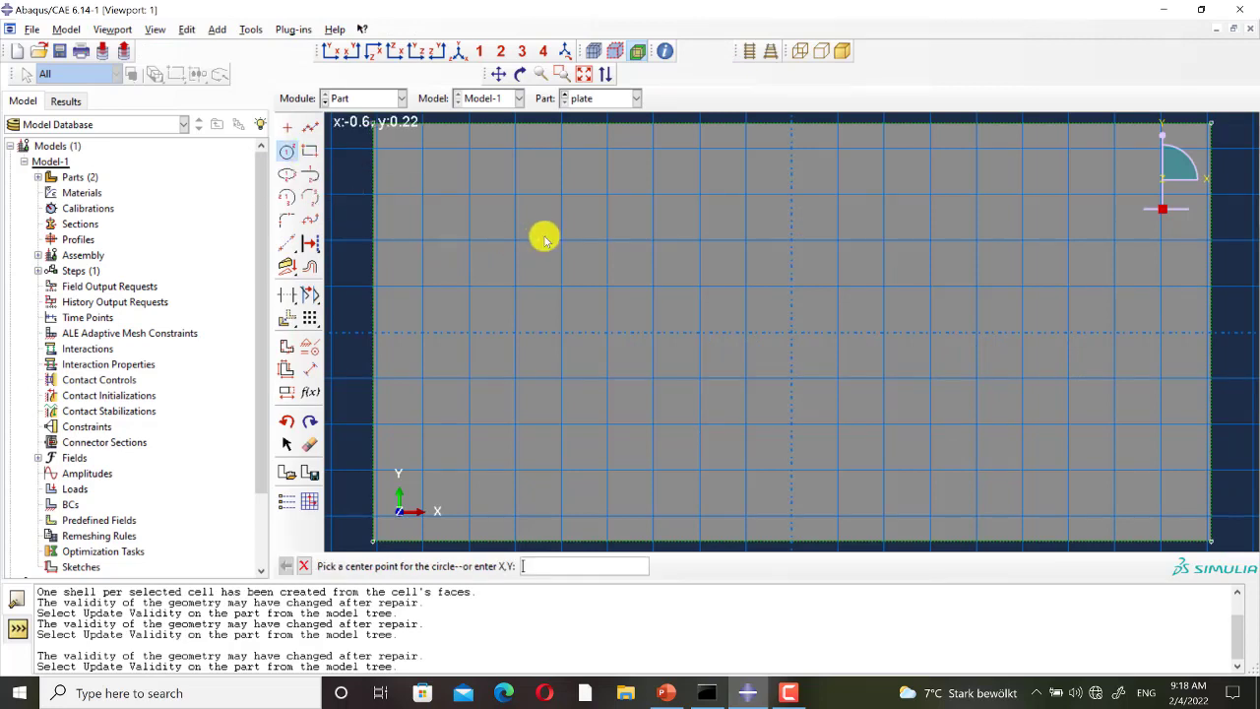
left_click(538, 217)
left_click(576, 191)
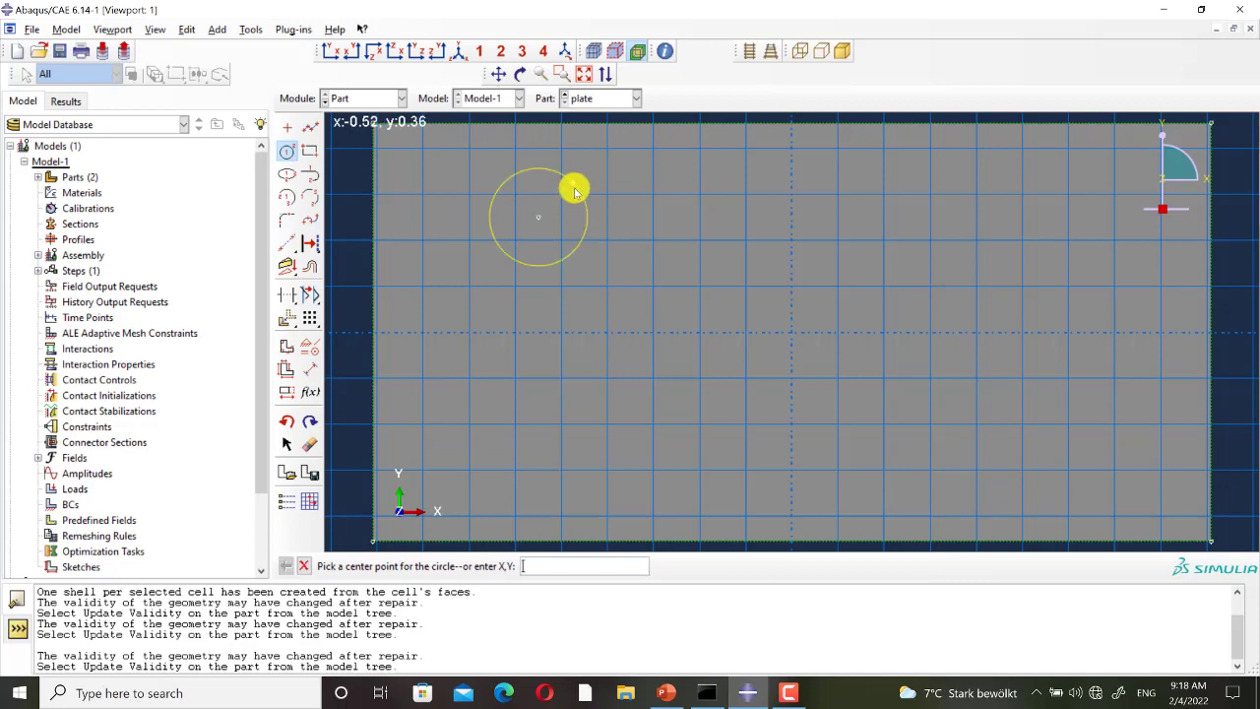
left_click(310, 368)
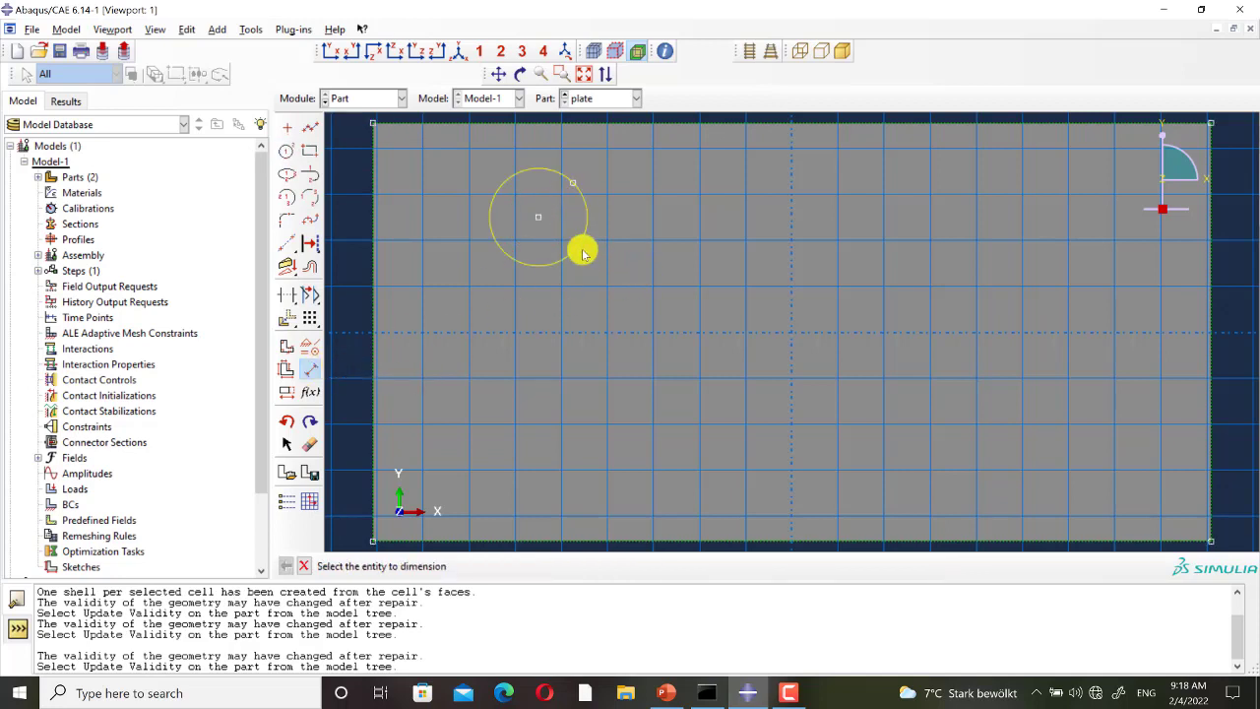
left_click(635, 288)
left_click(644, 290)
type("0.1")
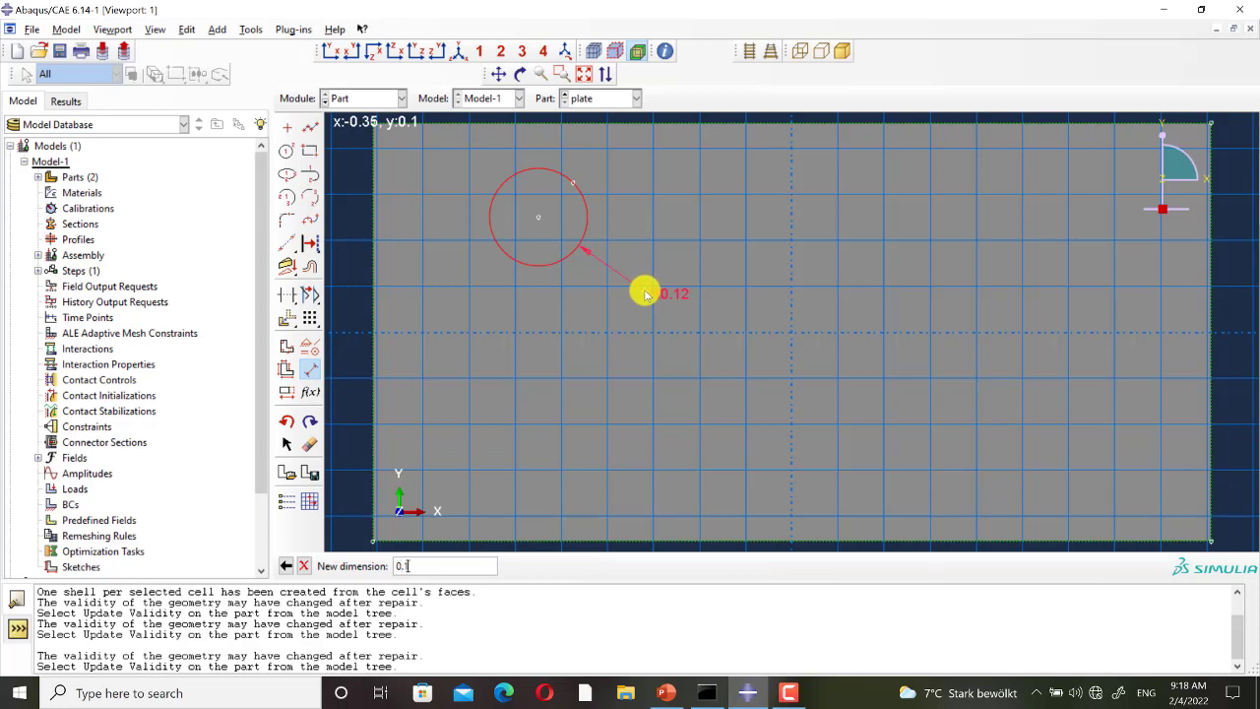
key("Return")
Dimension the horizontal distance from the plate's left edge to the circle's center as 0.4.
left_click(538, 217)
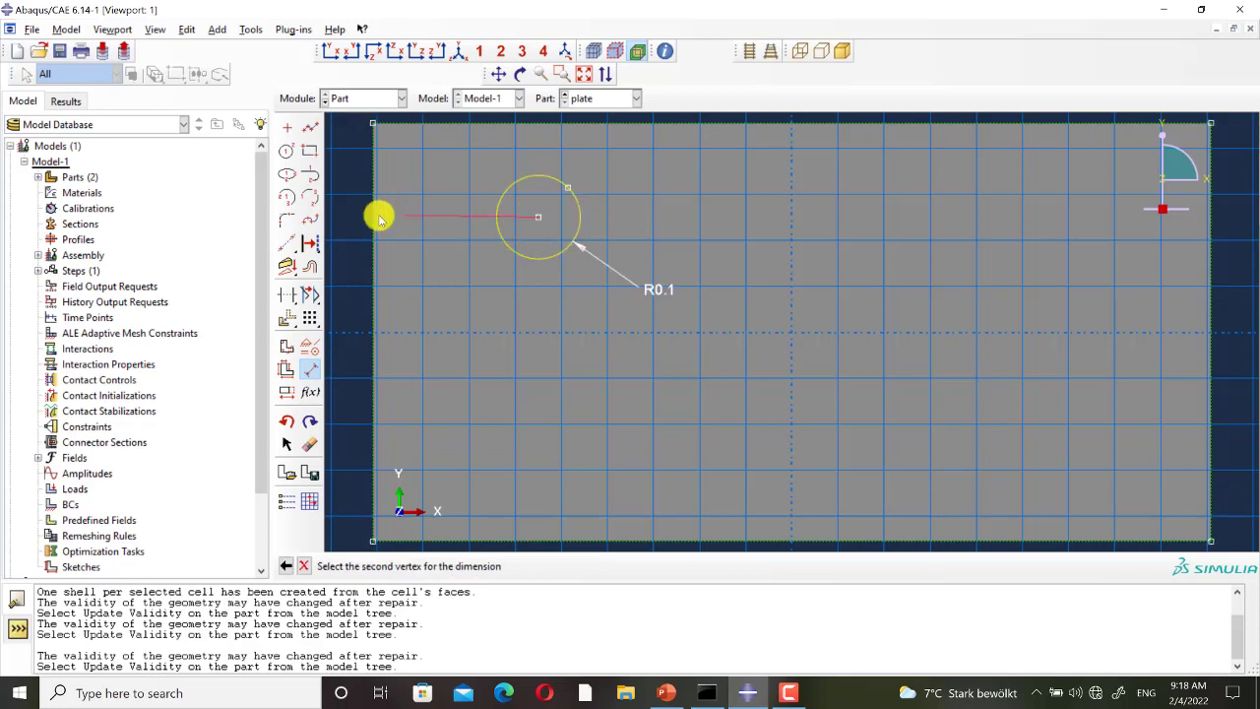
left_click(376, 245)
left_click(444, 277)
type("0")
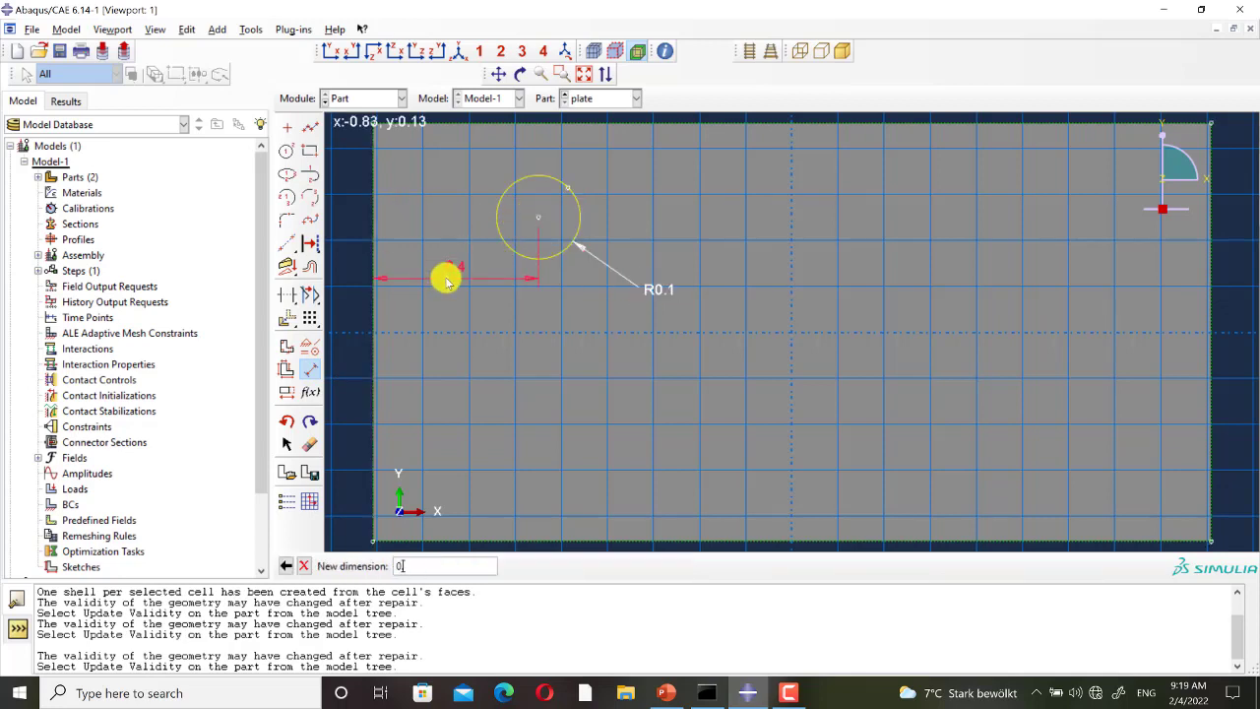
type(".4")
key("Return")
Dimension the vertical distance from the plate's upper-left corner to the circle's center as 0.2.
left_click(537, 217)
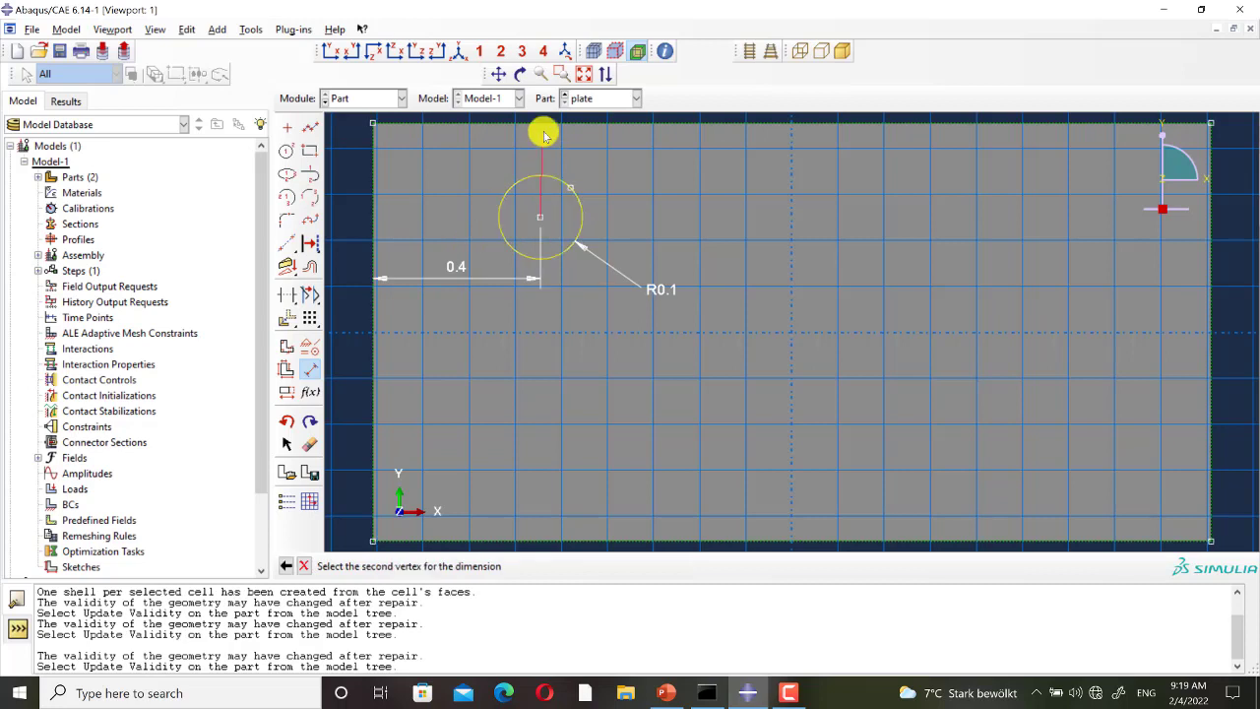
left_click(373, 124)
left_click(358, 170)
type("0.2")
key("Return")
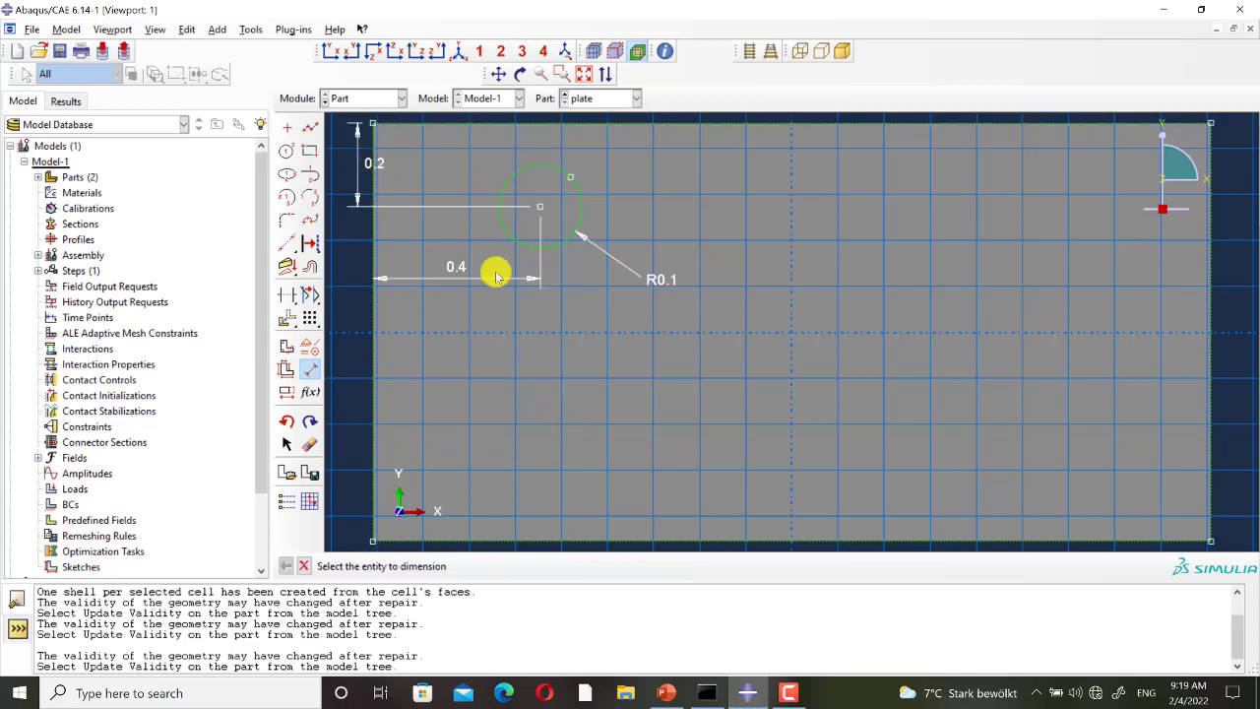
key("Escape")
Add a horizontal construction line through the circle's center.
left_click(287, 244)
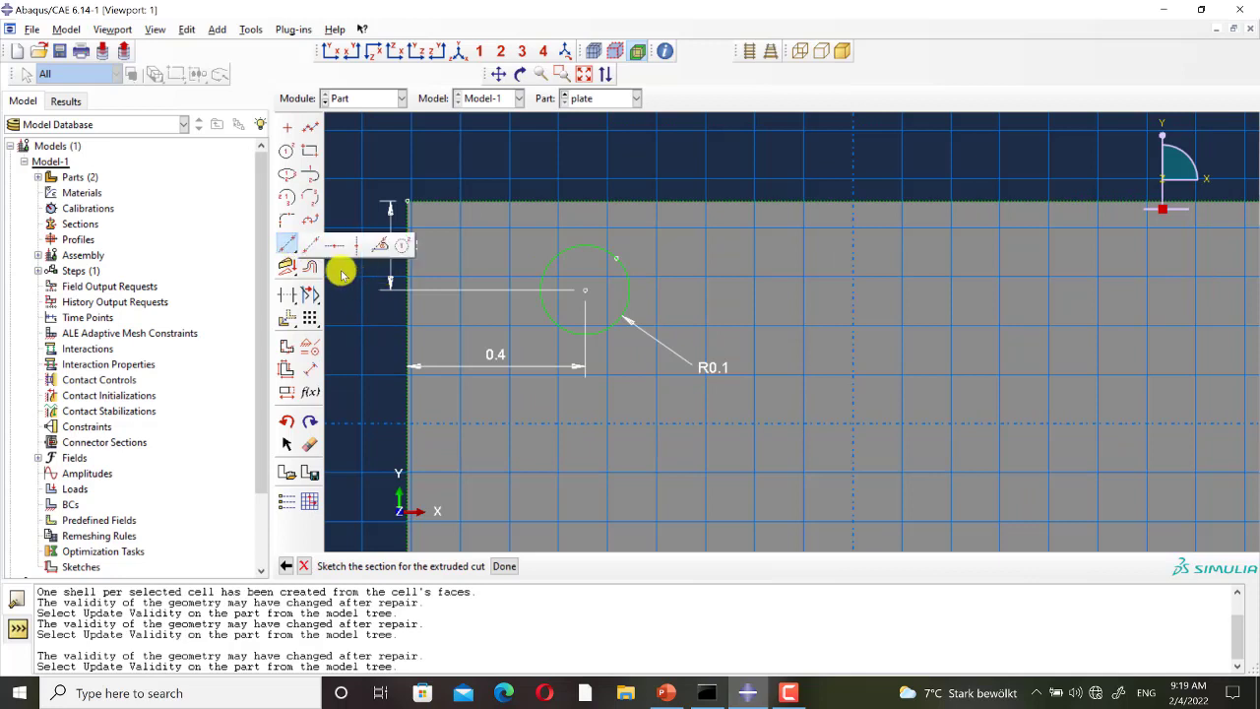
left_click(334, 244)
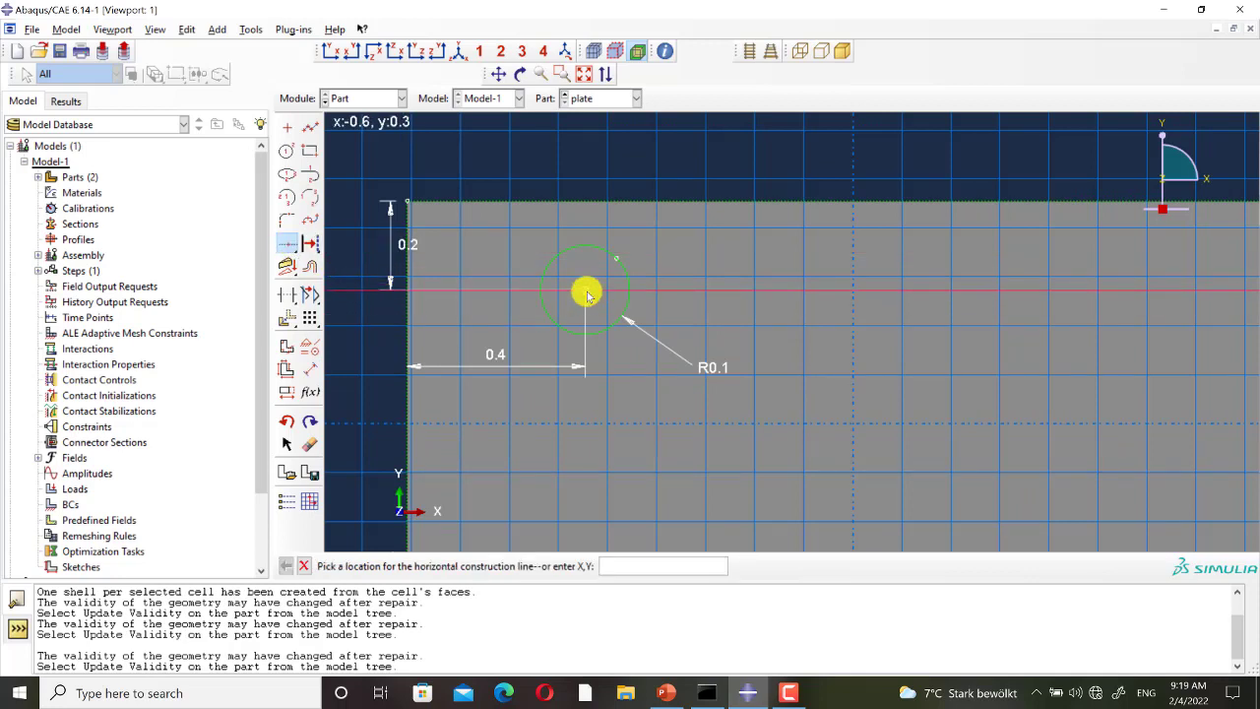
left_click(587, 292)
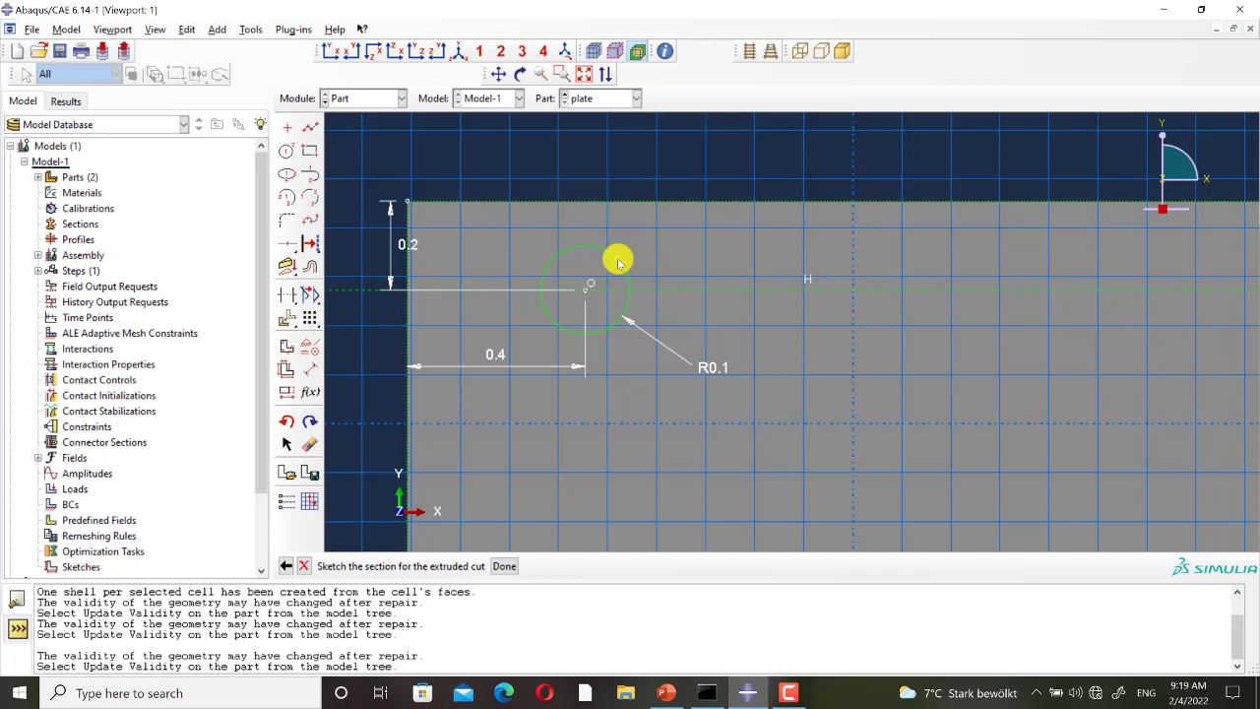
Make the circle's perimeter point coincident with the horizontal construction line.
left_click(616, 259)
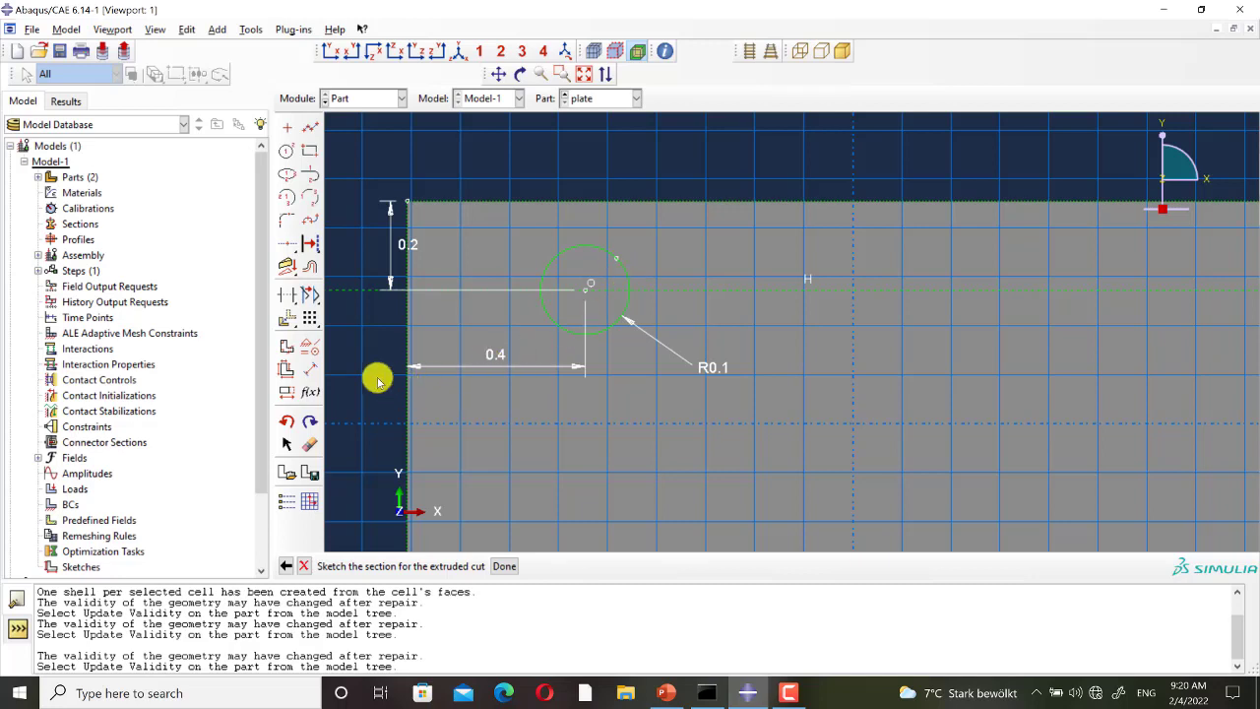
left_click(309, 347)
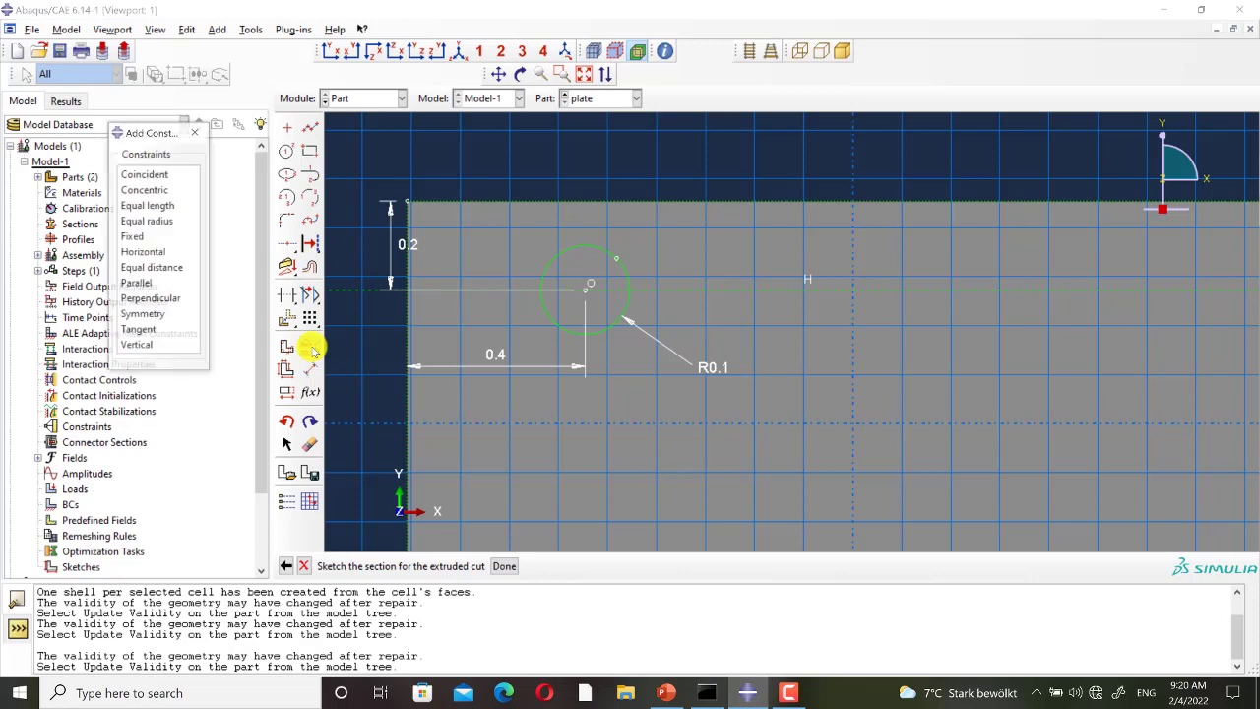
left_click(145, 175)
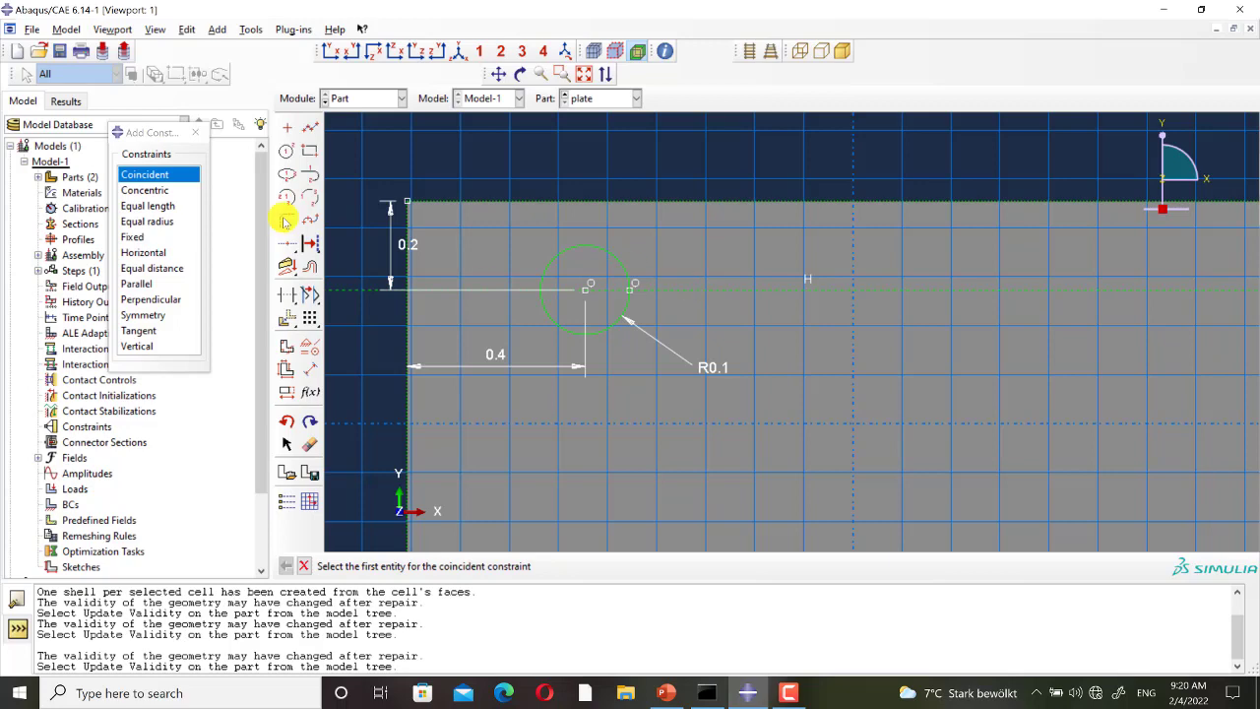
left_click(195, 132)
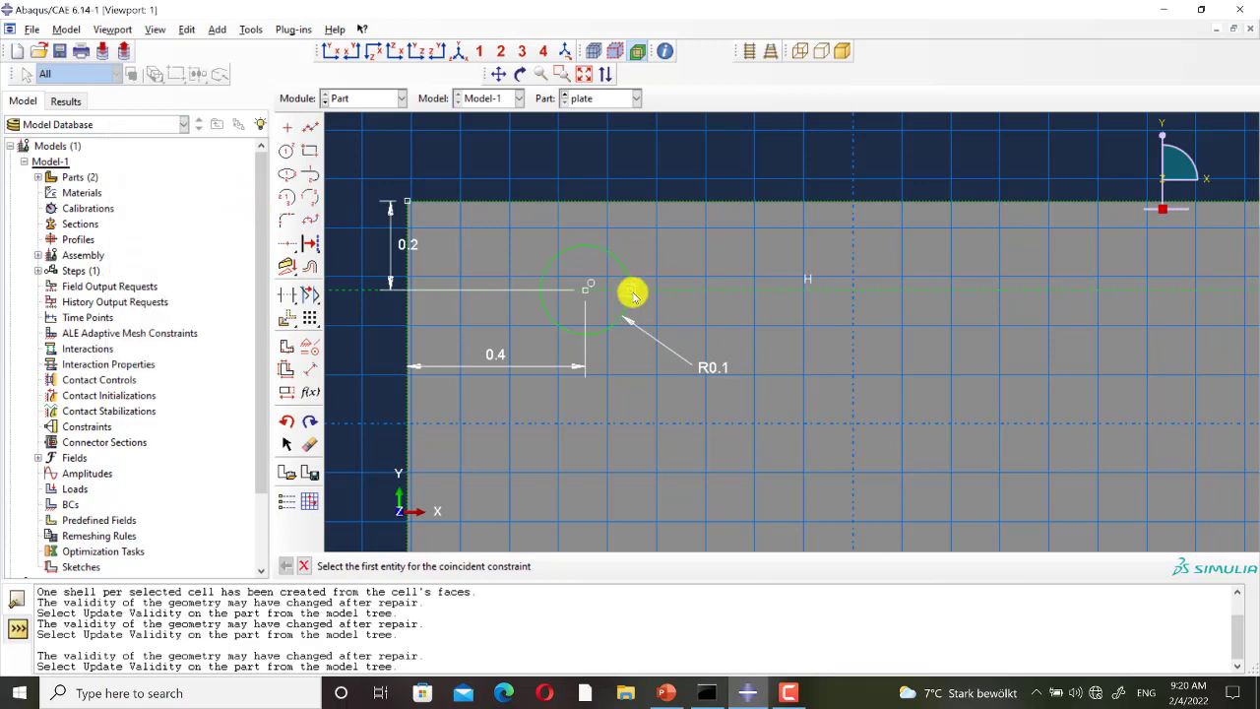
Create a linear pattern of the circle with 3 by 2 instances at 0.5 spacing both ways, reversing the second direction.
scroll(582, 282, "down", 4)
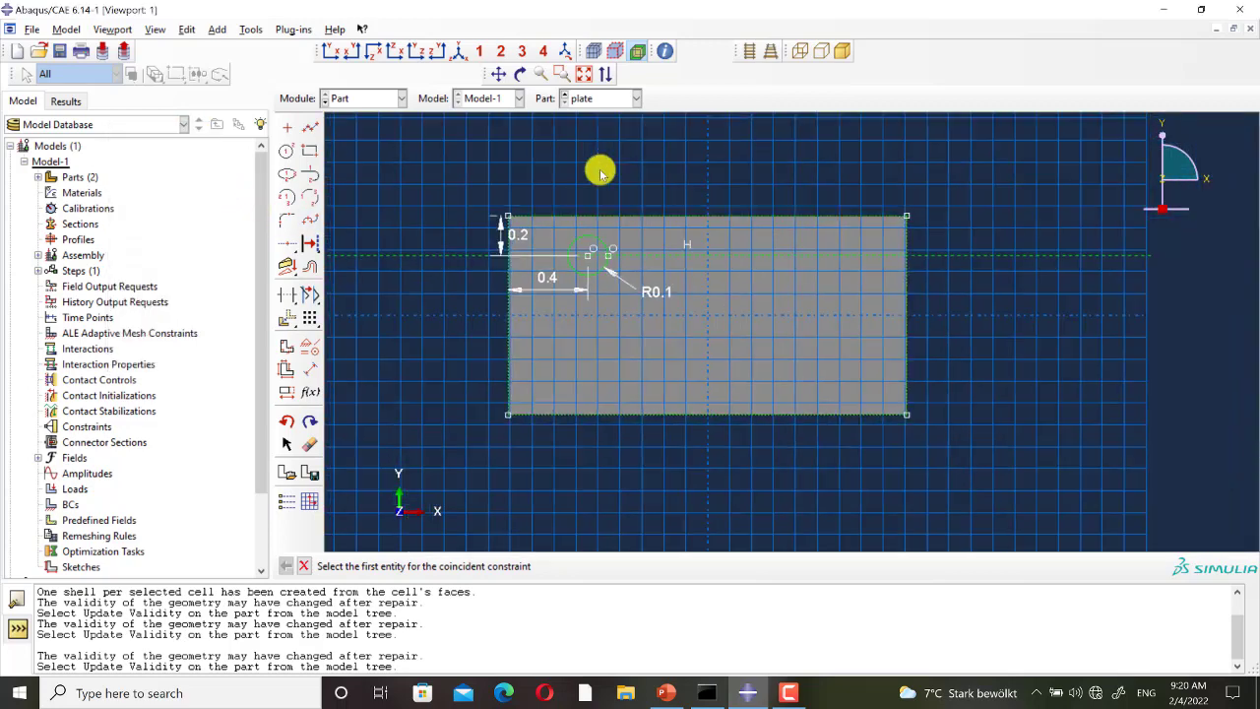
left_click(311, 318)
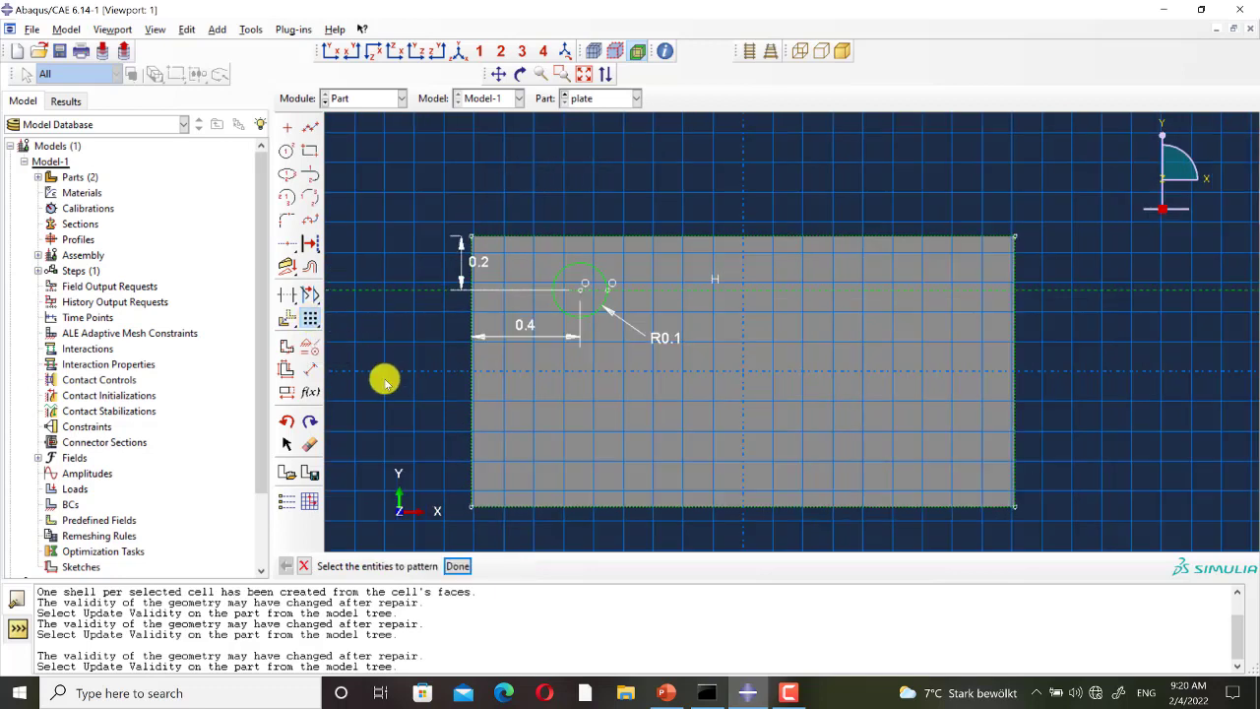
left_click(561, 313)
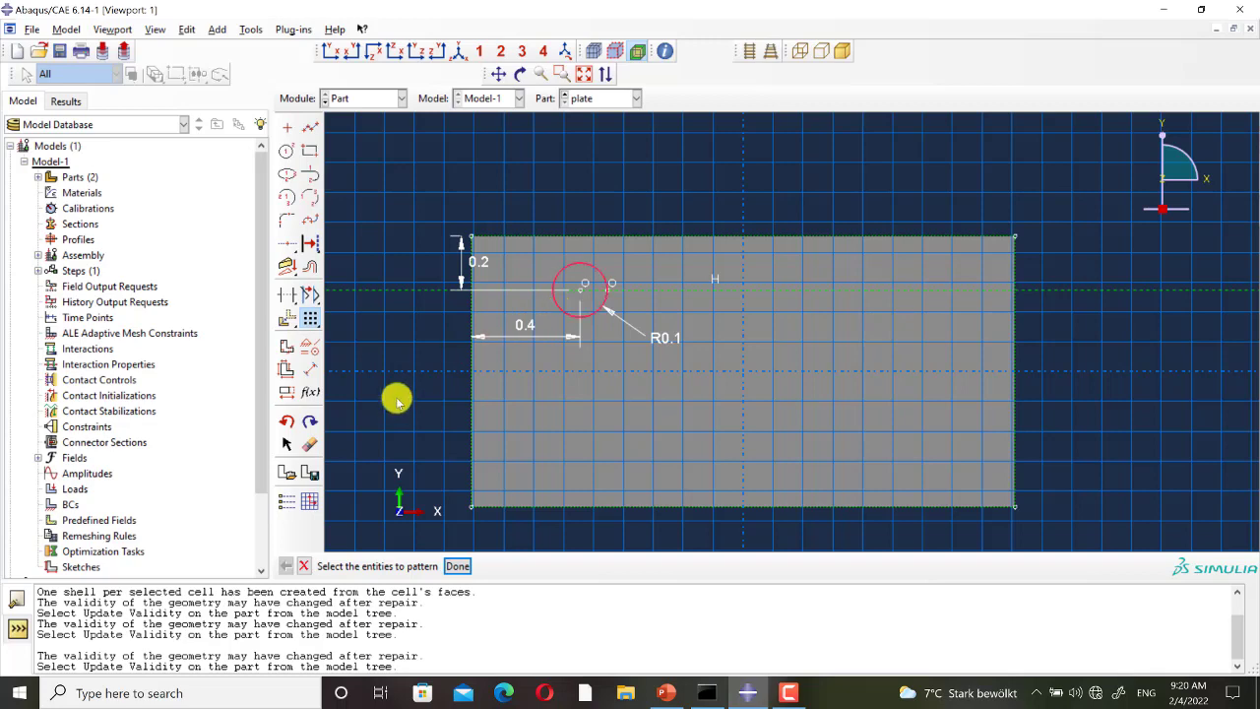
left_click(457, 566)
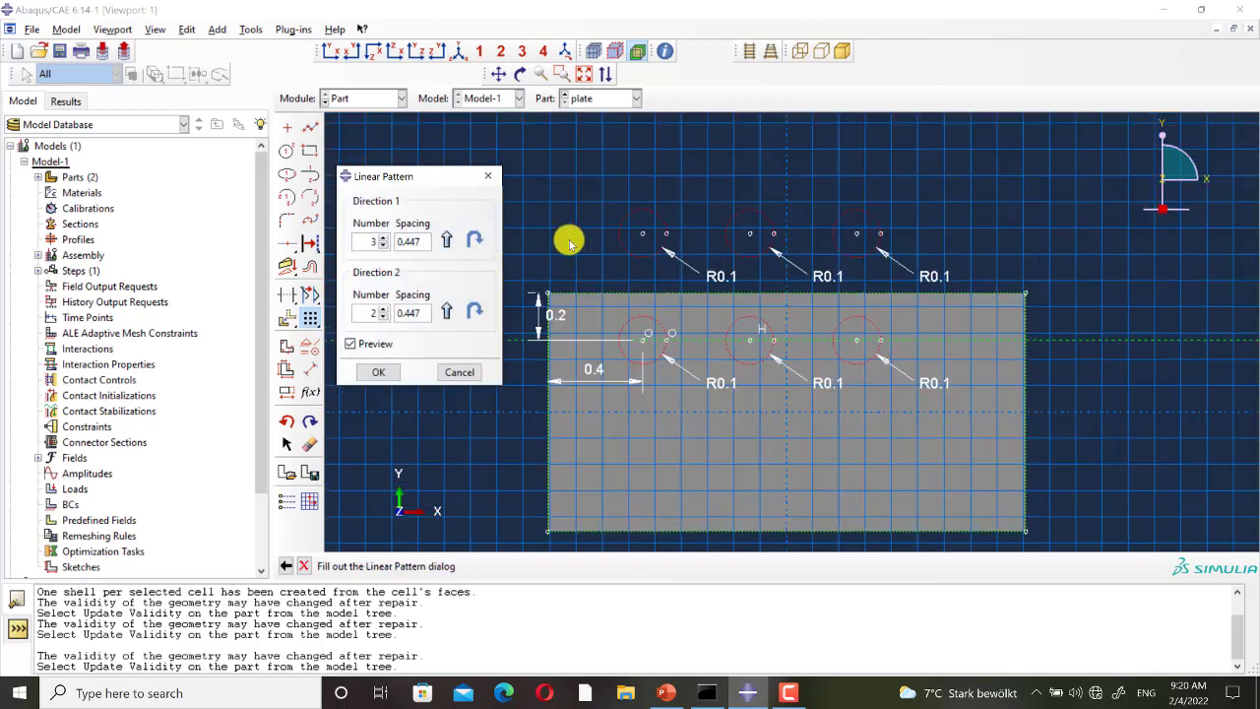
left_click_drag(421, 241, 374, 241)
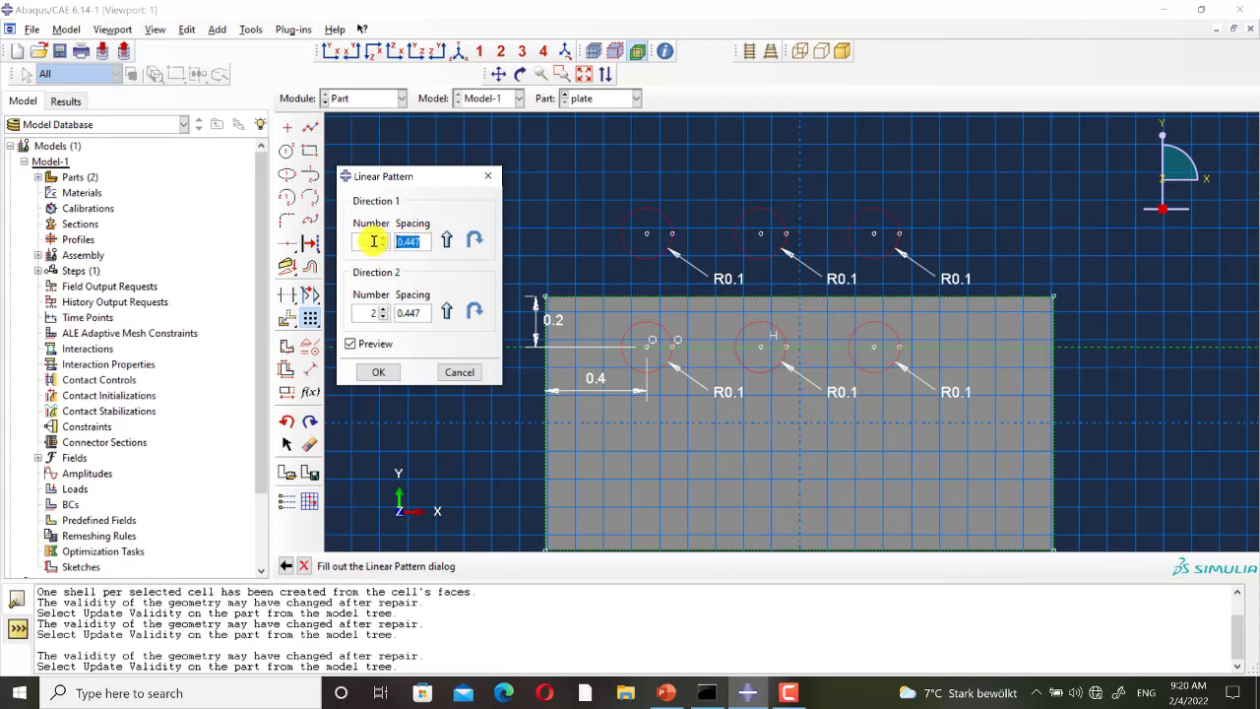
type("0.5")
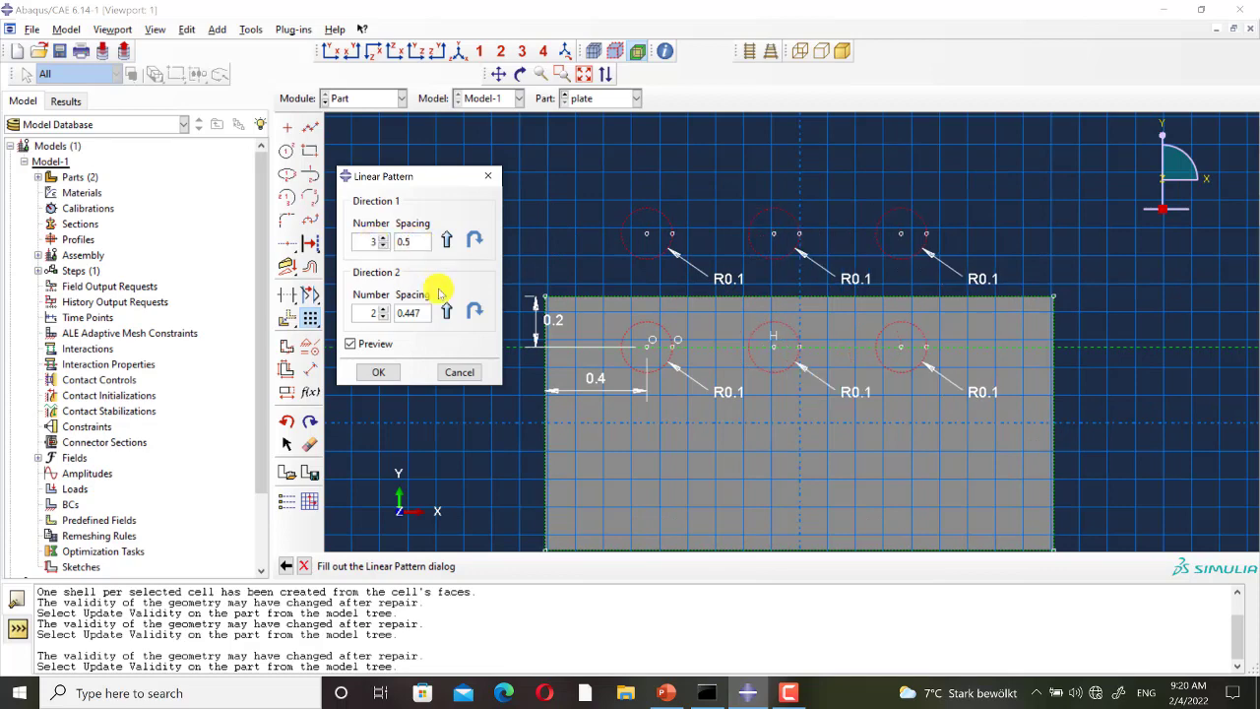
left_click_drag(424, 314, 357, 315)
type("0.5")
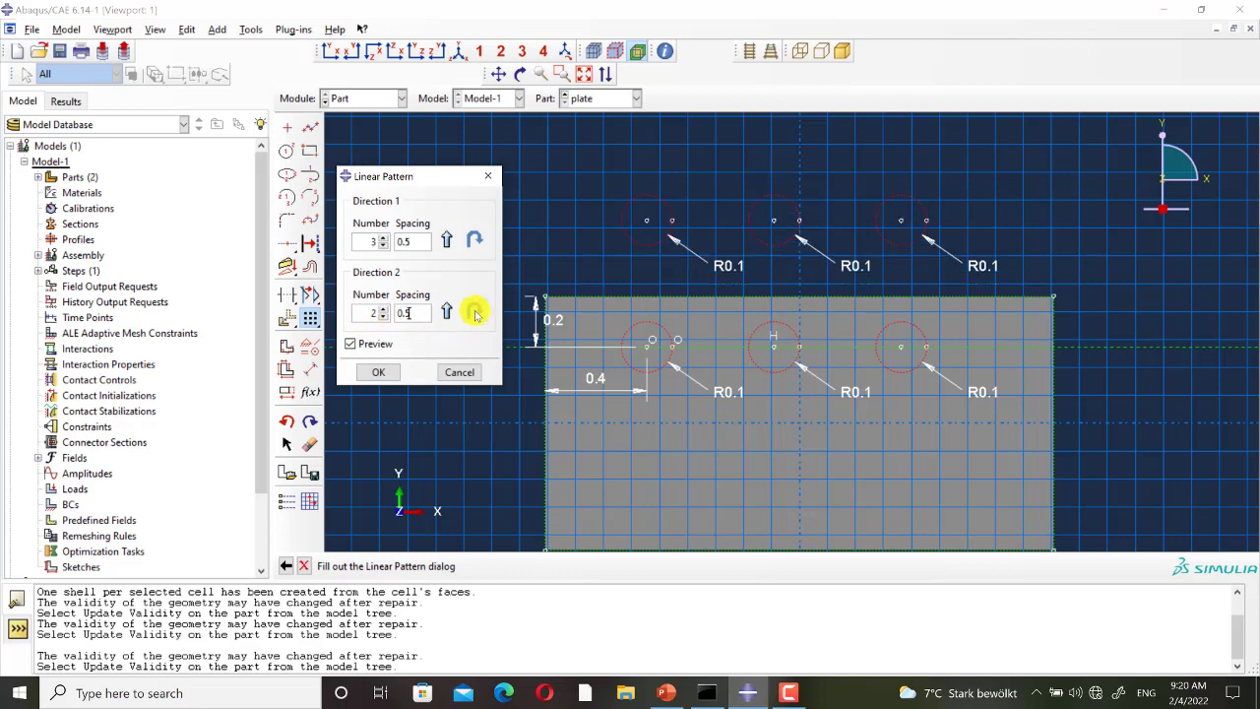
left_click(475, 312)
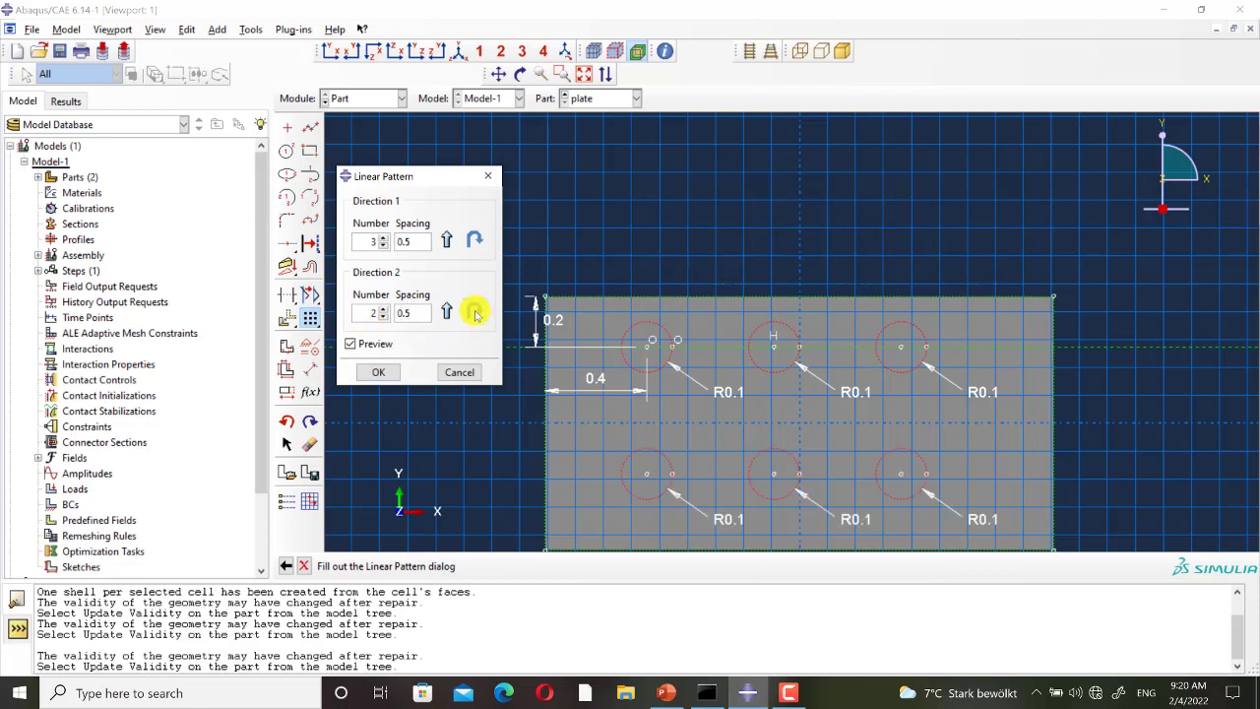
left_click(380, 372)
scroll(392, 366, "down", 1)
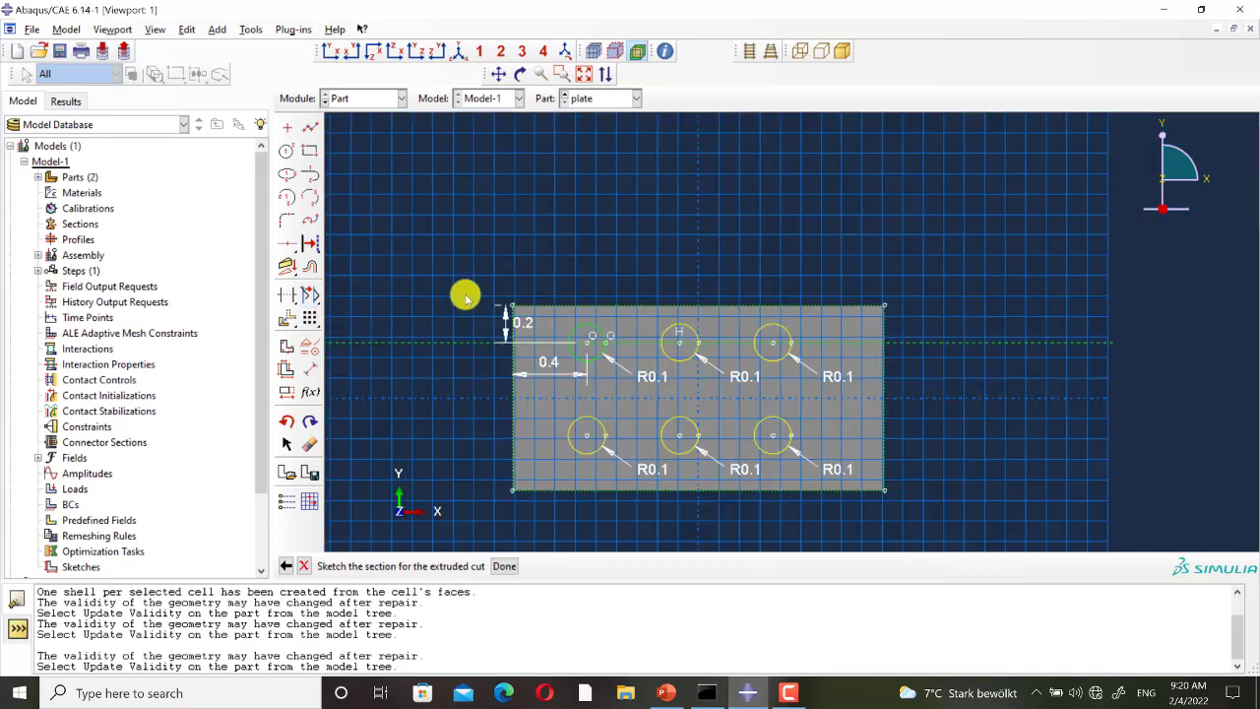
Finish the hole sketch and cut the six circles out of the plate with the Through All end condition.
left_click(504, 566)
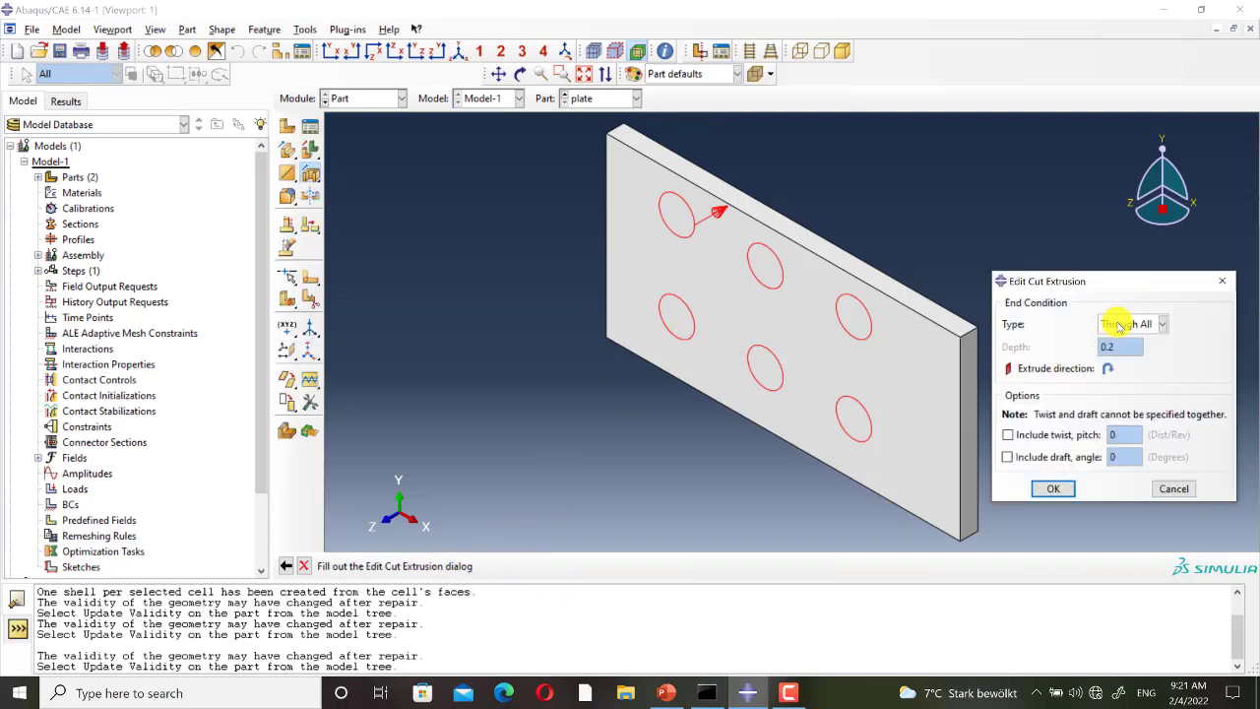
left_click(1068, 489)
left_click_drag(738, 495, 915, 354, "ctrl+alt")
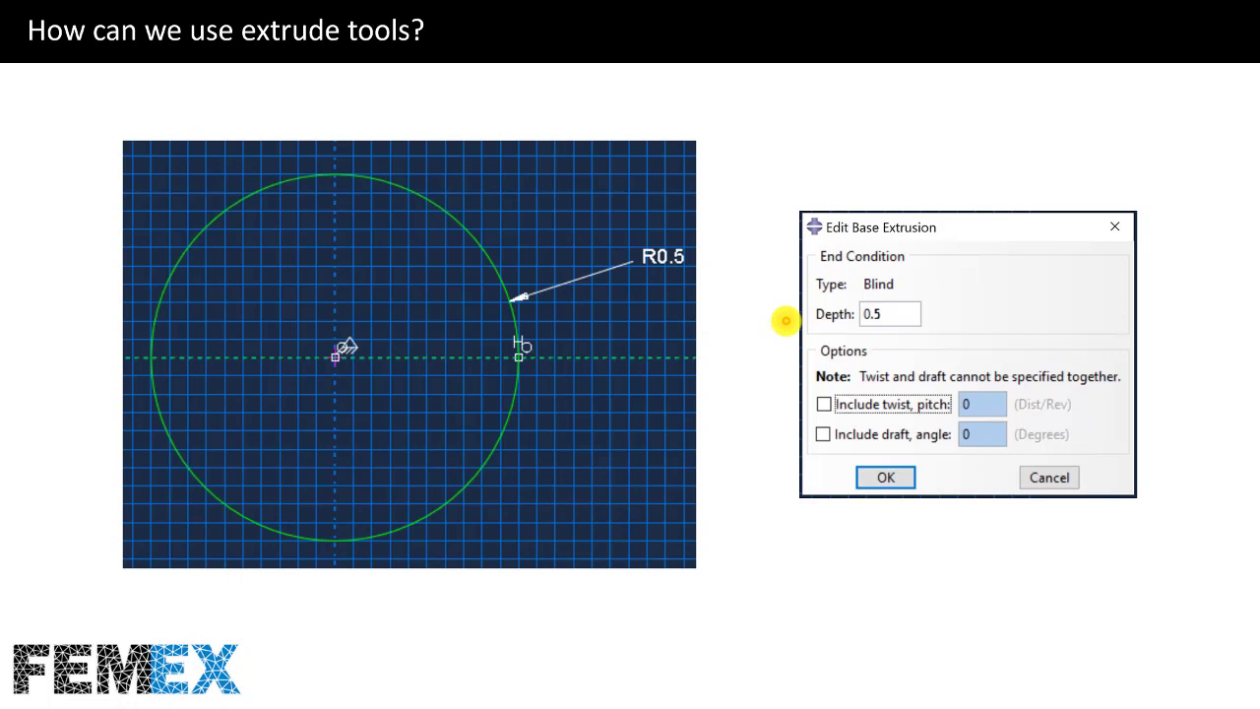
left_click(785, 320)
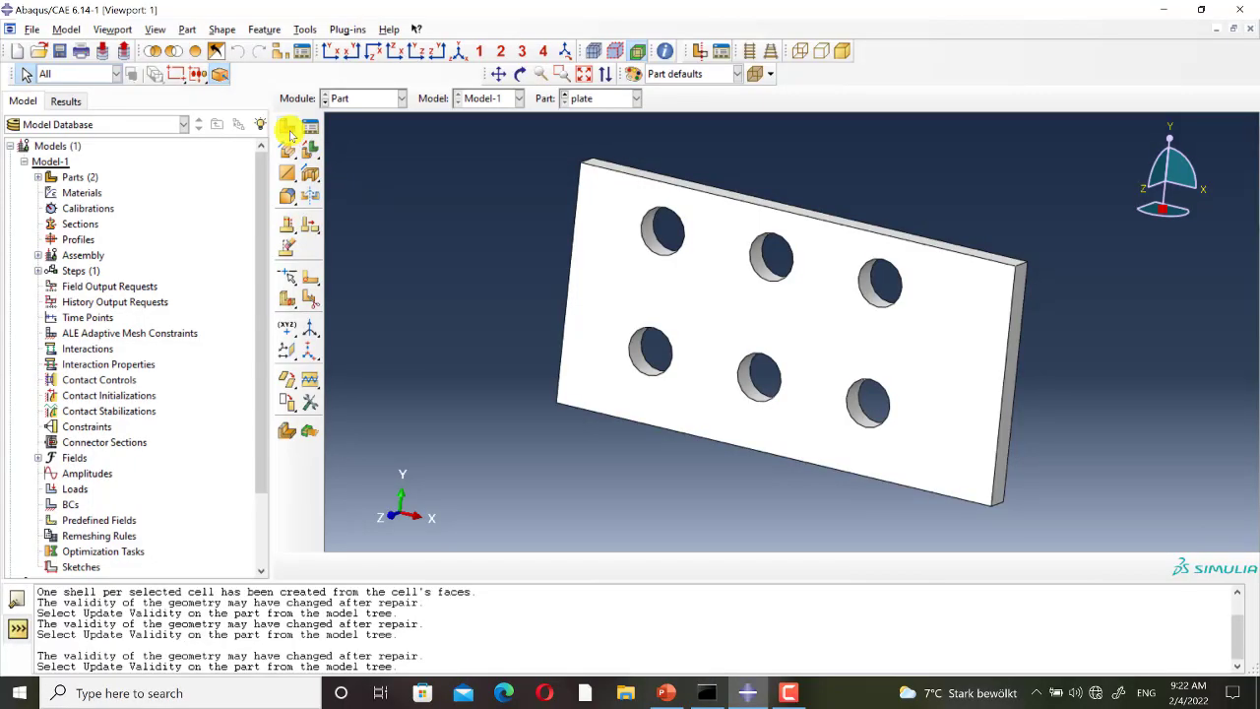
Create a 3D deformable solid extrusion part named cylinder with an approximate size of 5.
left_click(287, 130)
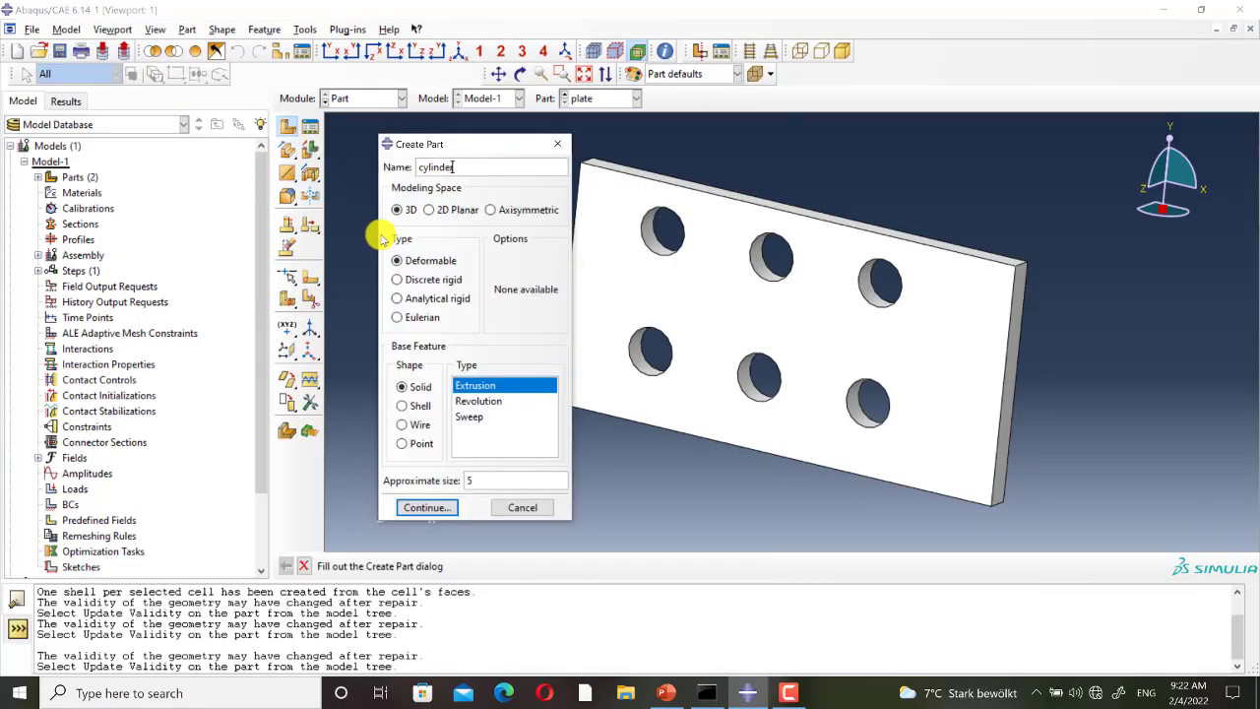
left_click(403, 258)
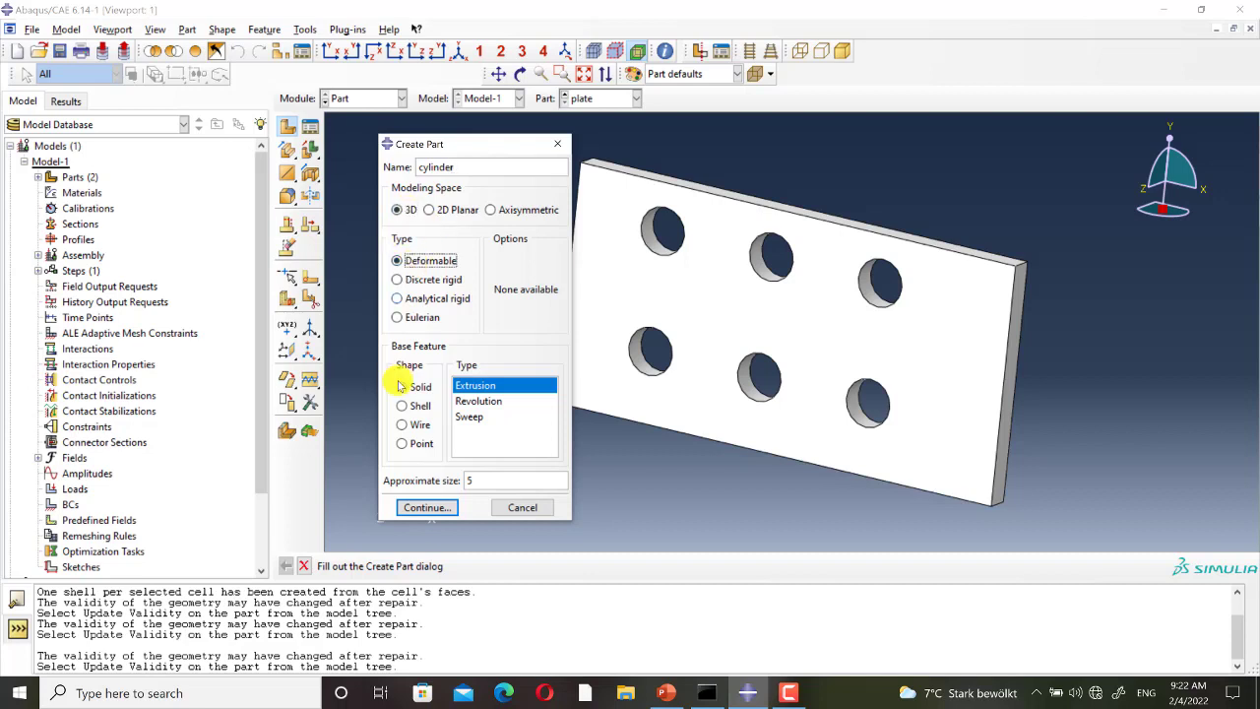
left_click(404, 388)
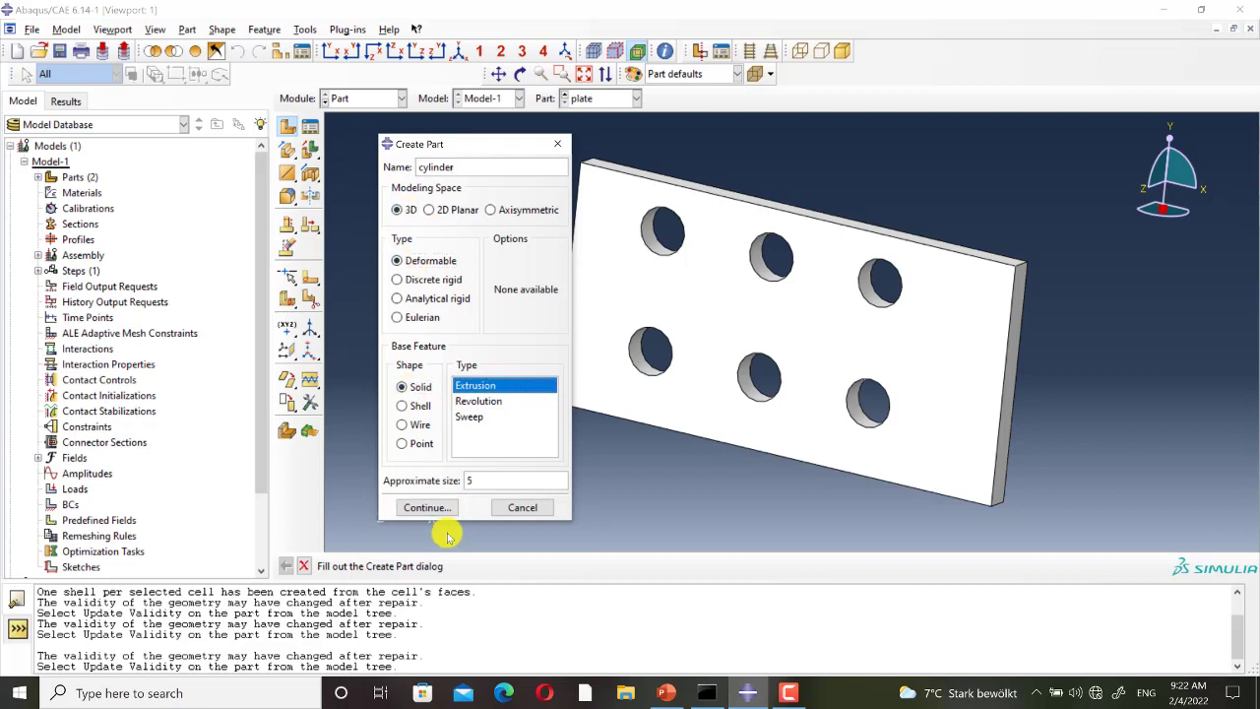
left_click(421, 507)
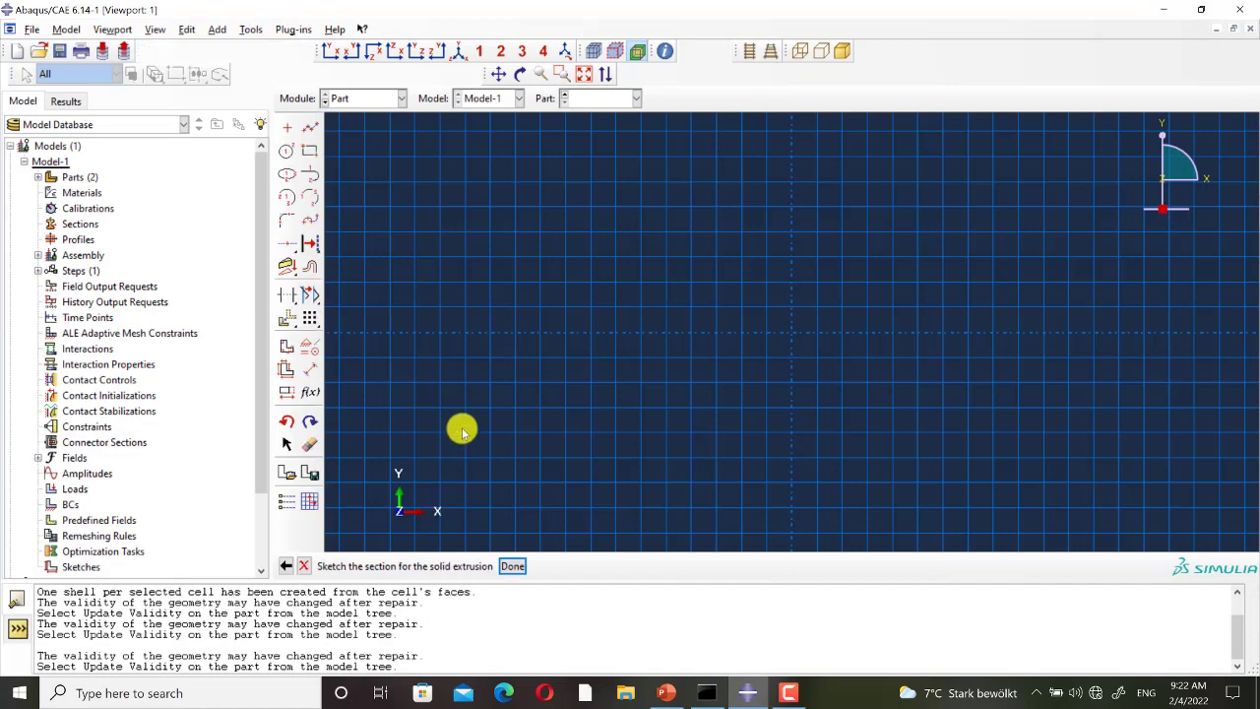
Place an isolated point at the sketch origin and apply a Fixed constraint to it.
left_click(287, 126)
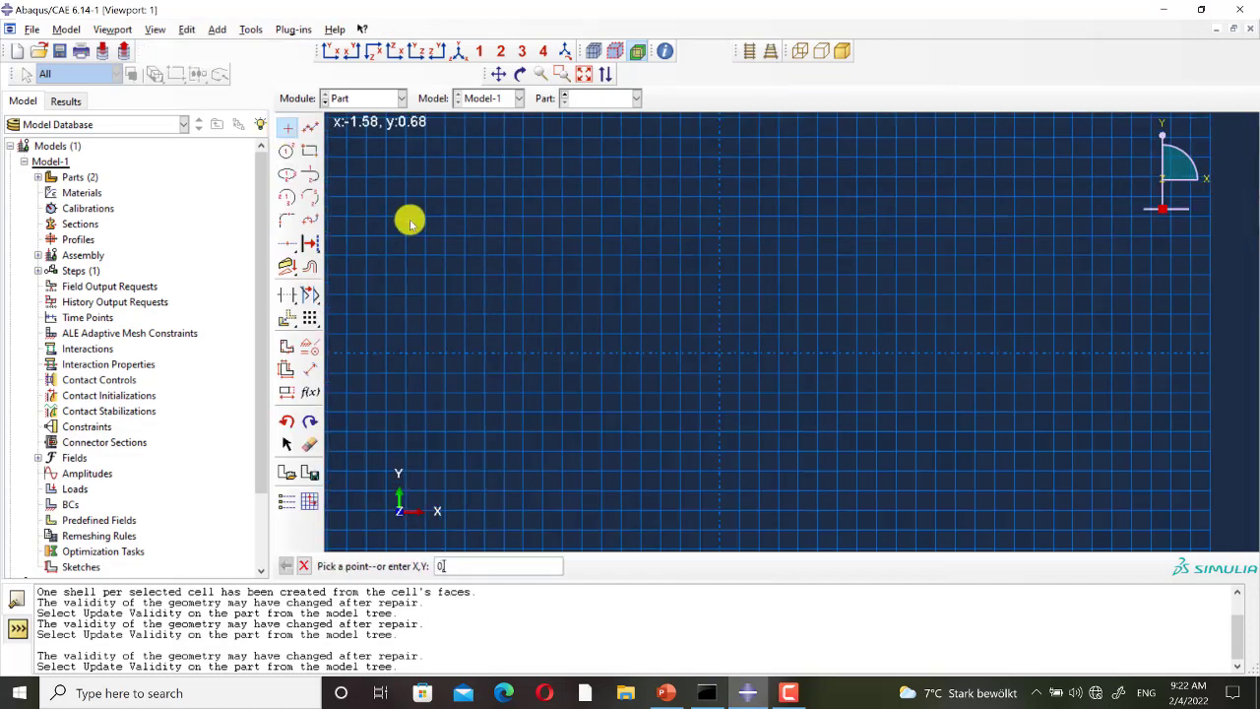
left_click(286, 346)
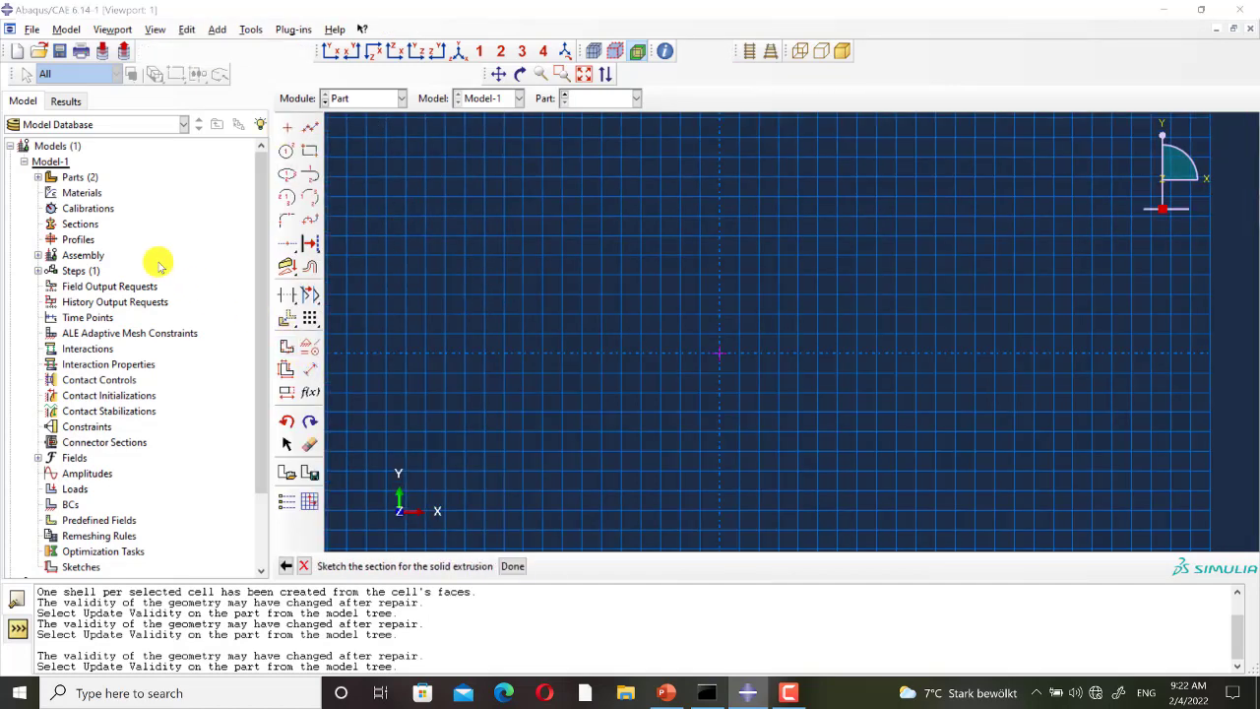
left_click(139, 237)
left_click_drag(581, 295, 886, 388)
left_click(500, 563)
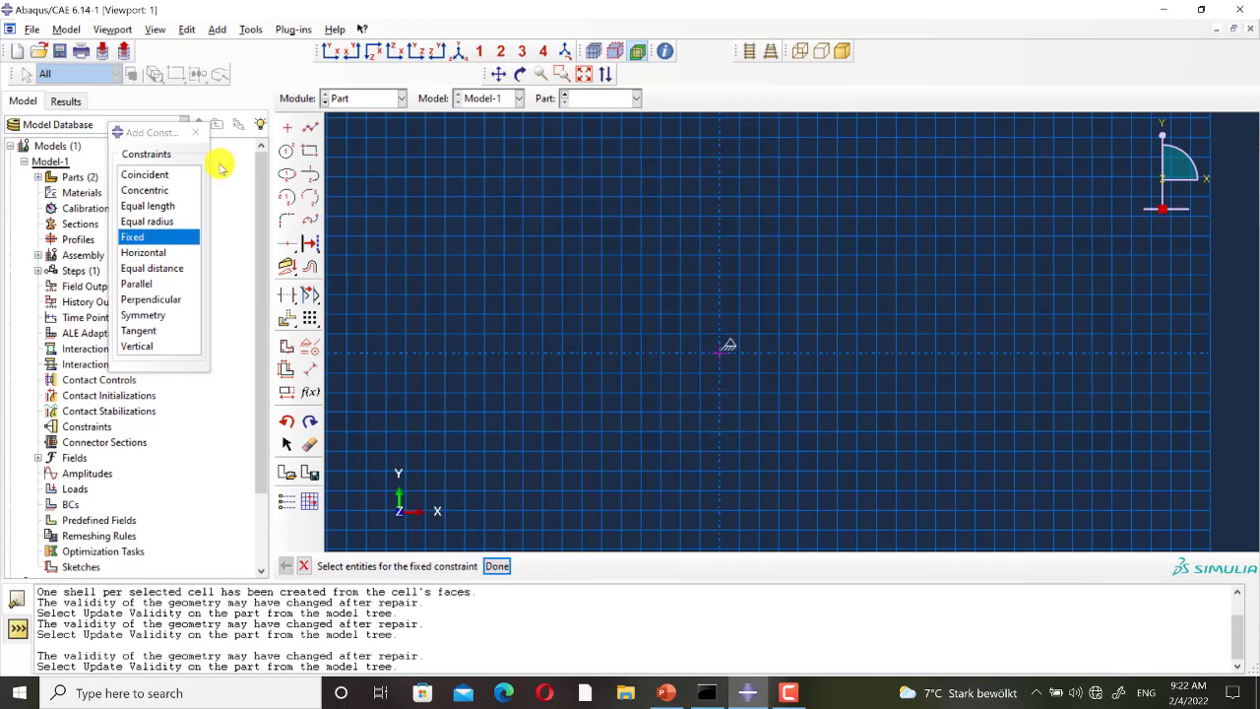
Sketch a circle centered on the fixed origin point, with its perimeter point to the upper right.
left_click(287, 150)
left_click(723, 349)
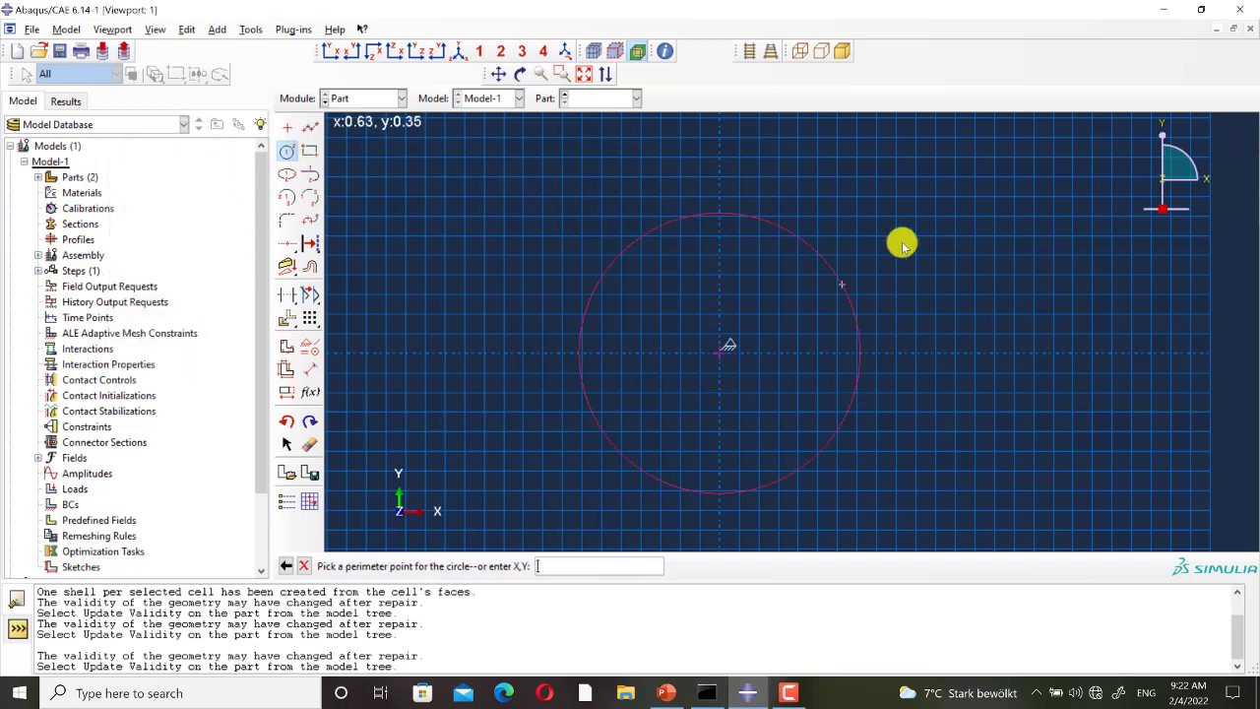
left_click(910, 239)
key("Escape")
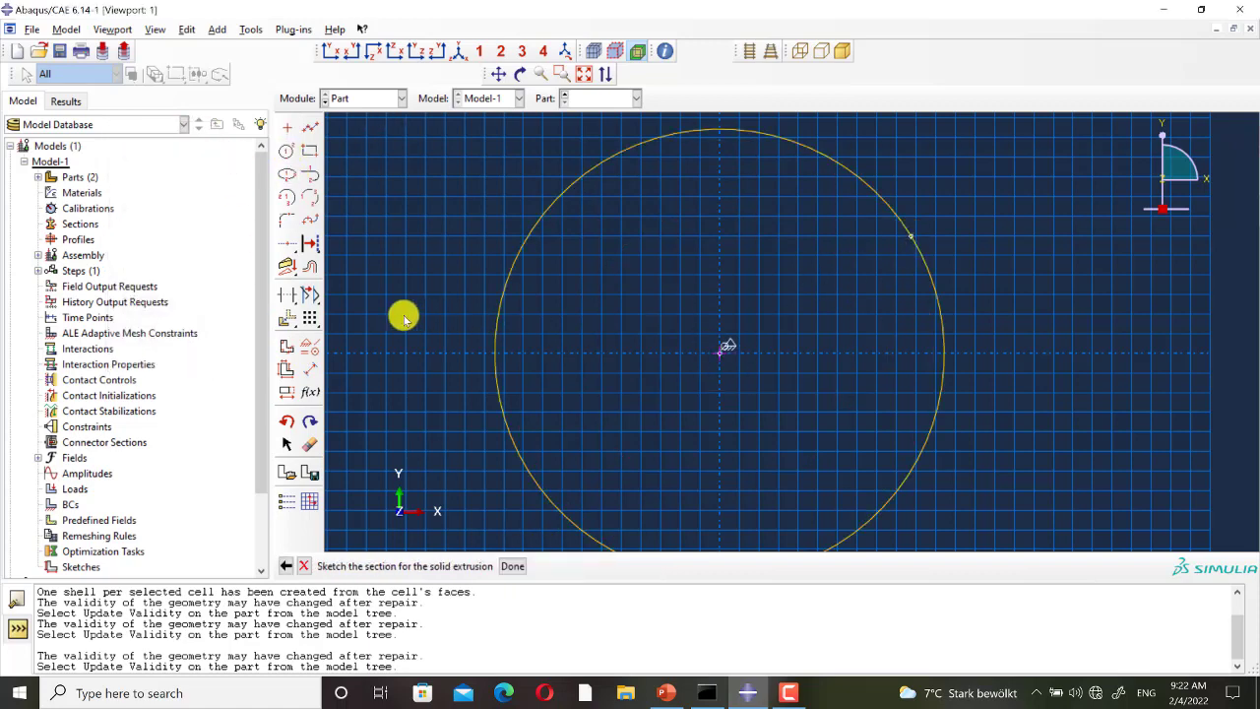
Add a horizontal construction line through the origin point.
left_click(286, 244)
left_click(720, 352)
key("Escape")
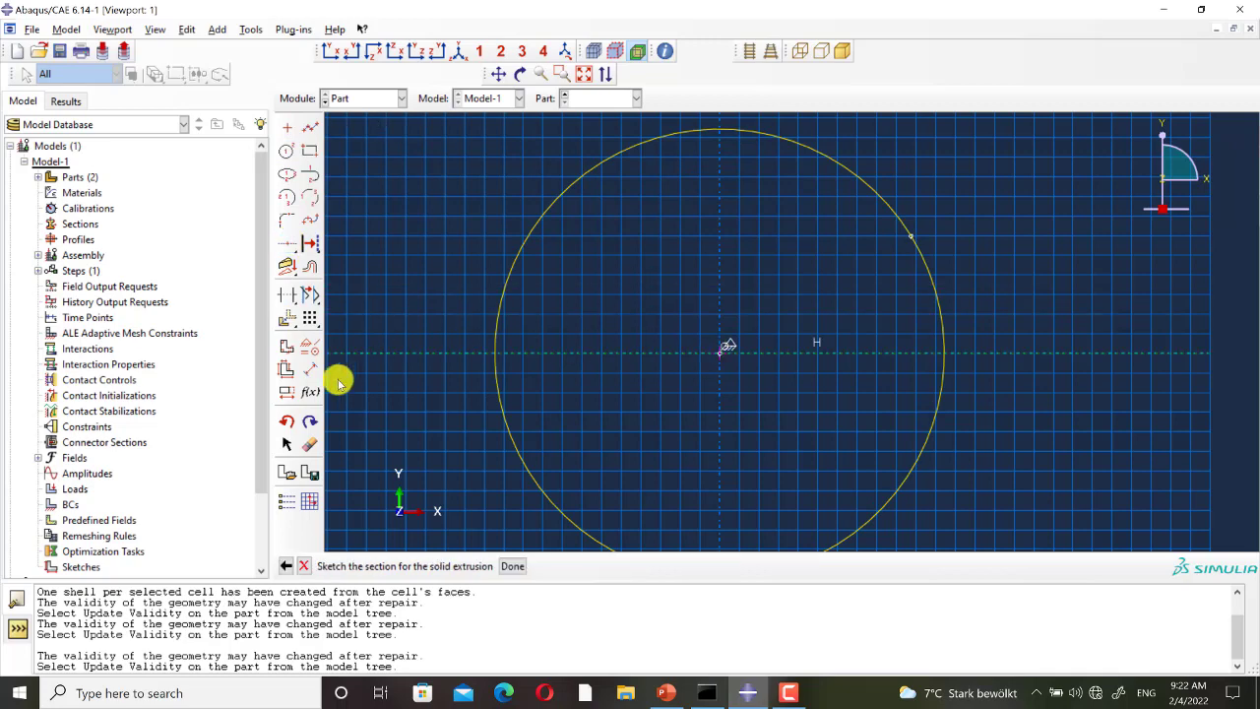
Make the circle's perimeter point coincident with the horizontal construction line through the origin.
left_click(289, 318)
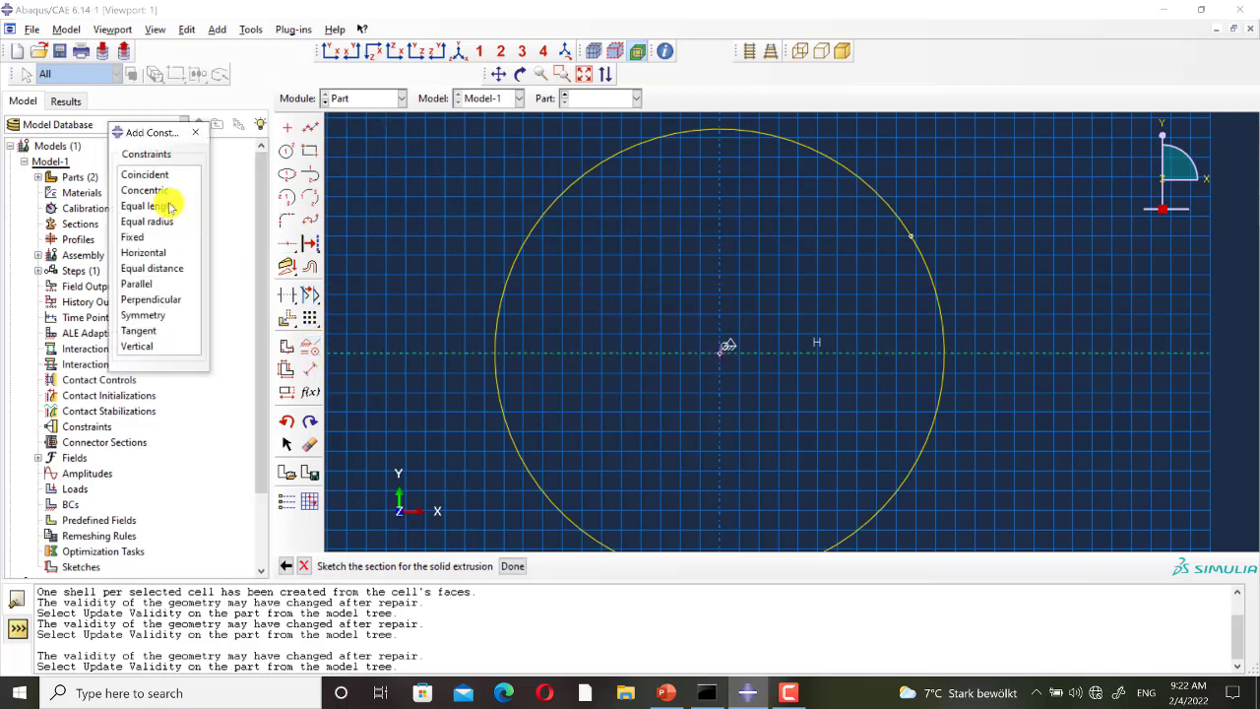
left_click(154, 176)
left_click(910, 238)
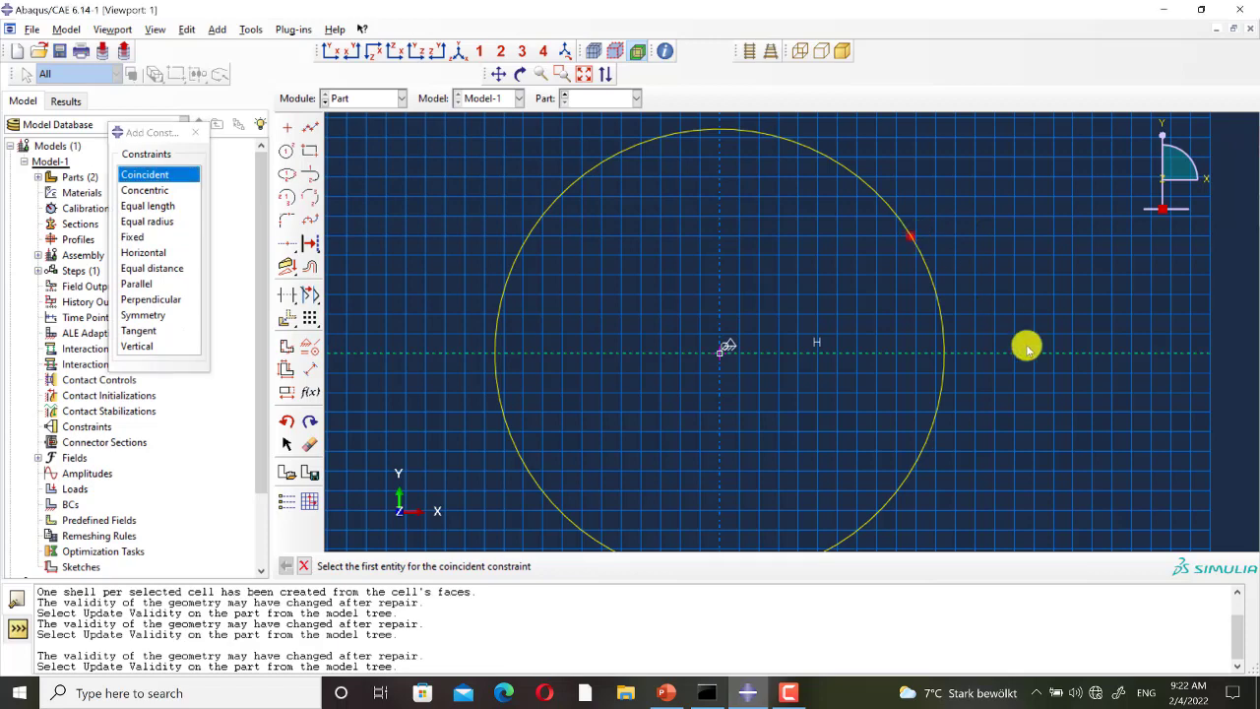
left_click(1030, 357)
left_click(195, 132)
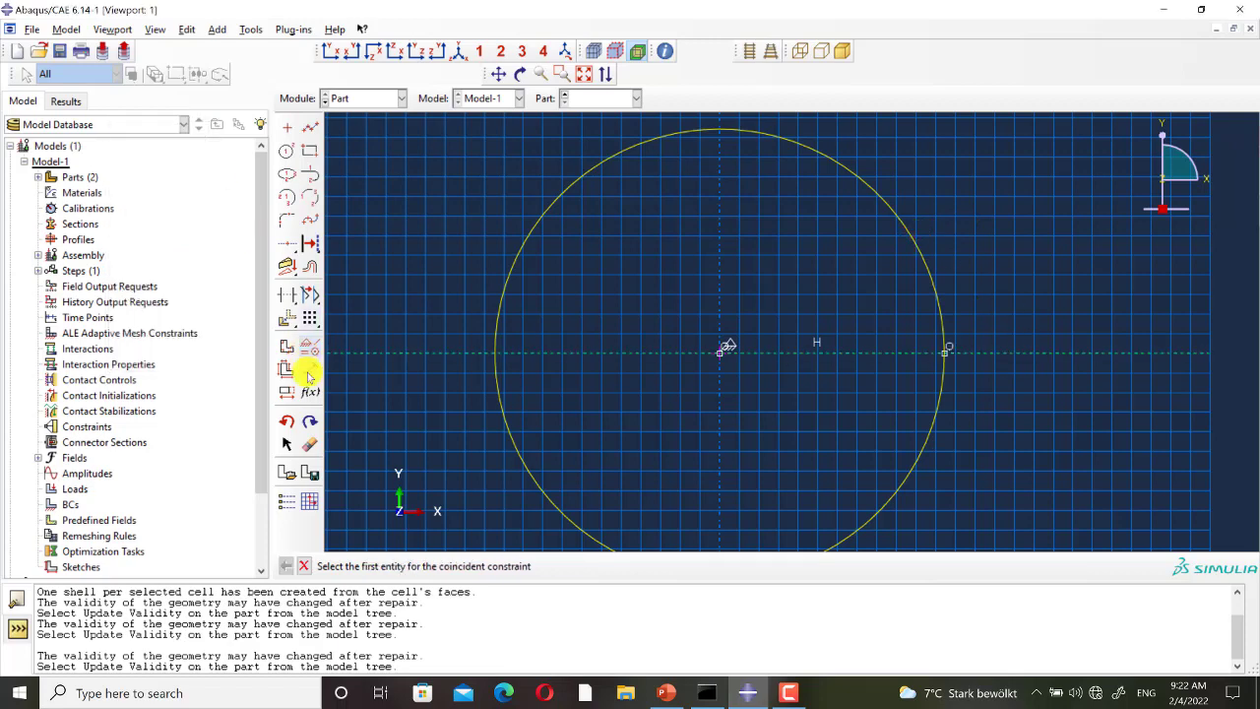
key("Escape")
Dimension the circle's radius as 0.5.
left_click(500, 287)
left_click(427, 226)
type("0.5")
key("Return")
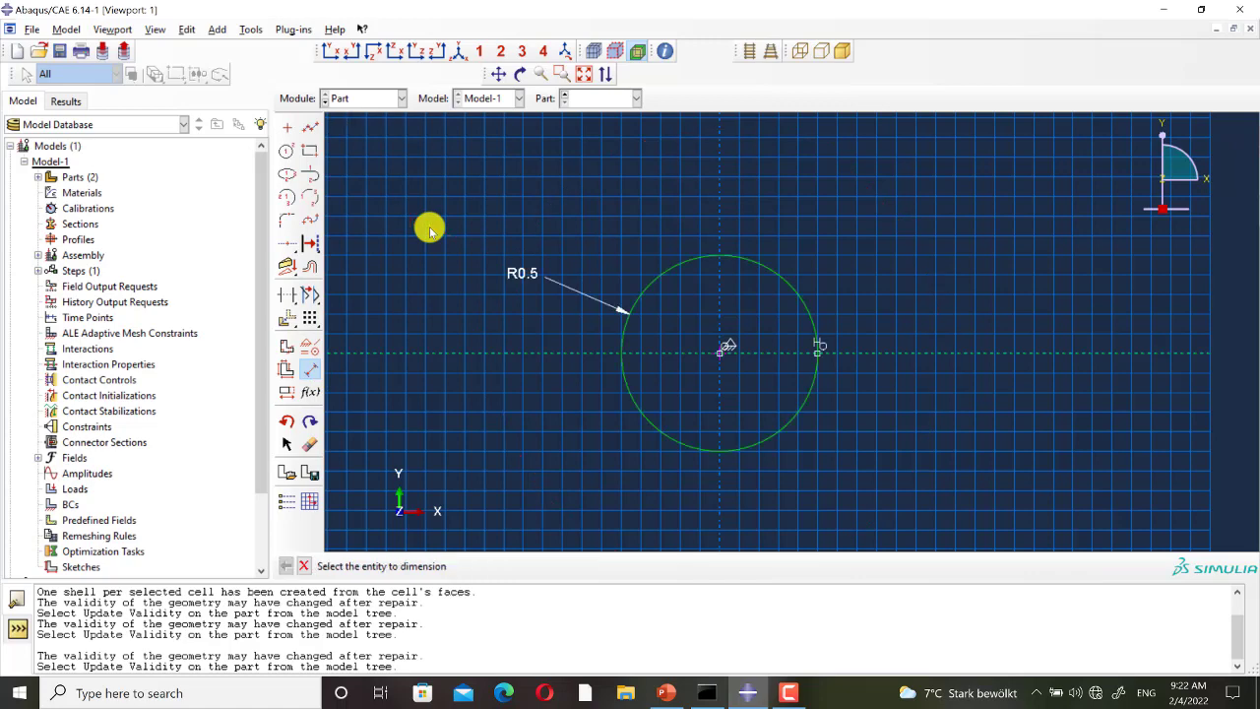
key("Escape")
Finish the circle sketch and extrude it to a blind depth of 0.5 as the cylinder's base.
left_click(517, 569)
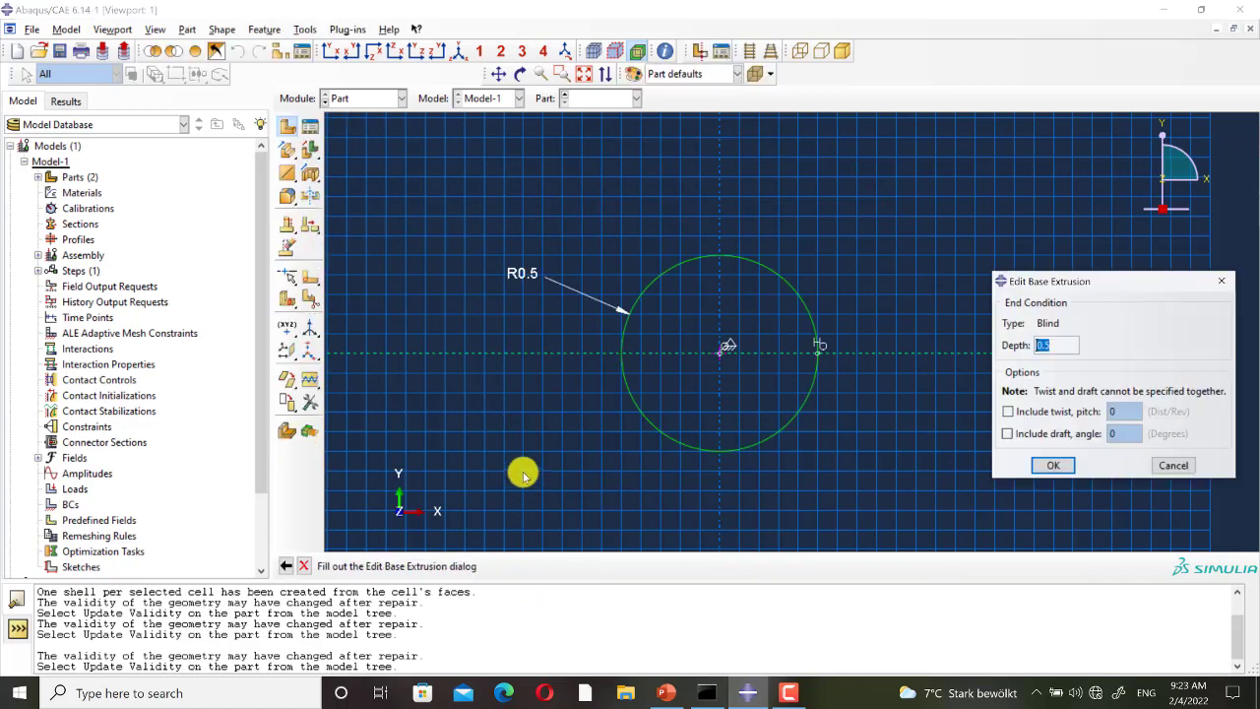
left_click(1041, 465)
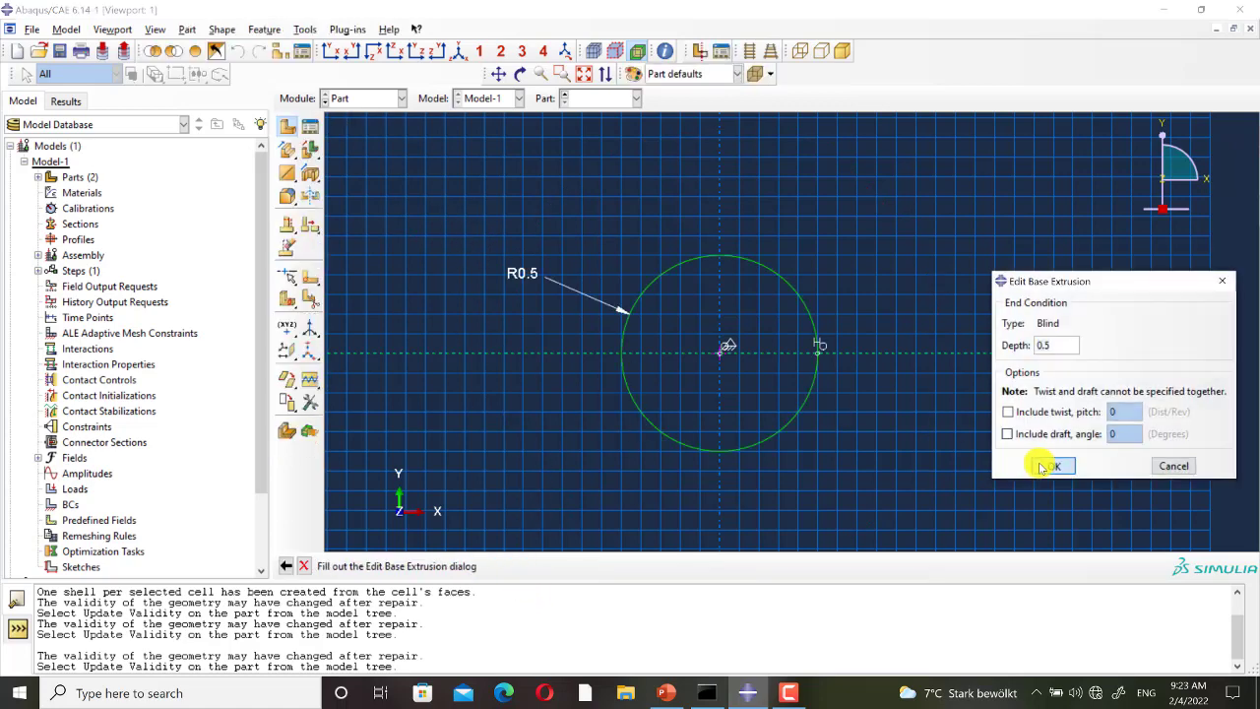
scroll(645, 228, "up", 1)
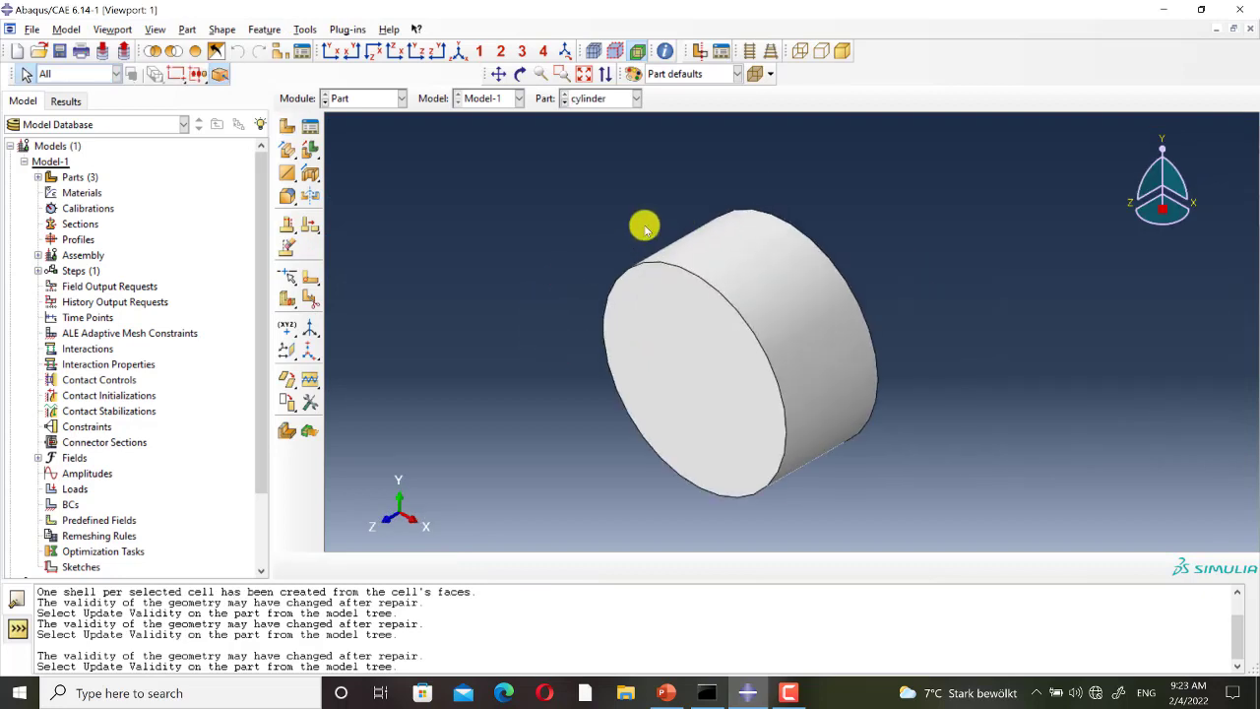
Start a solid extrusion sketch on the cylinder's front face, with its circular edge oriented vertical and on the right.
left_click(287, 149)
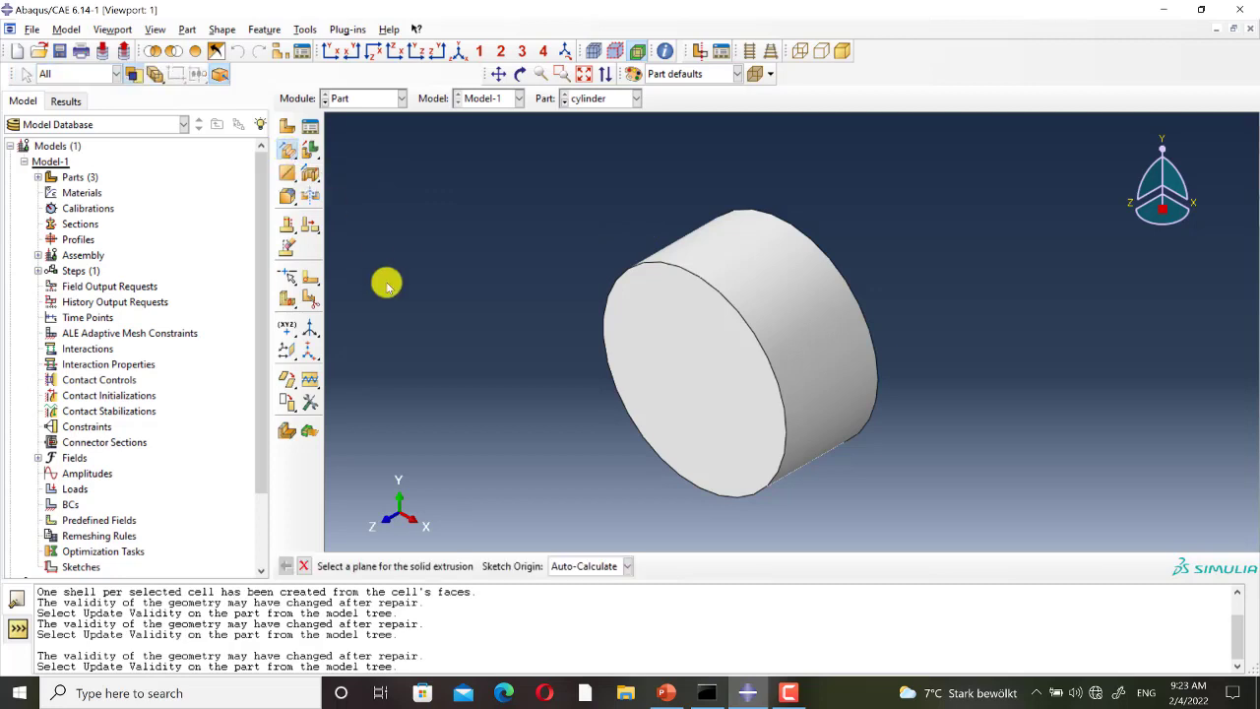
left_click(699, 354)
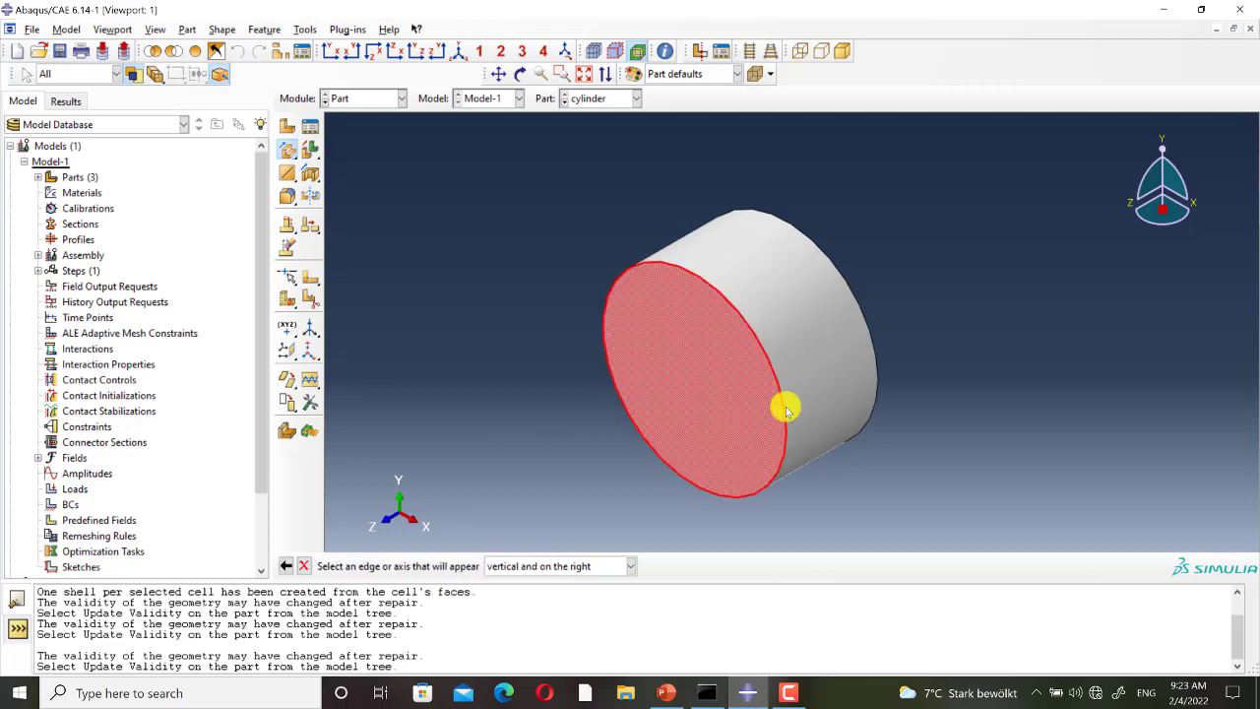
left_click(787, 407)
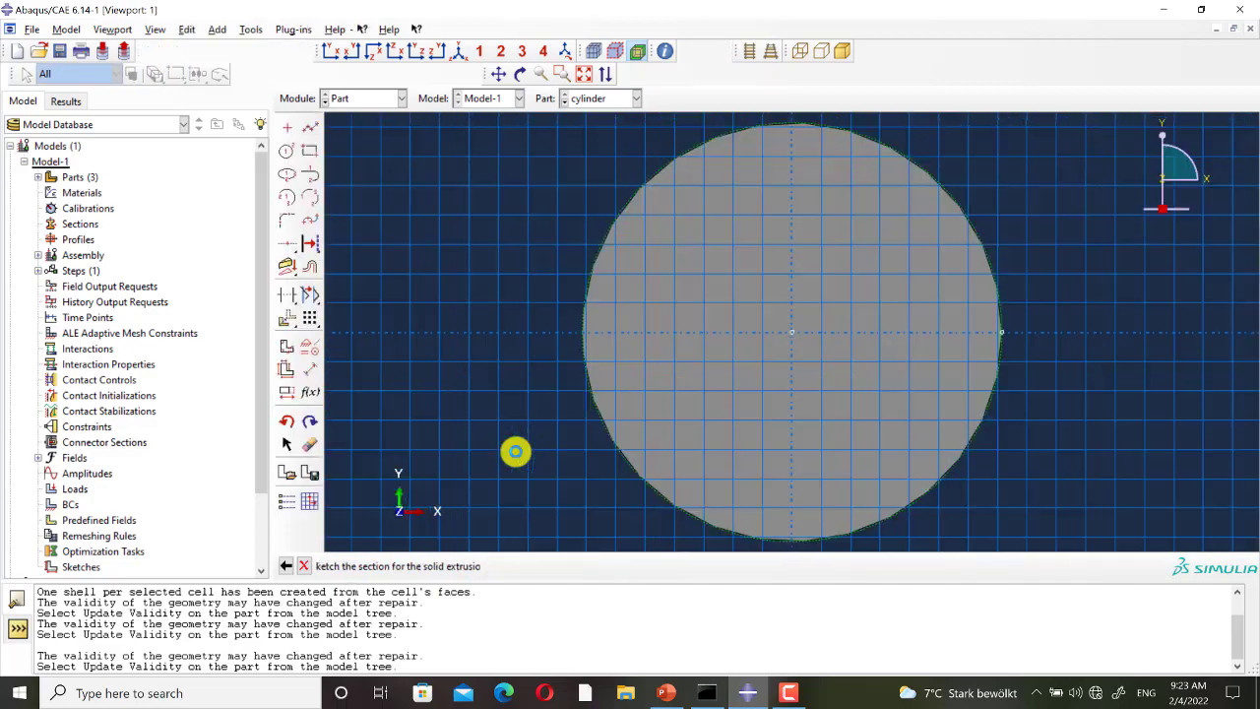
Sketch a smaller circle centered on the cylinder's front face.
left_click(287, 152)
left_click(791, 333)
left_click(857, 267)
key("Escape")
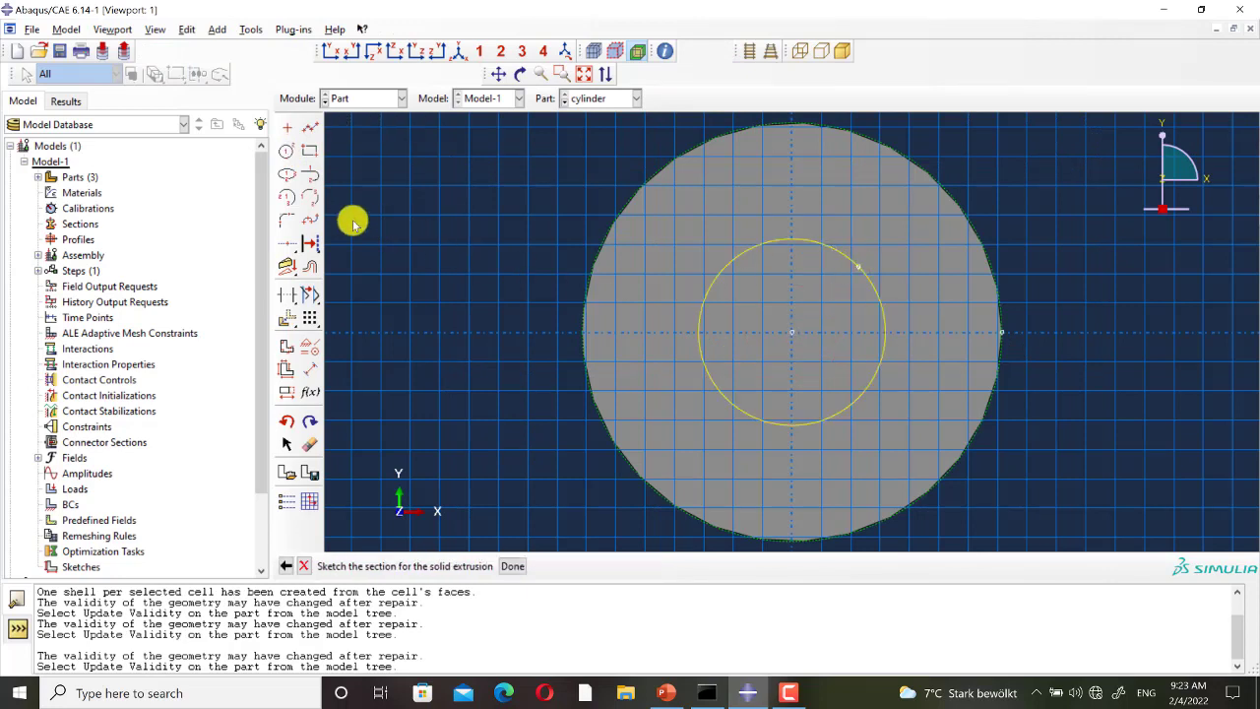
Add a horizontal construction line through the center of the smaller circle.
left_click(287, 244)
left_click(791, 334)
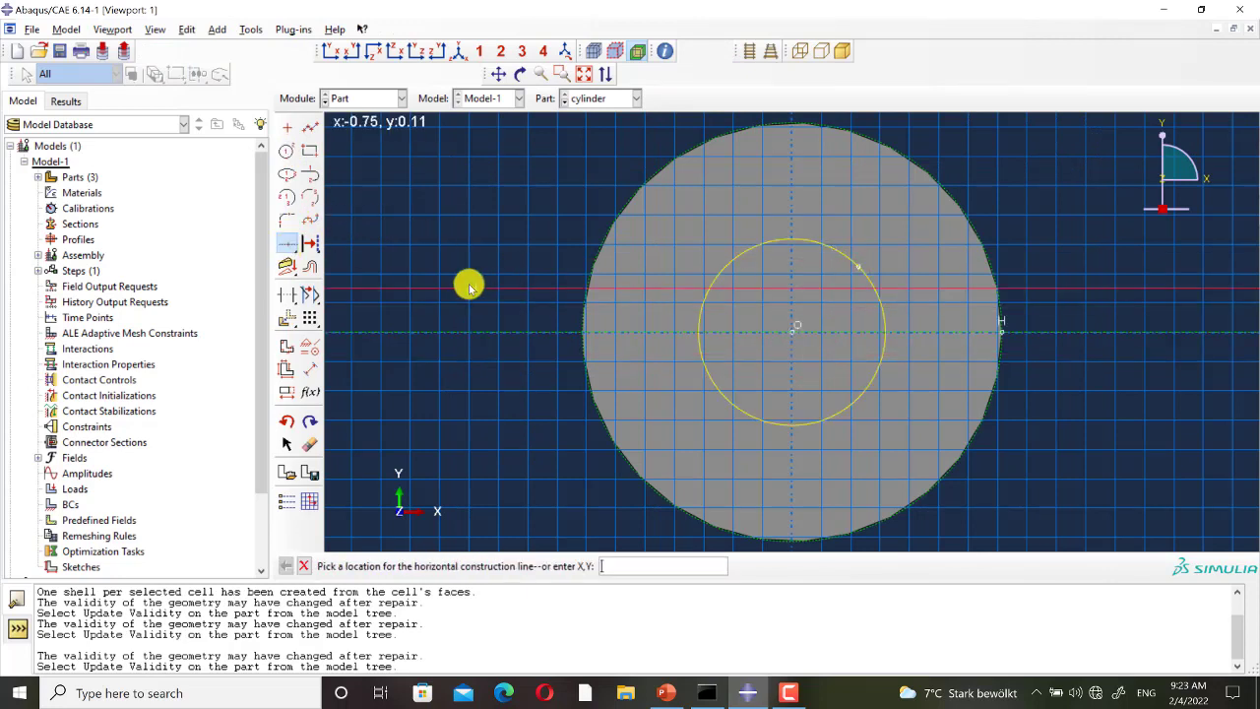
key("Escape")
Apply a coincident constraint between the smaller circle's perimeter point and the horizontal construction line.
left_click(312, 349)
left_click(145, 176)
left_click(857, 266)
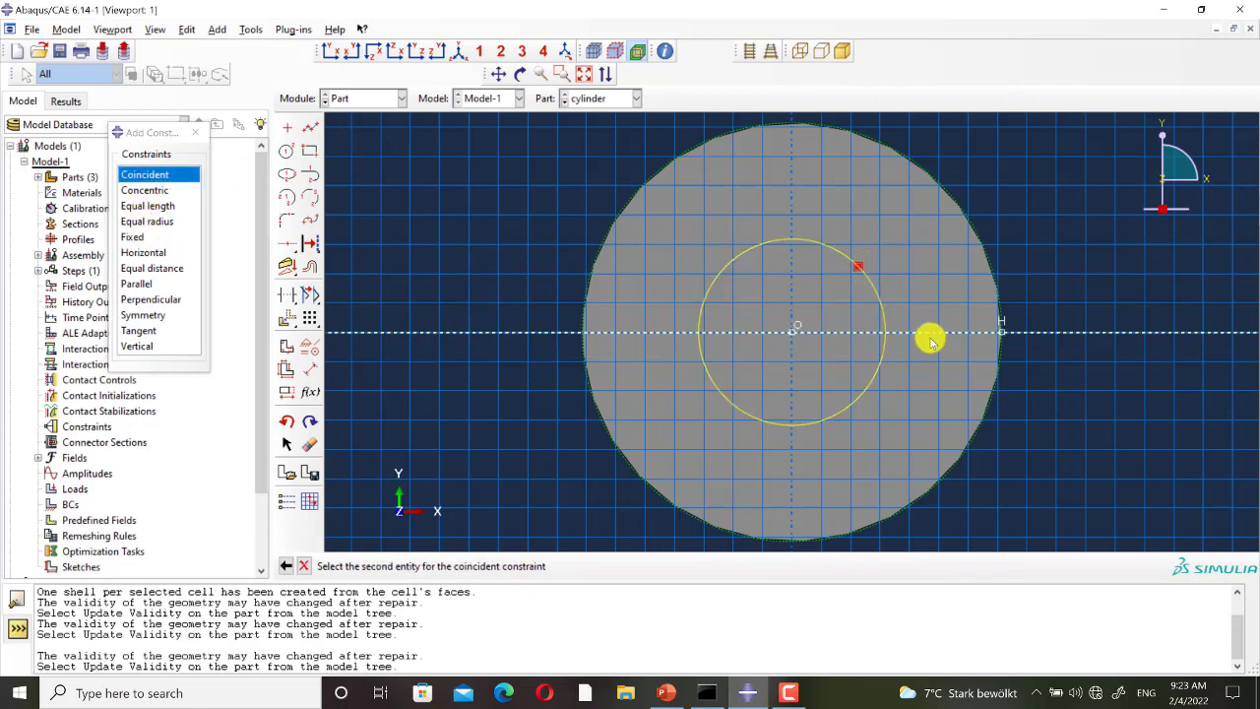
left_click(931, 334)
left_click(195, 132)
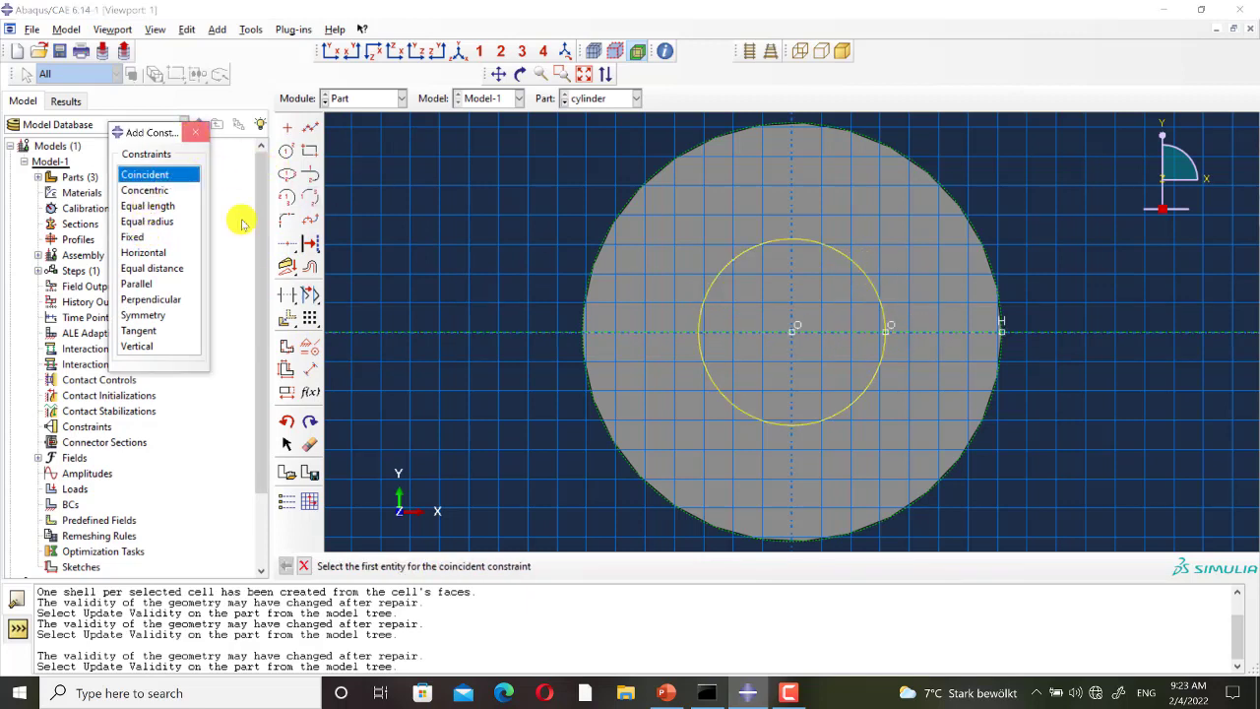
Dimension the smaller circle with a radius of 0.25.
left_click(312, 369)
left_click(705, 386)
left_click(657, 415)
type("0.25")
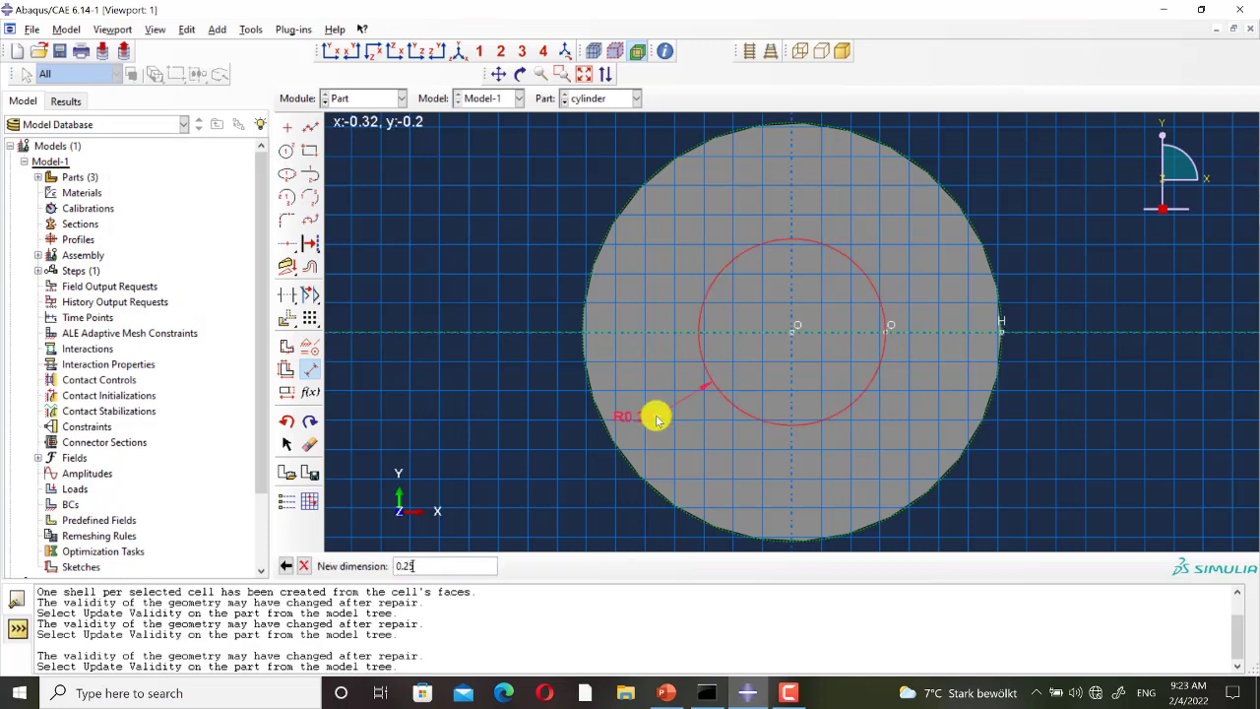
key("Return")
key("Escape")
Finish the sketch and extrude the smaller circle to a blind depth of 0.5.
left_click(515, 563)
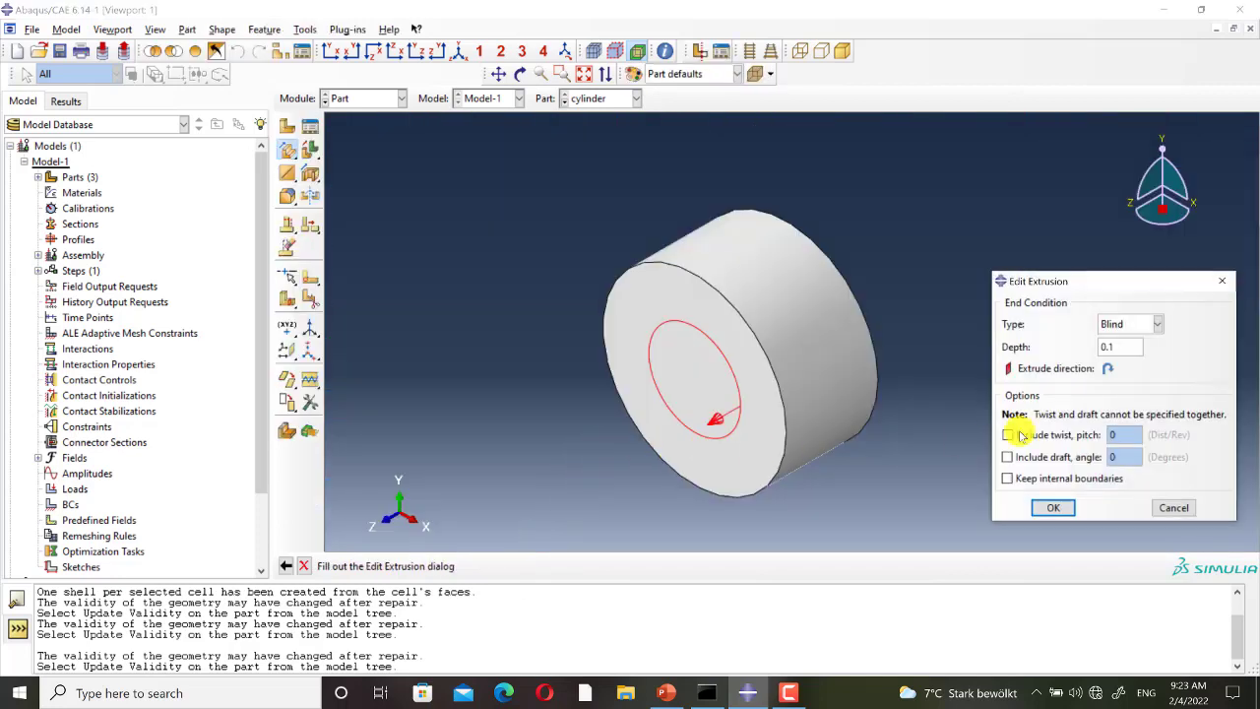
left_click(1134, 348)
type("0.5")
left_click(1052, 507)
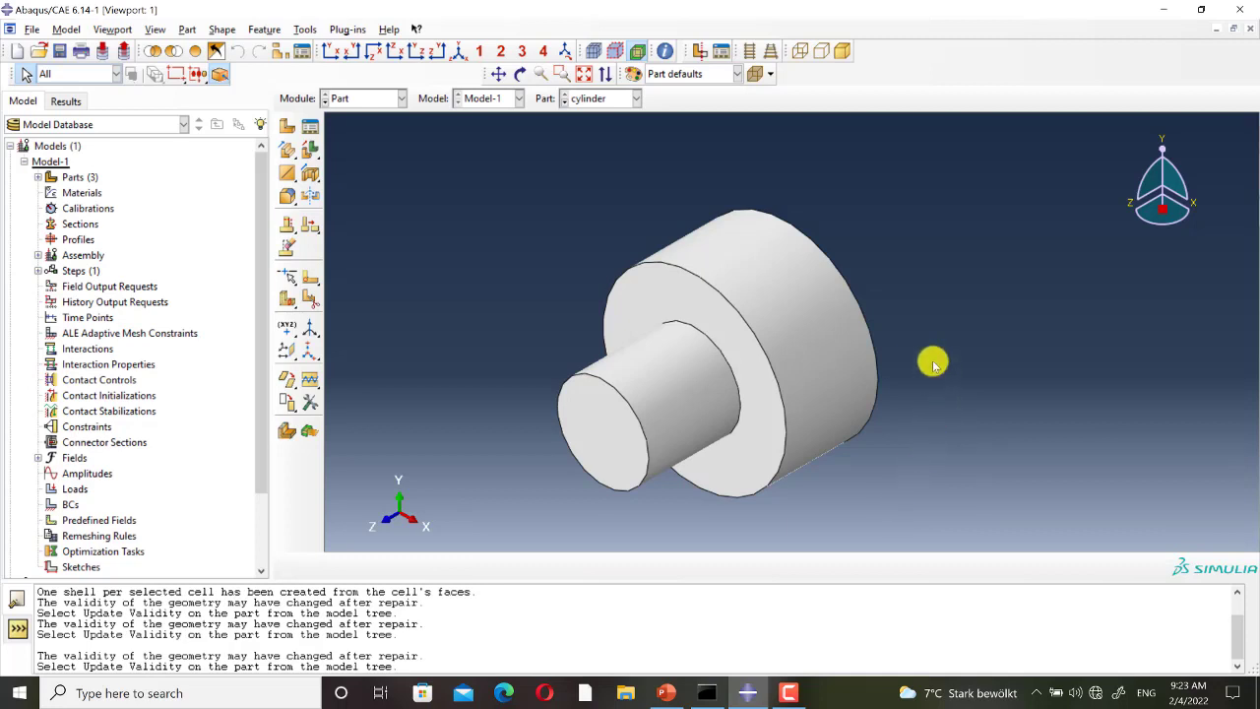
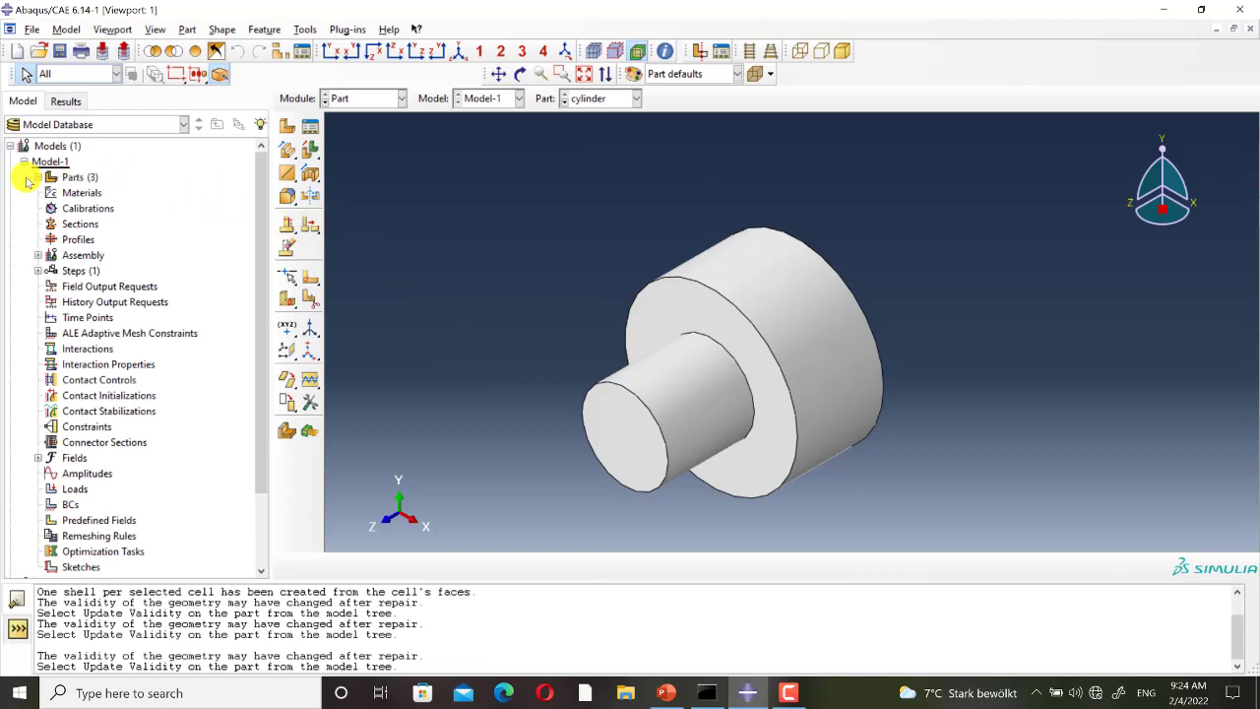
Edit the cylinder's second extrusion, Solid extrude-2, setting its depth to 0.1 and regenerating it.
left_click(37, 179)
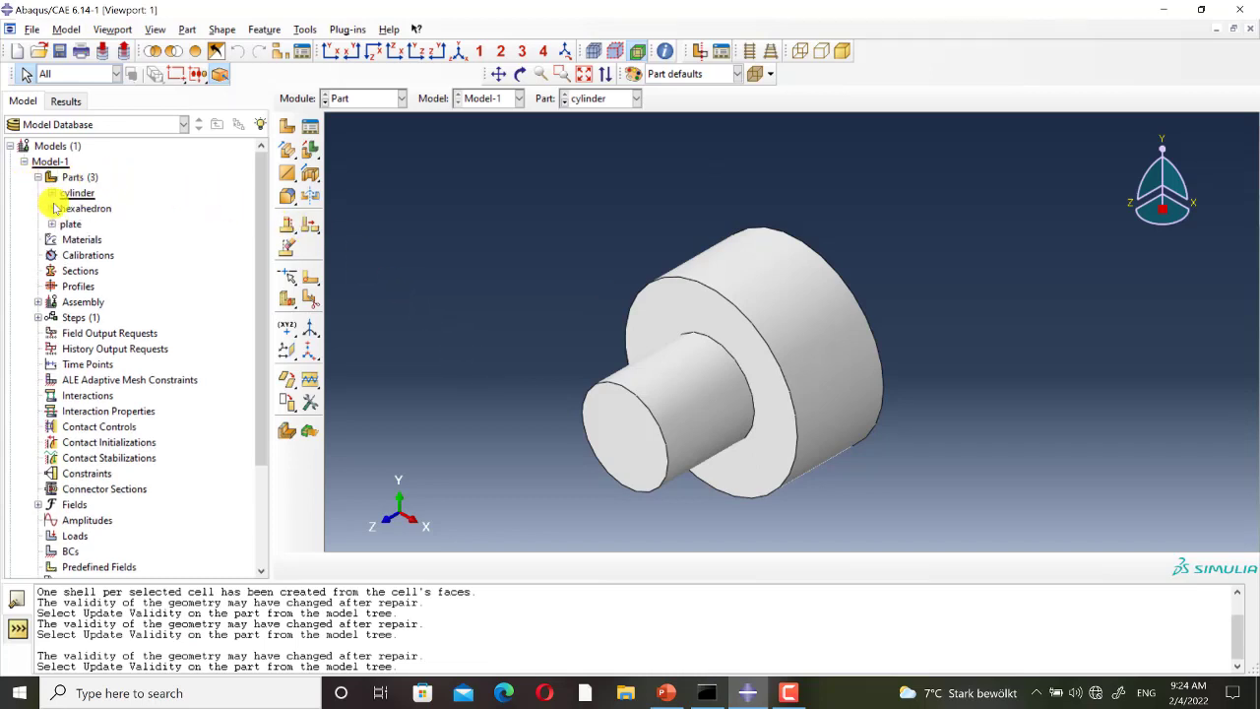
left_click(52, 194)
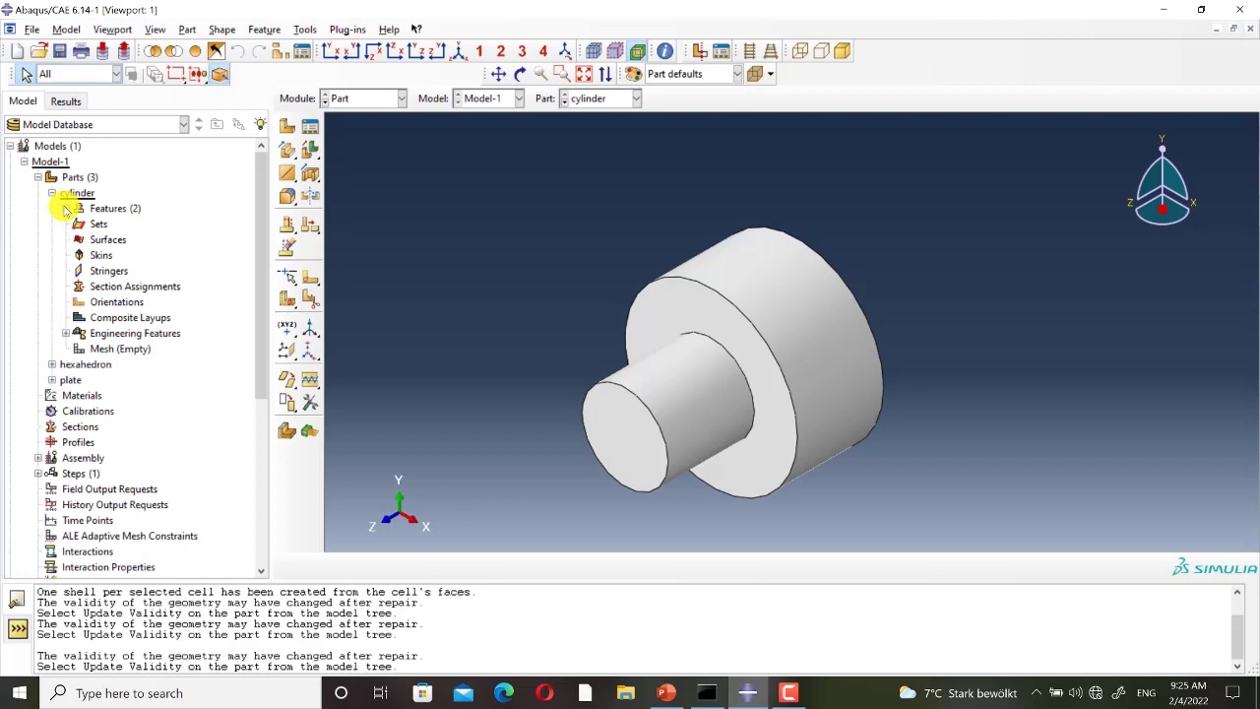
left_click(65, 209)
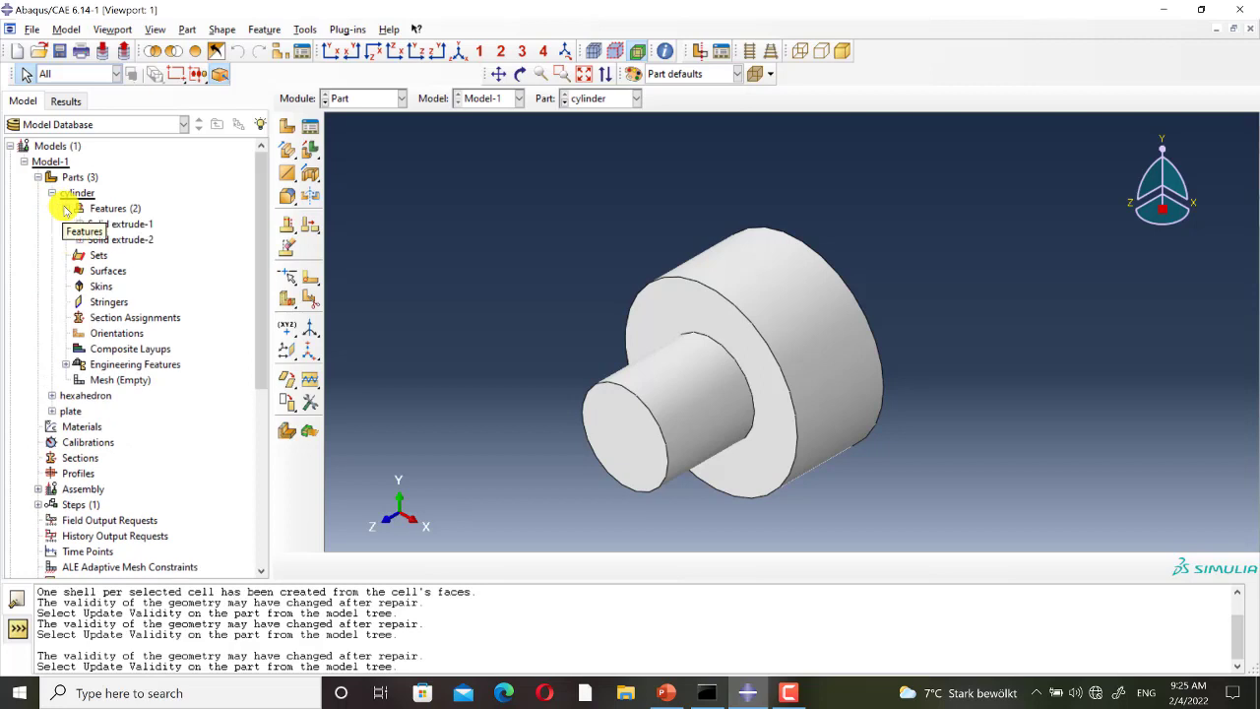
double_click(128, 240)
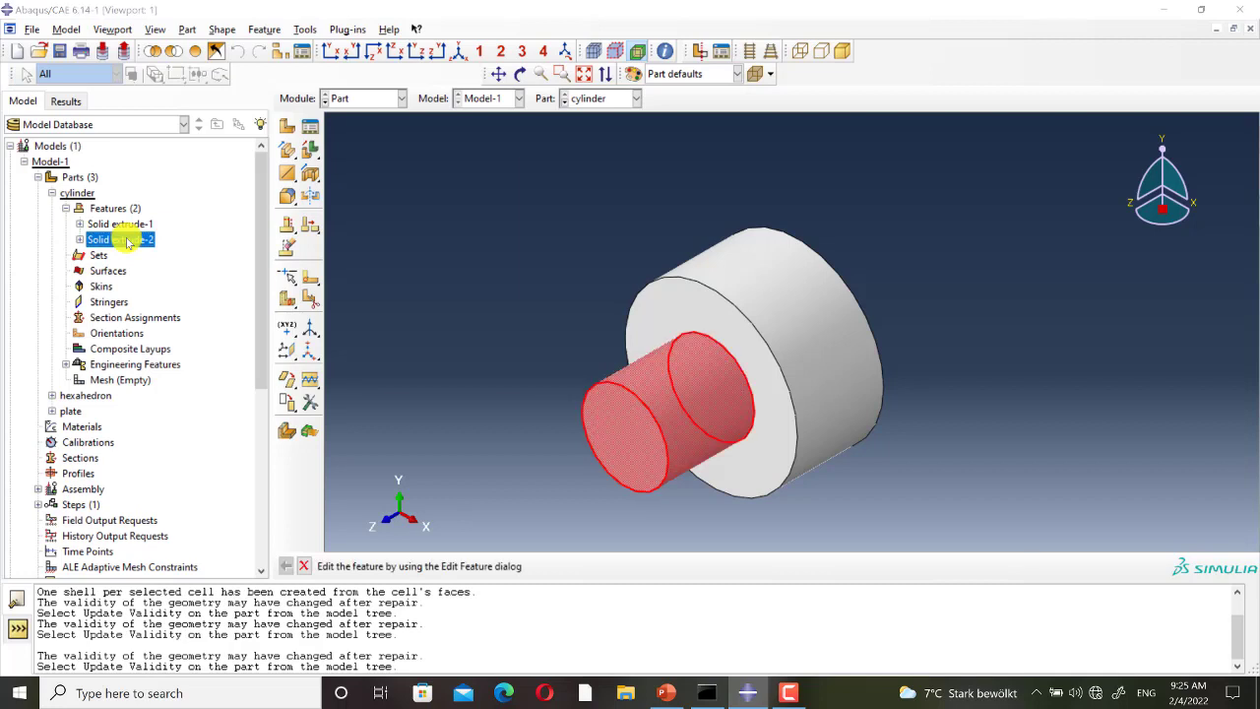
left_click(440, 242)
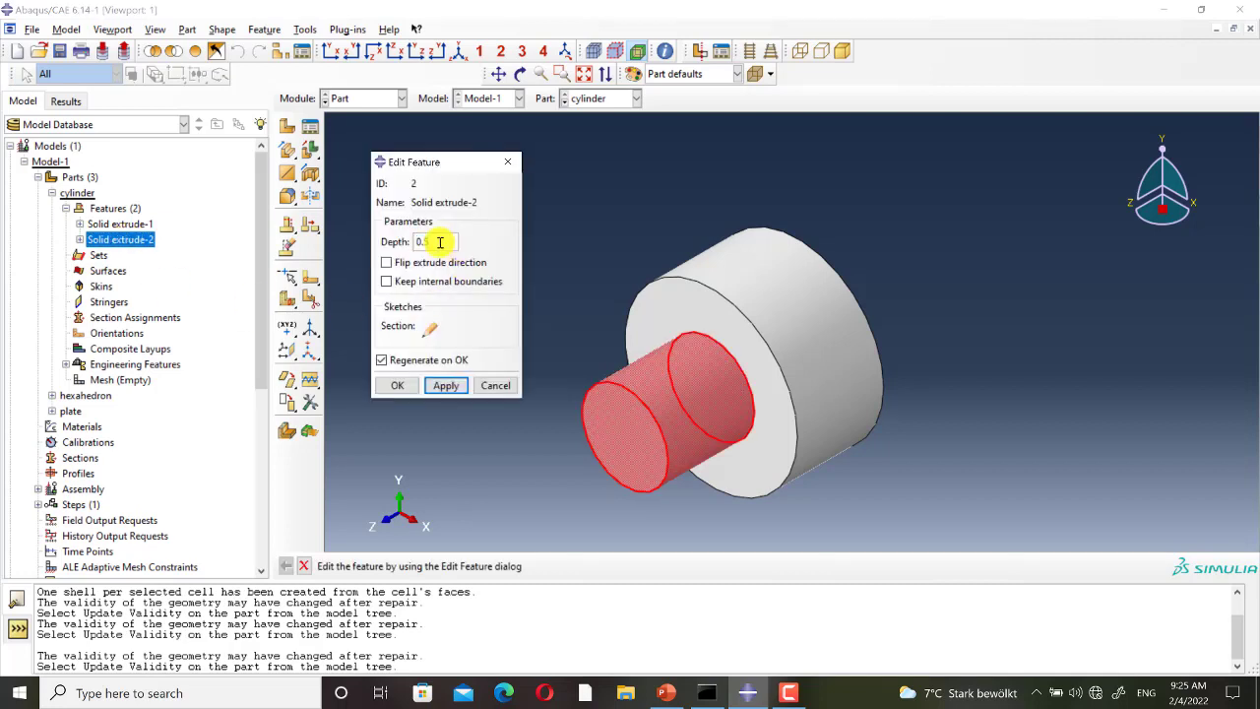
key("BackSpace")
type("1")
left_click(404, 386)
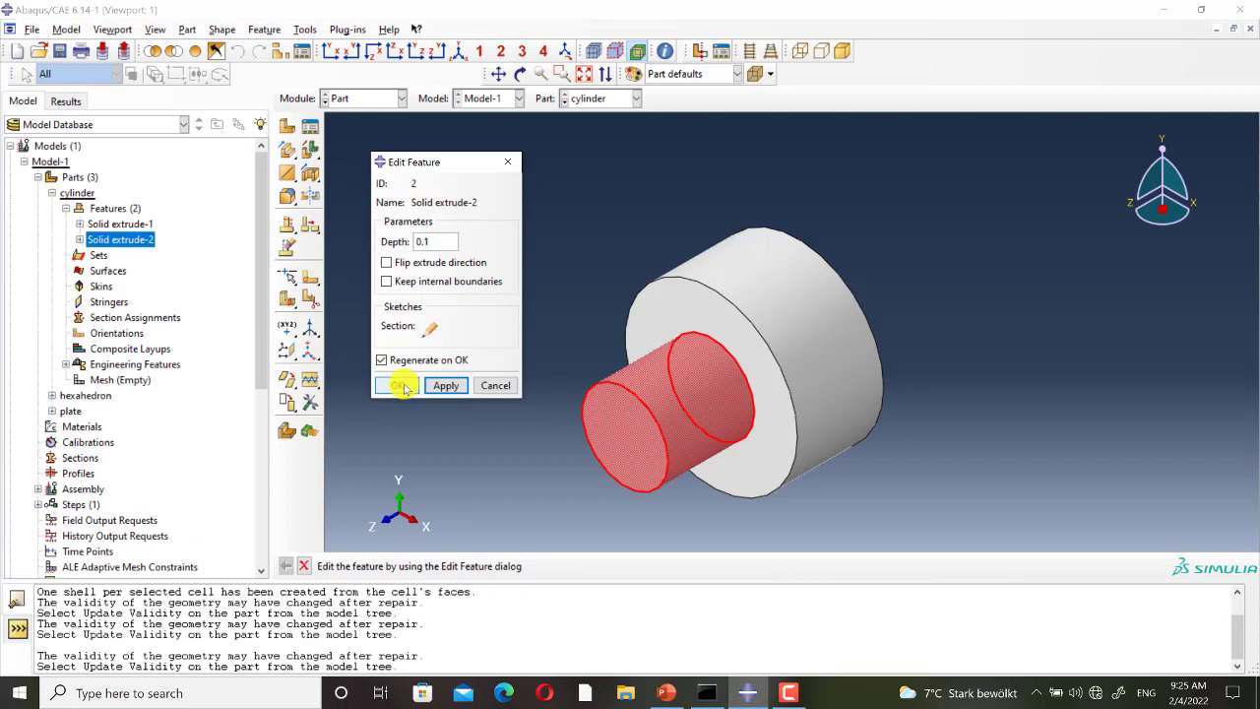
left_click_drag(615, 410, 677, 421, "ctrl+alt")
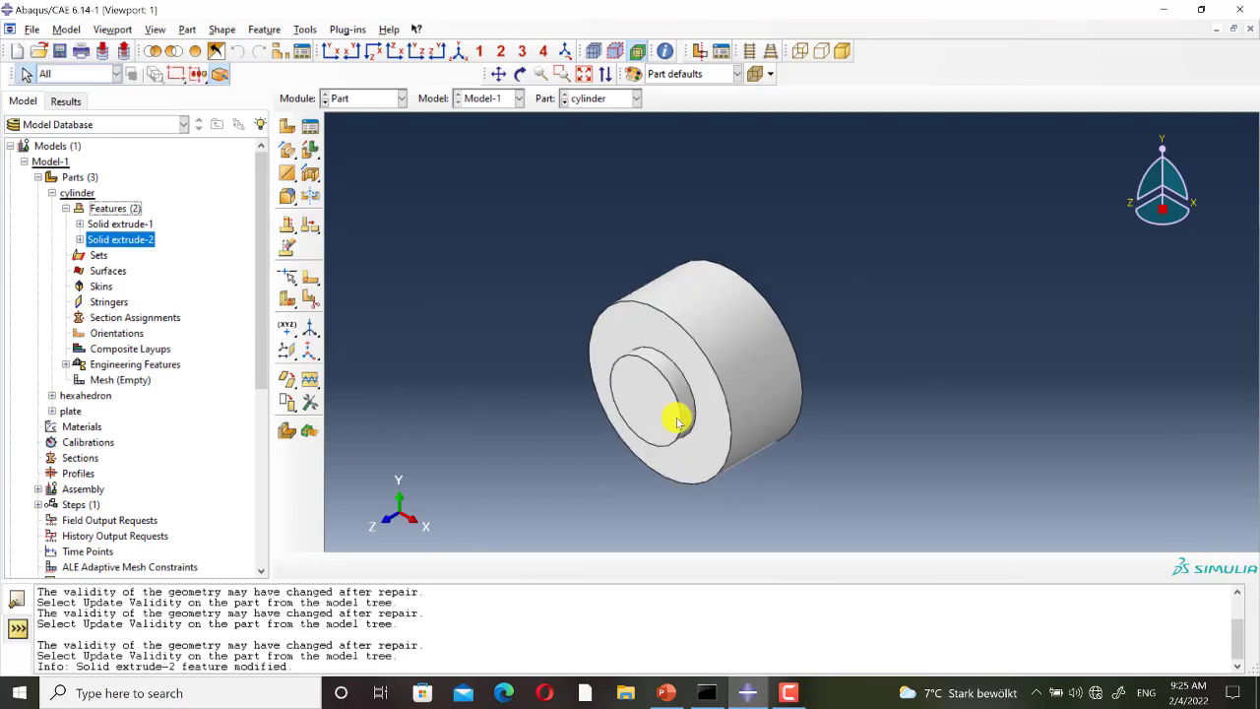
scroll(676, 422, "up", 3)
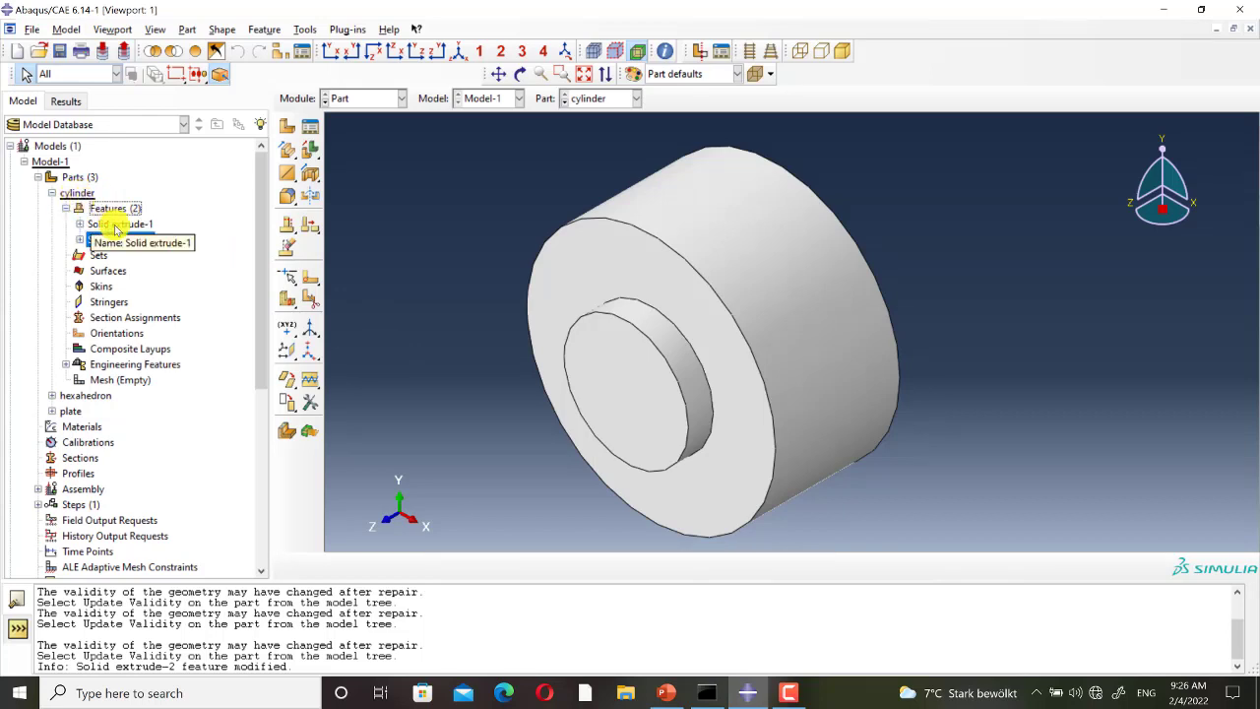
Edit the section sketch of Solid extrude-1 and set the base circle's radius to 0.3.
double_click(116, 225)
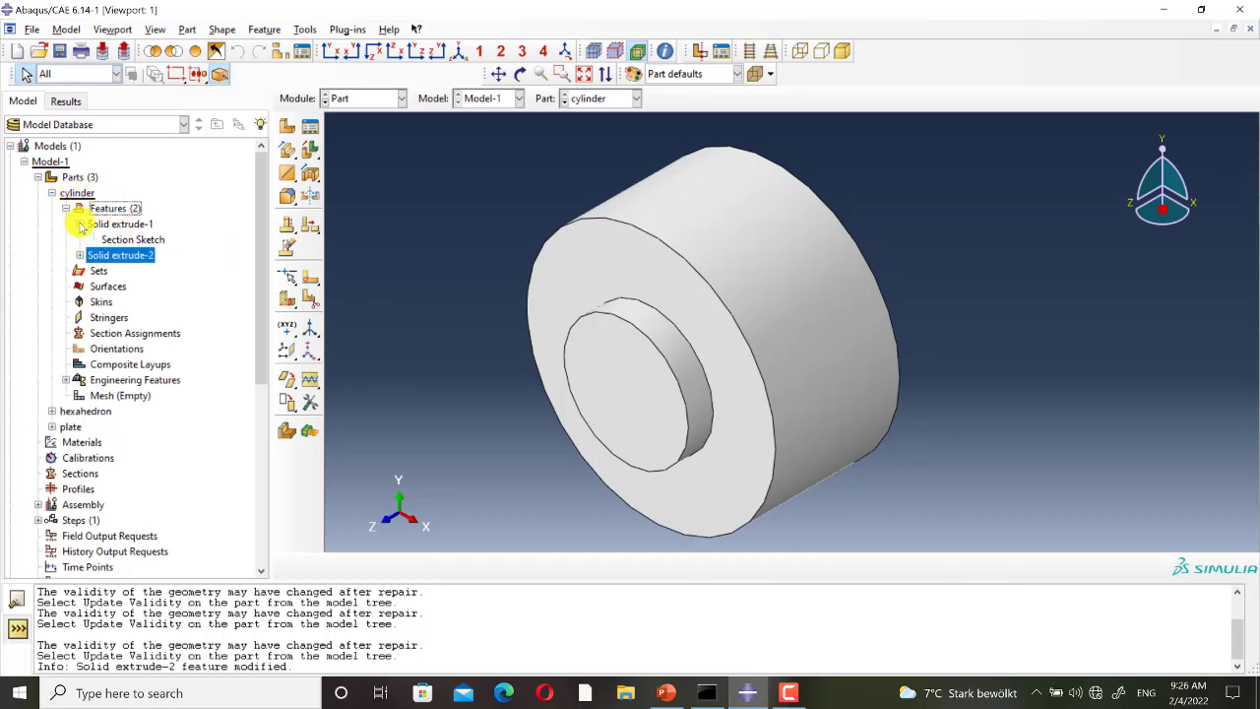
double_click(133, 240)
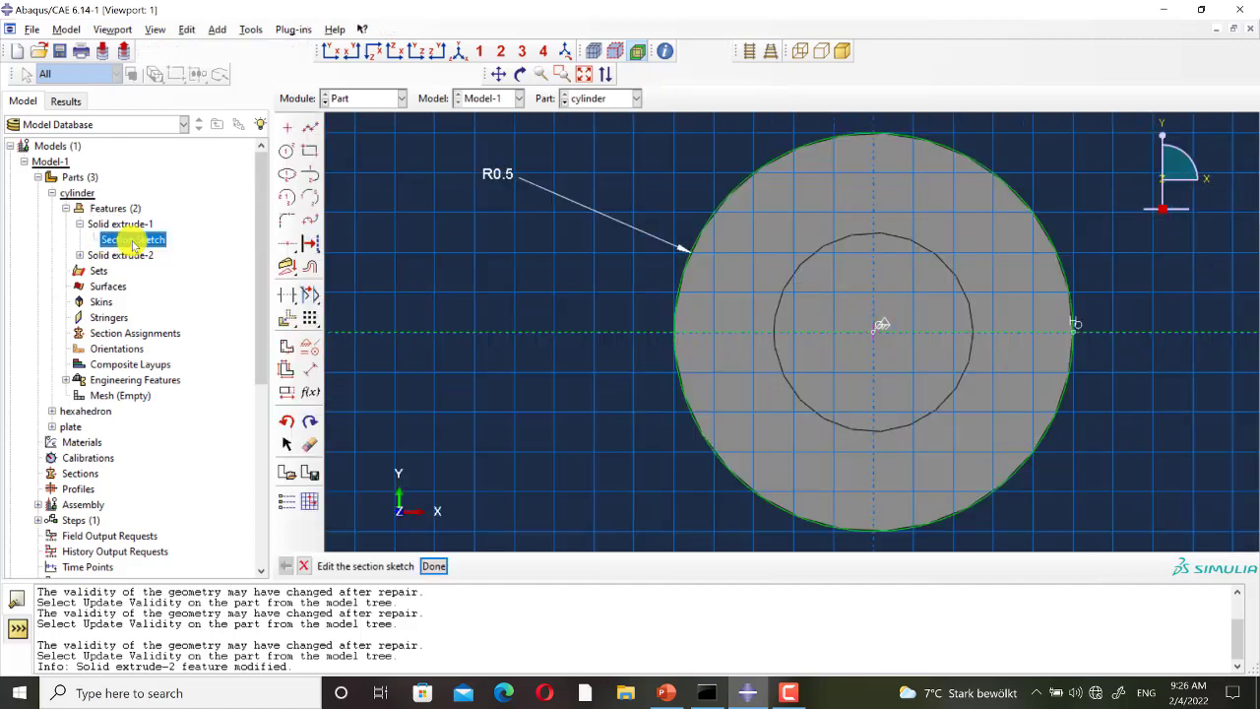
left_click(288, 394)
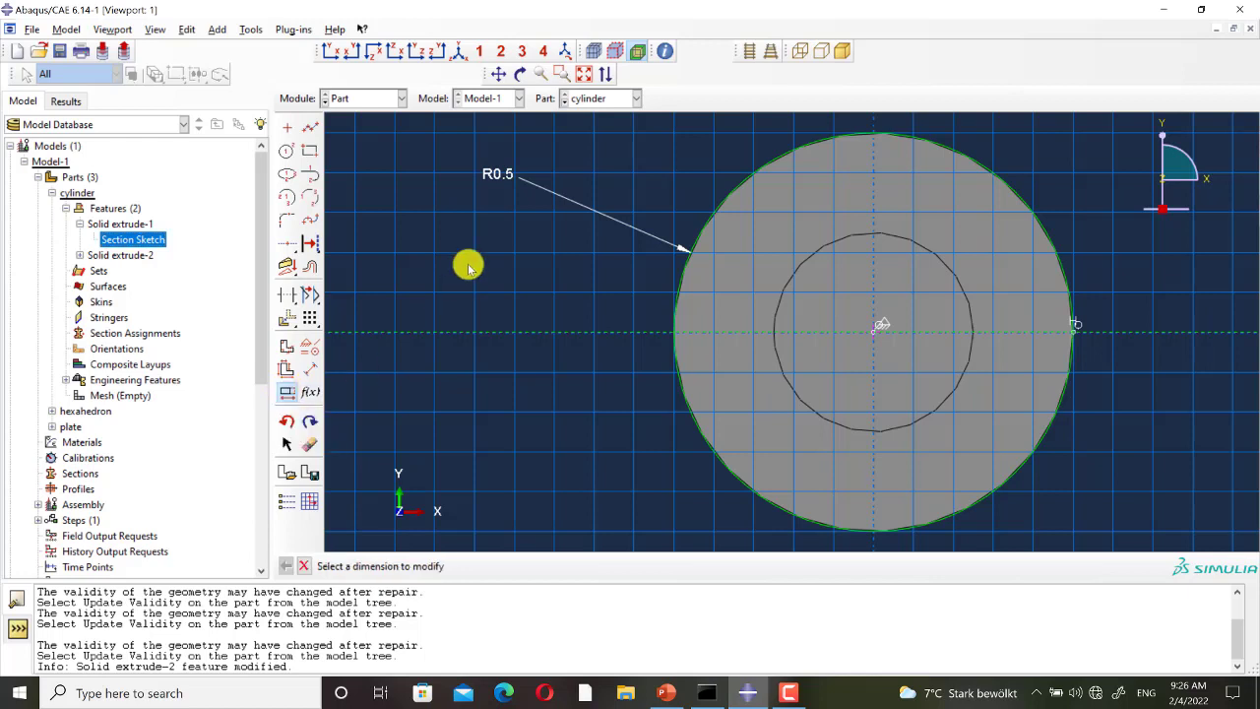
left_click(501, 180)
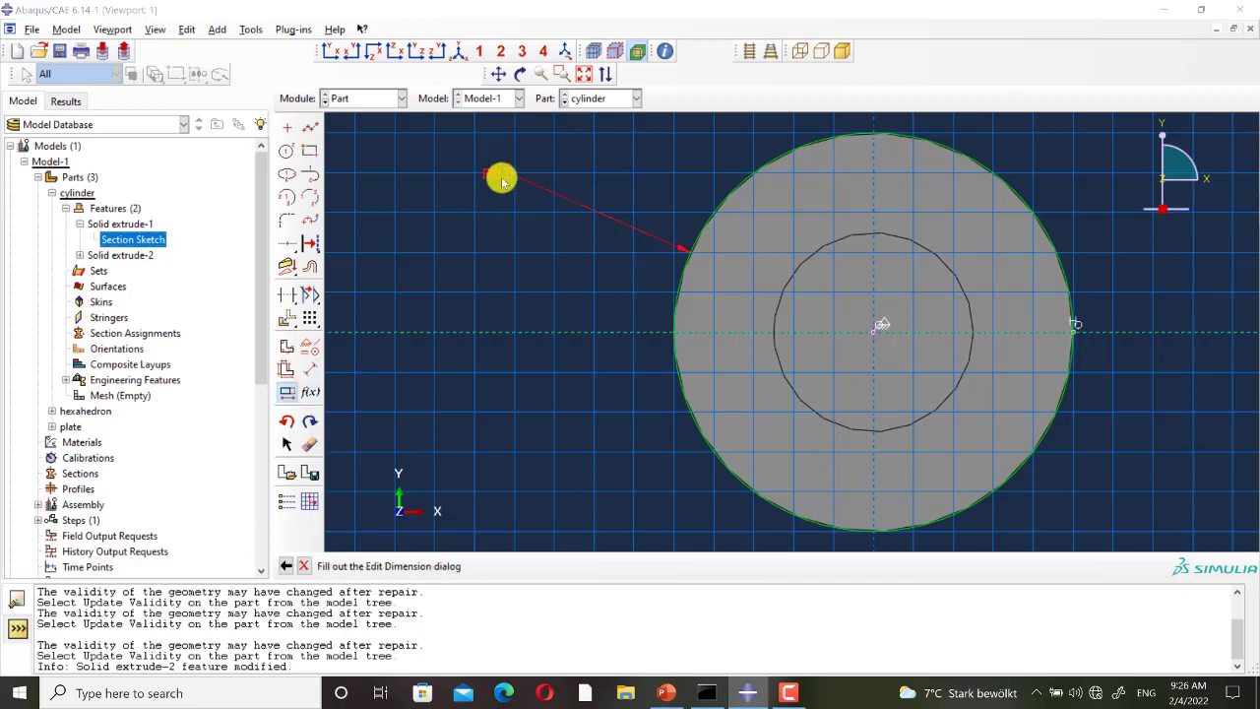
left_click(428, 183)
key("BackSpace")
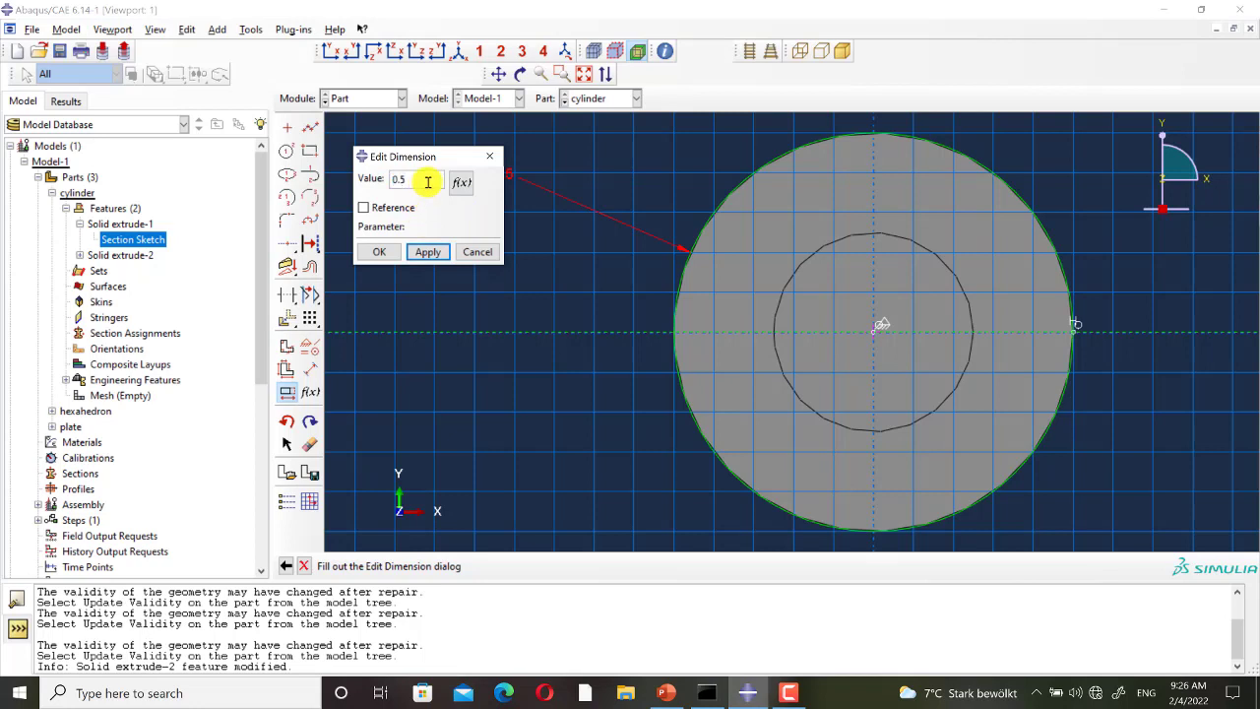
type("3")
left_click(382, 254)
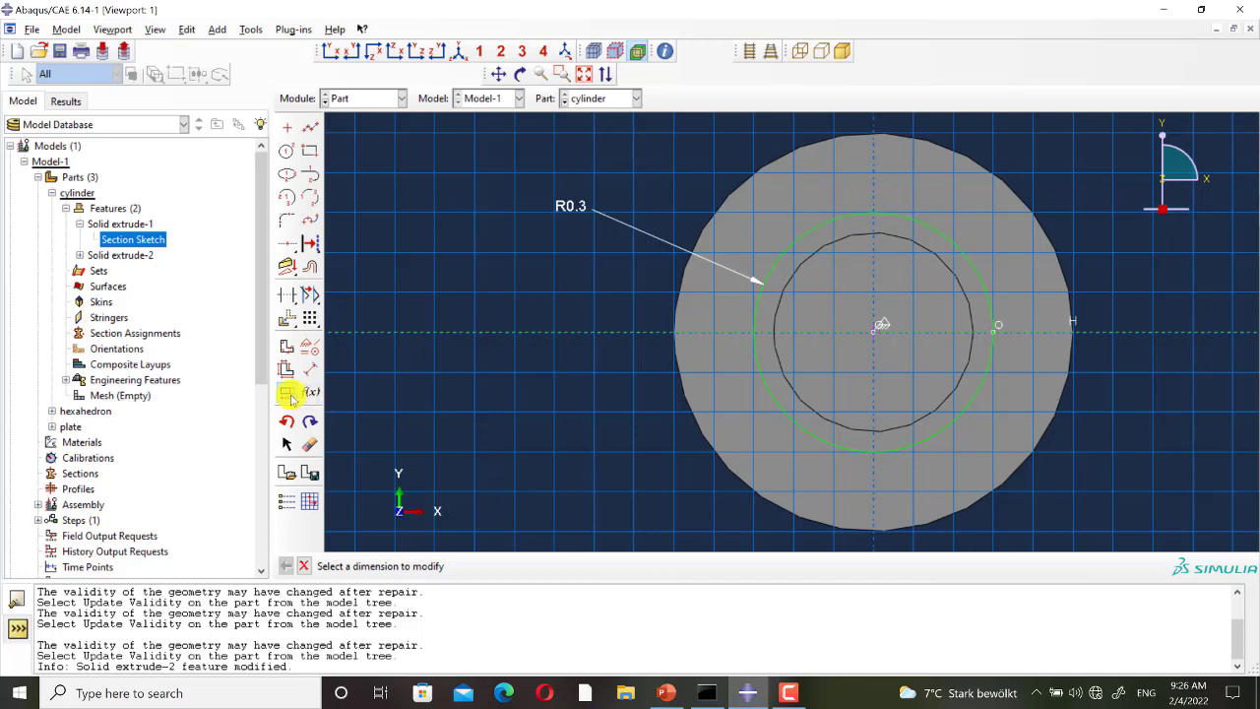
key("Escape")
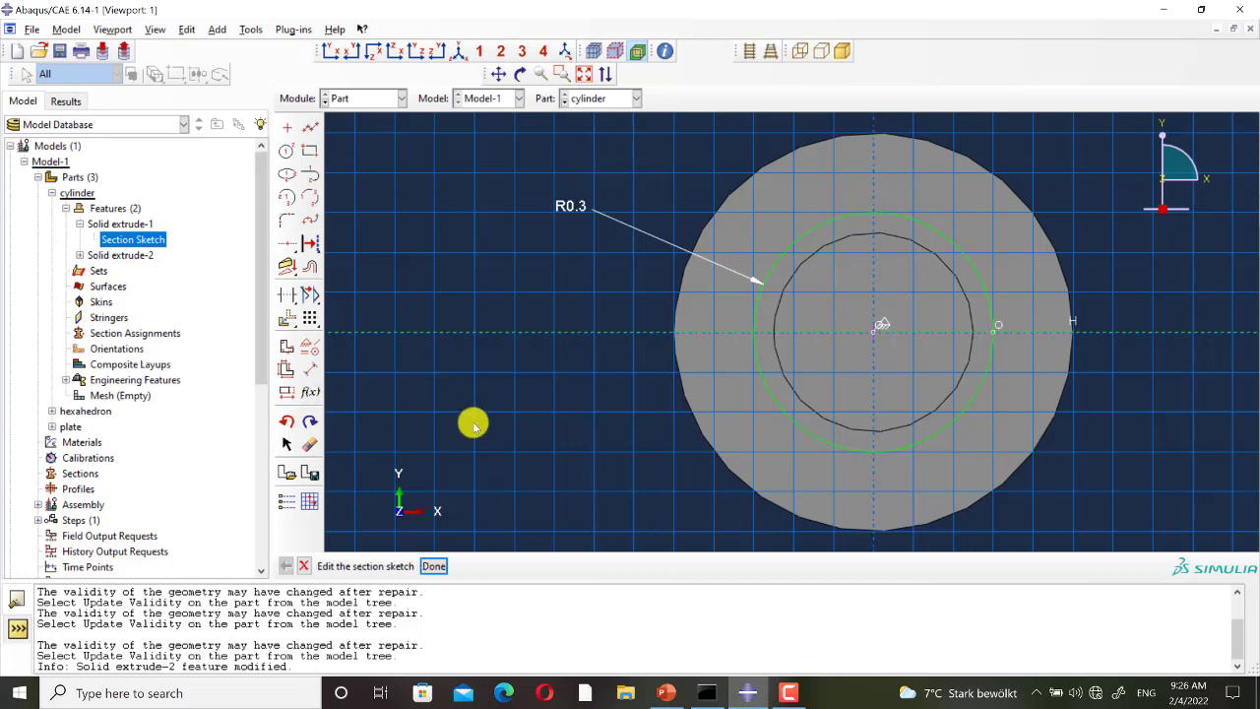
Finish editing the section sketch and regenerate the cylinder's features.
left_click(438, 567)
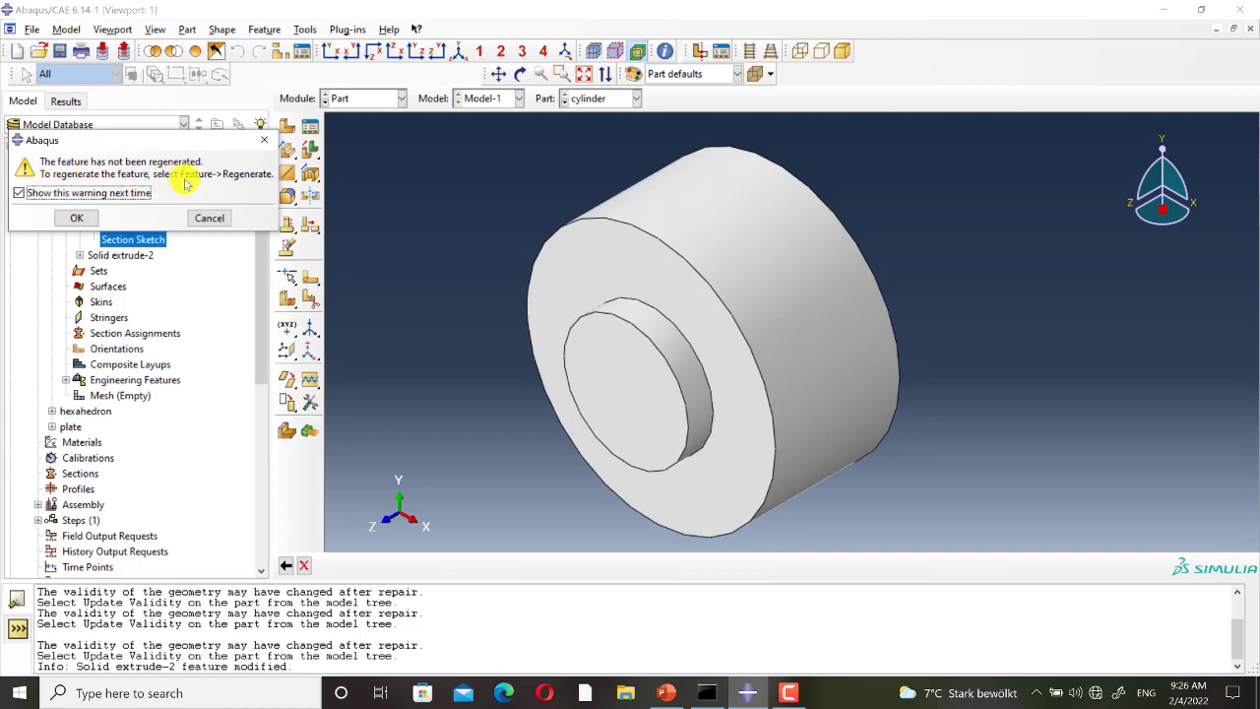
left_click(76, 219)
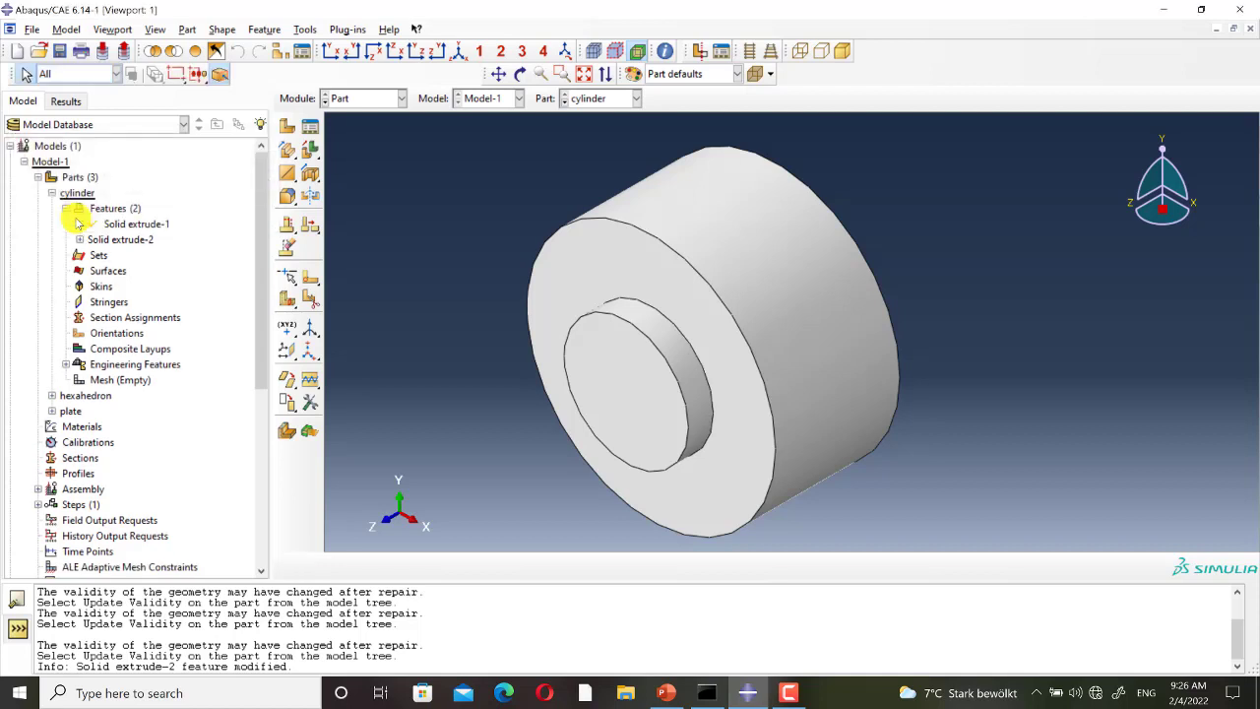
left_click(114, 209)
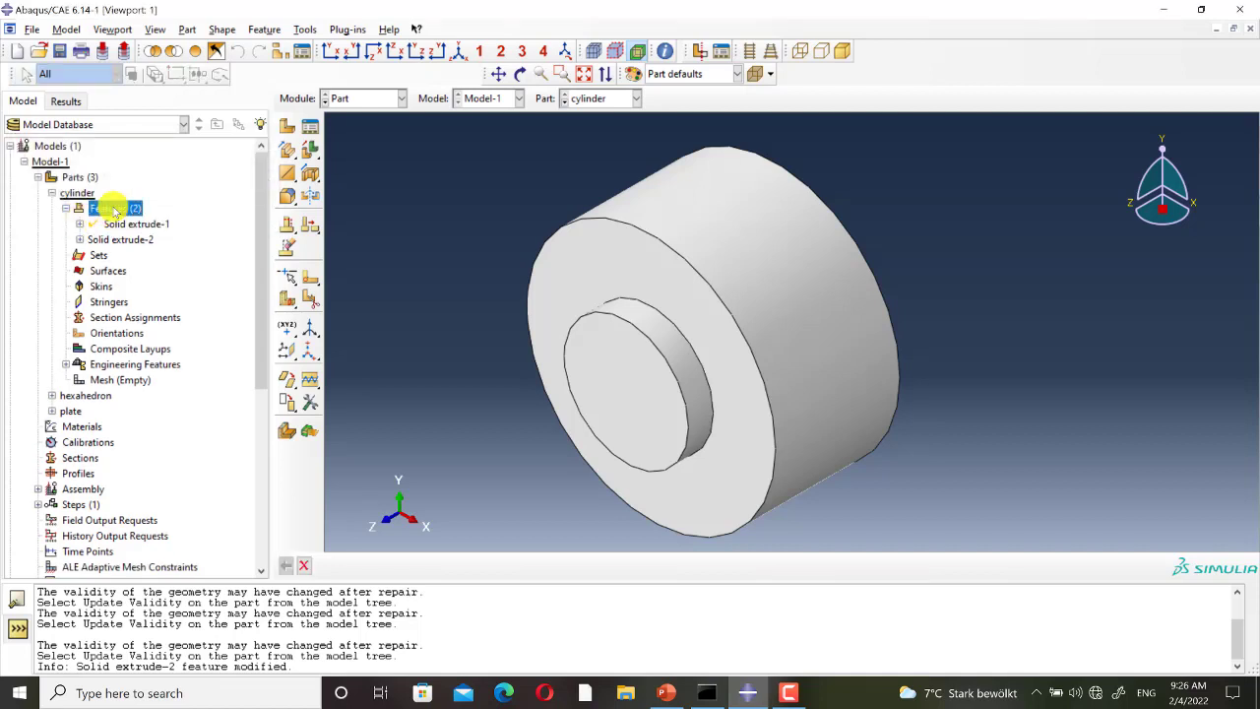
right_click(114, 208)
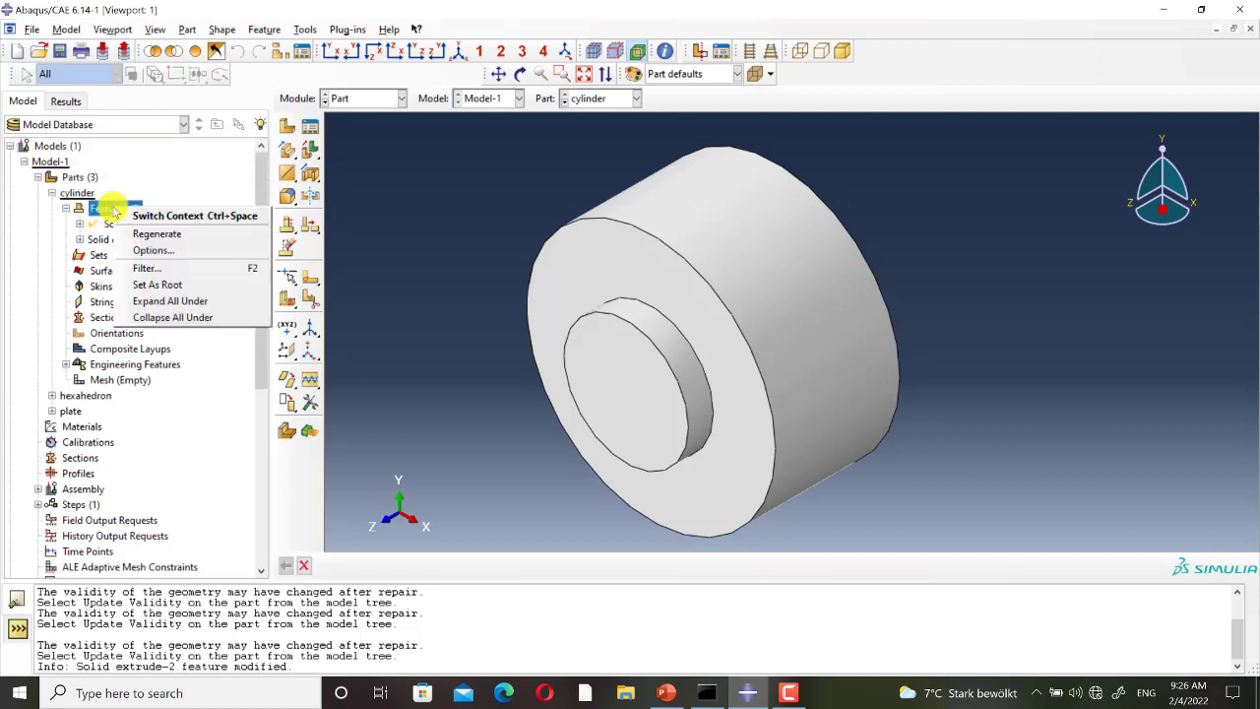
left_click(158, 236)
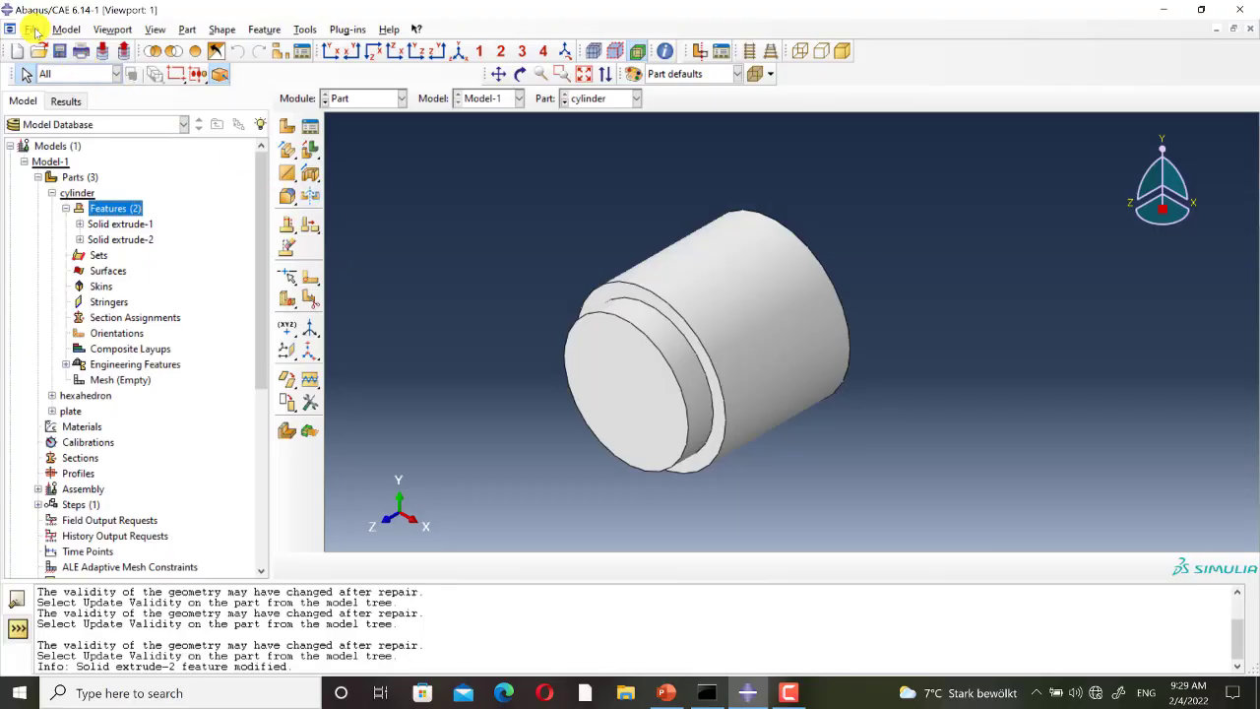
Start importing a part from the output database file Job-2-2.odb, using the Output Database (*.odb*) file filter.
left_click(35, 29)
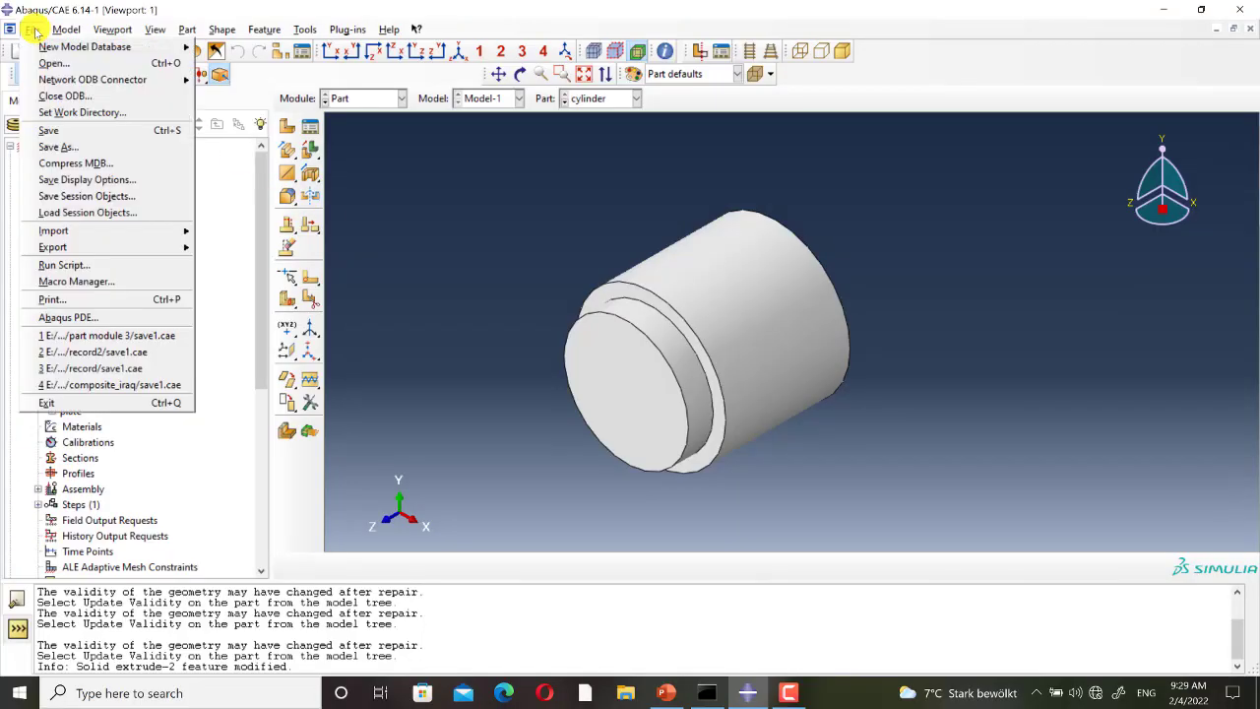
mouse_move(109, 230)
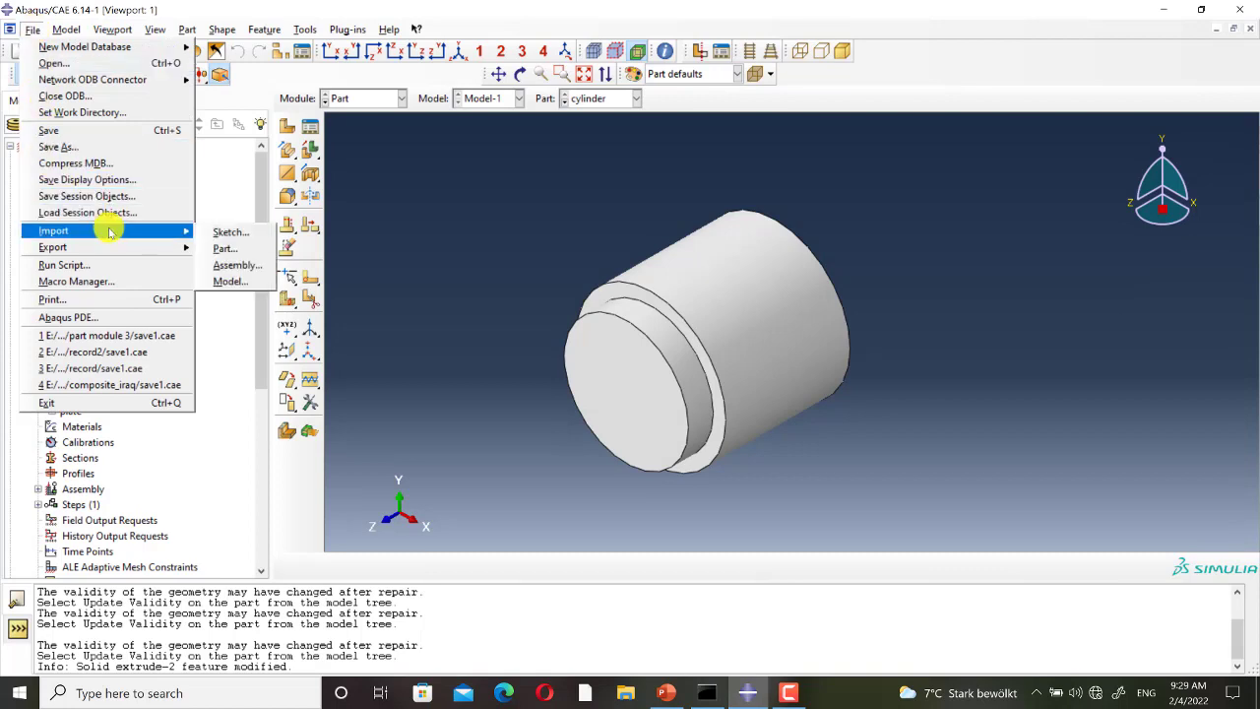
left_click(229, 248)
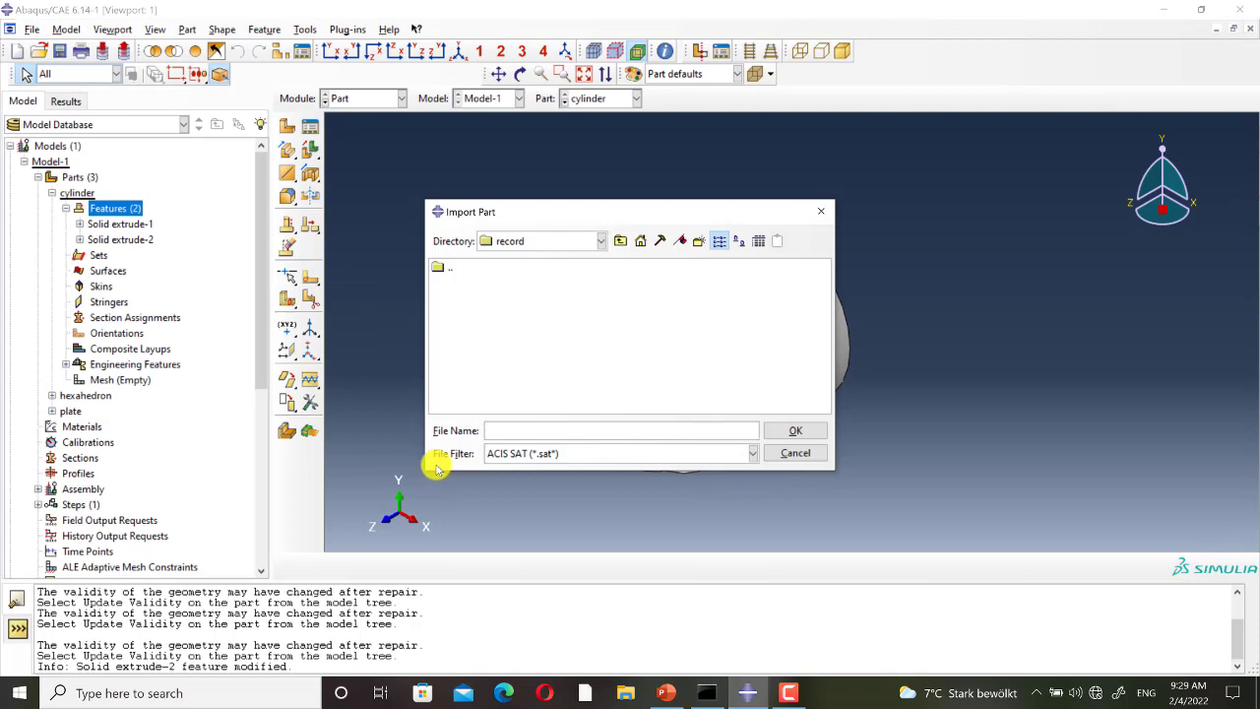
left_click(554, 456)
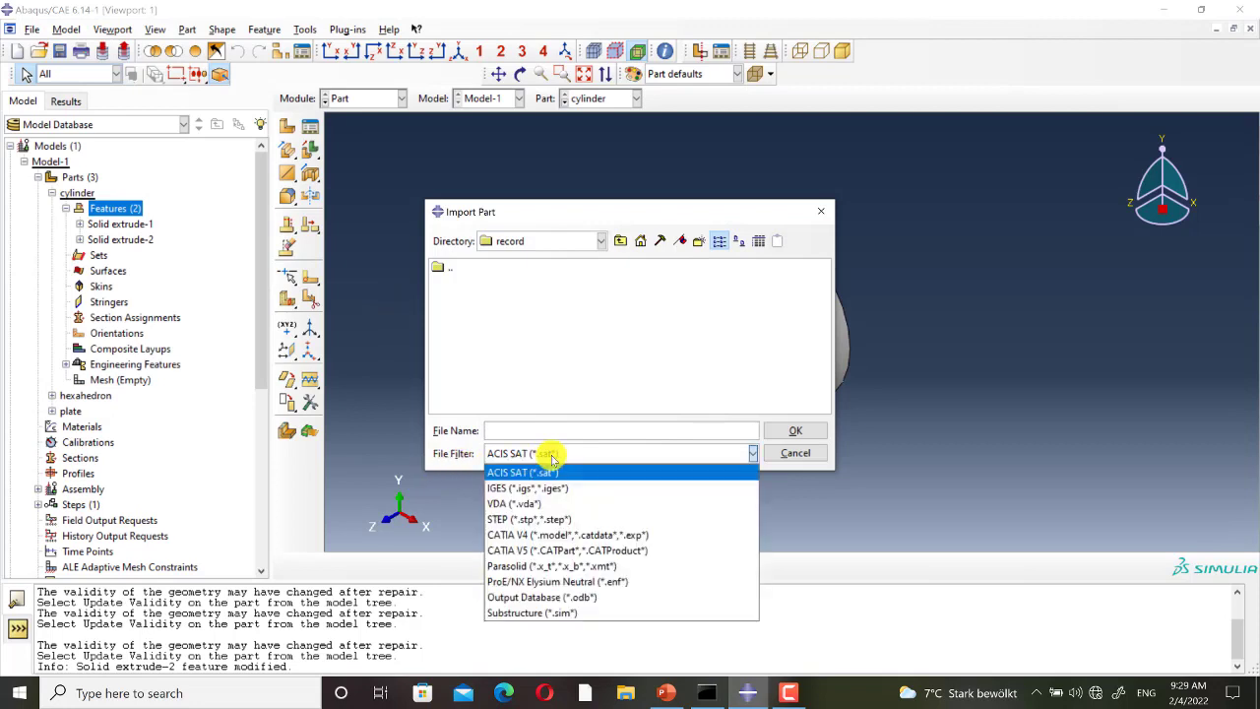
left_click(557, 597)
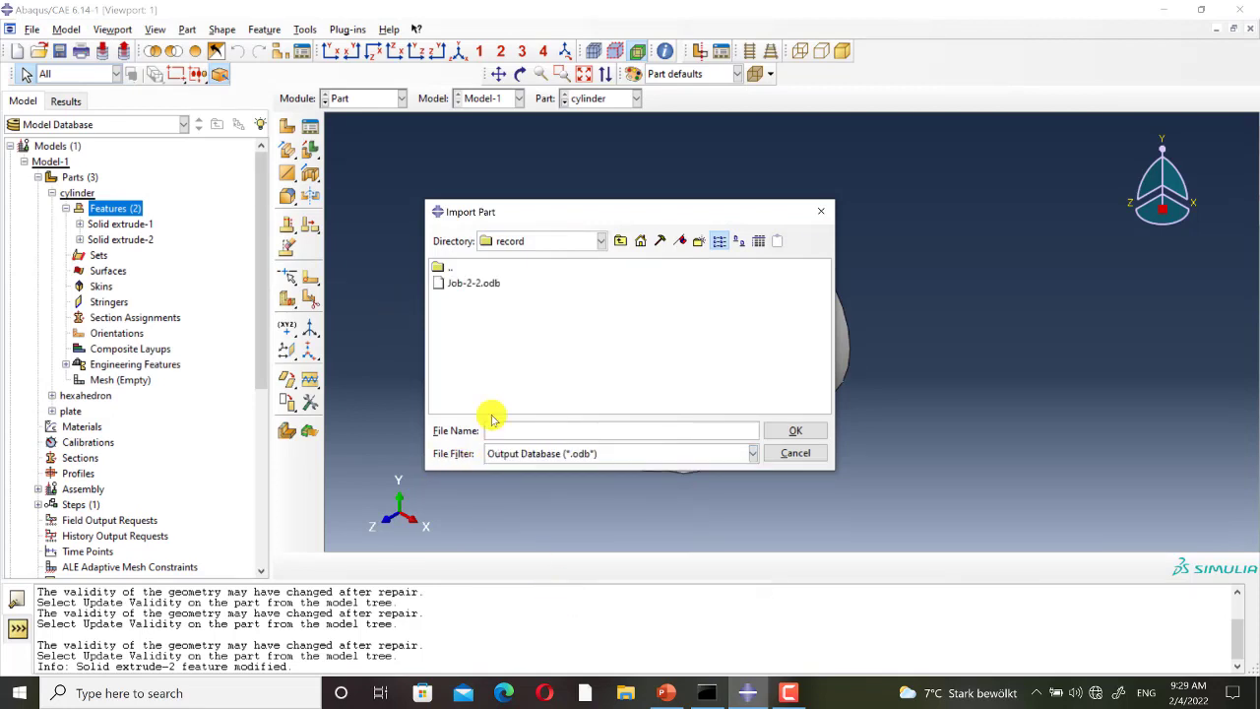
left_click(471, 284)
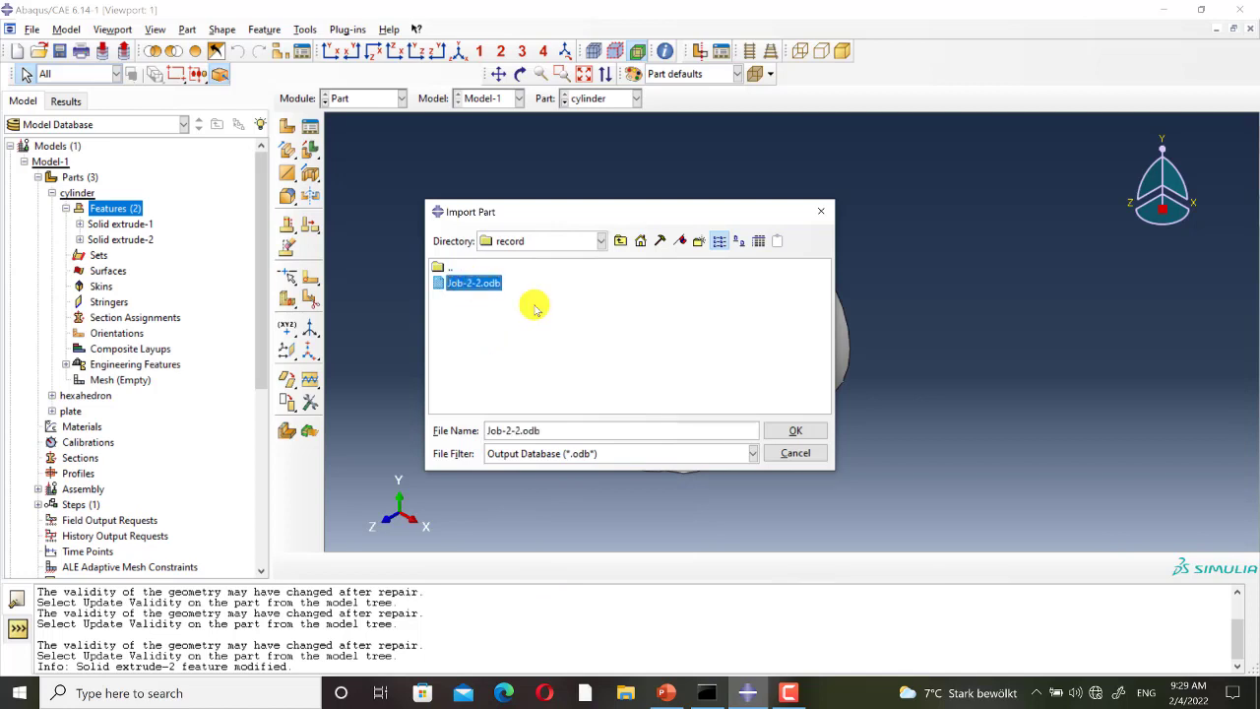
left_click(787, 432)
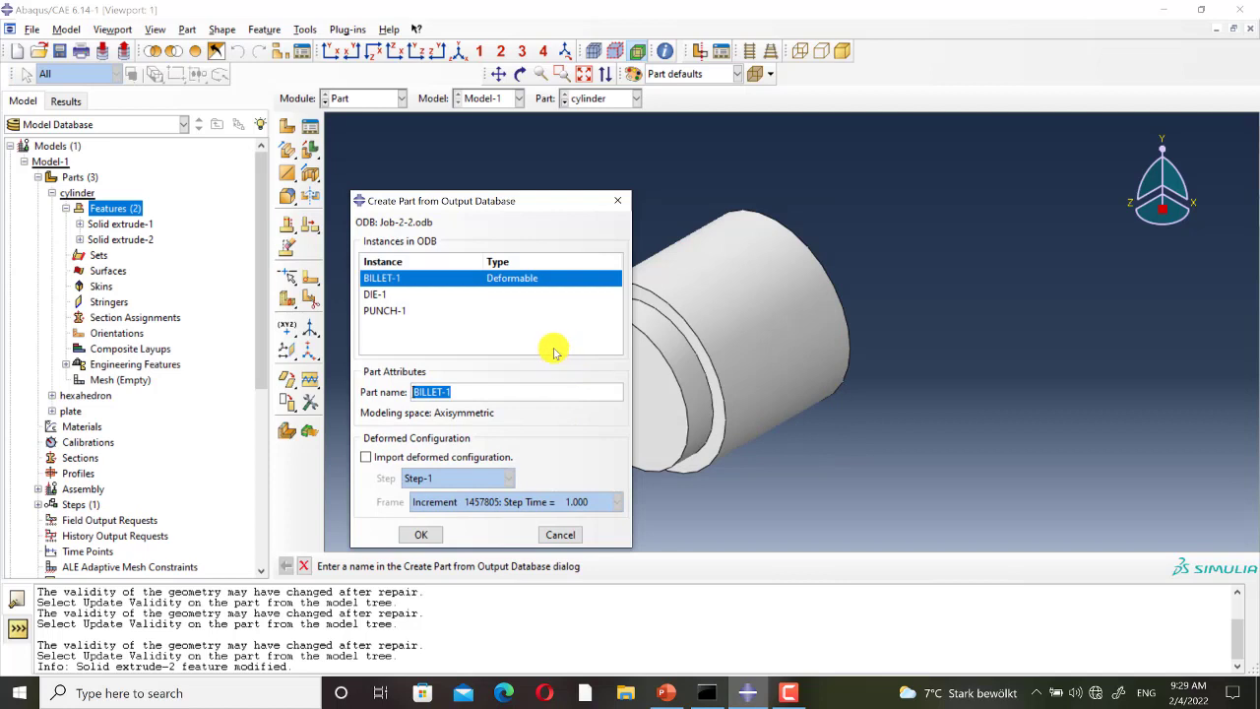
Import the BILLET-1 instance as a part in its deformed configuration from Step-1, increment 1457805 at step time 1.000.
left_click(378, 280)
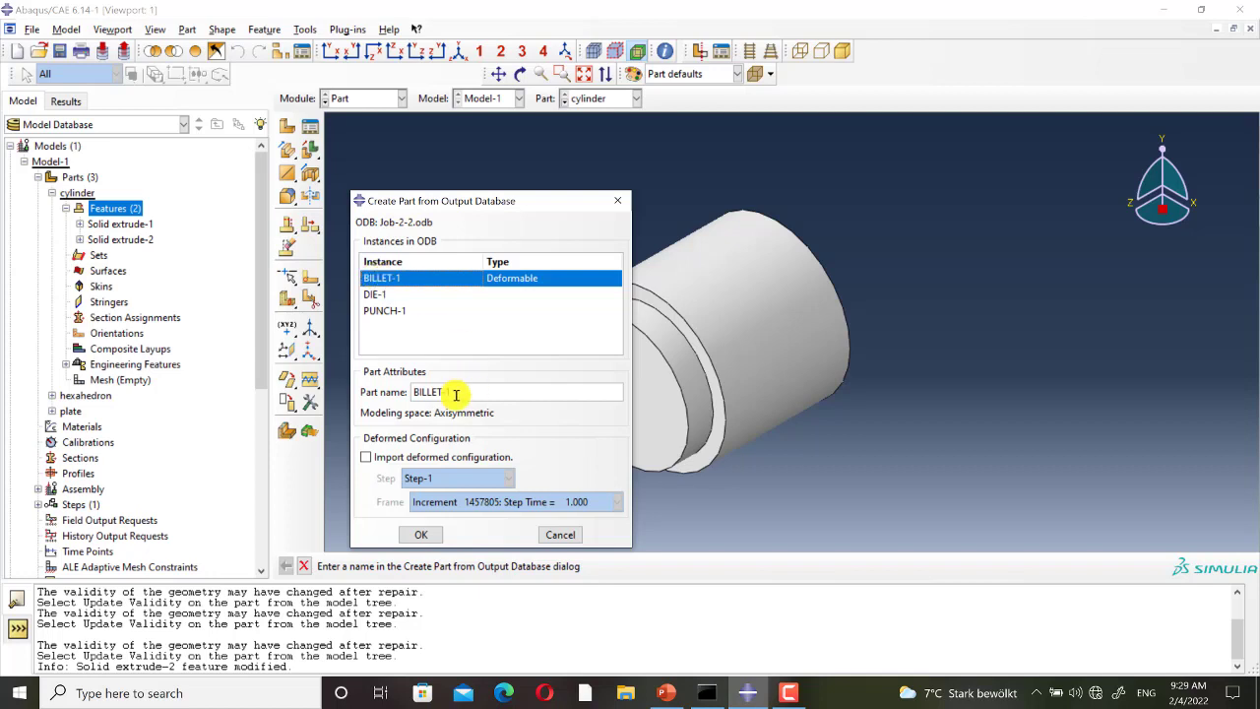
left_click(366, 458)
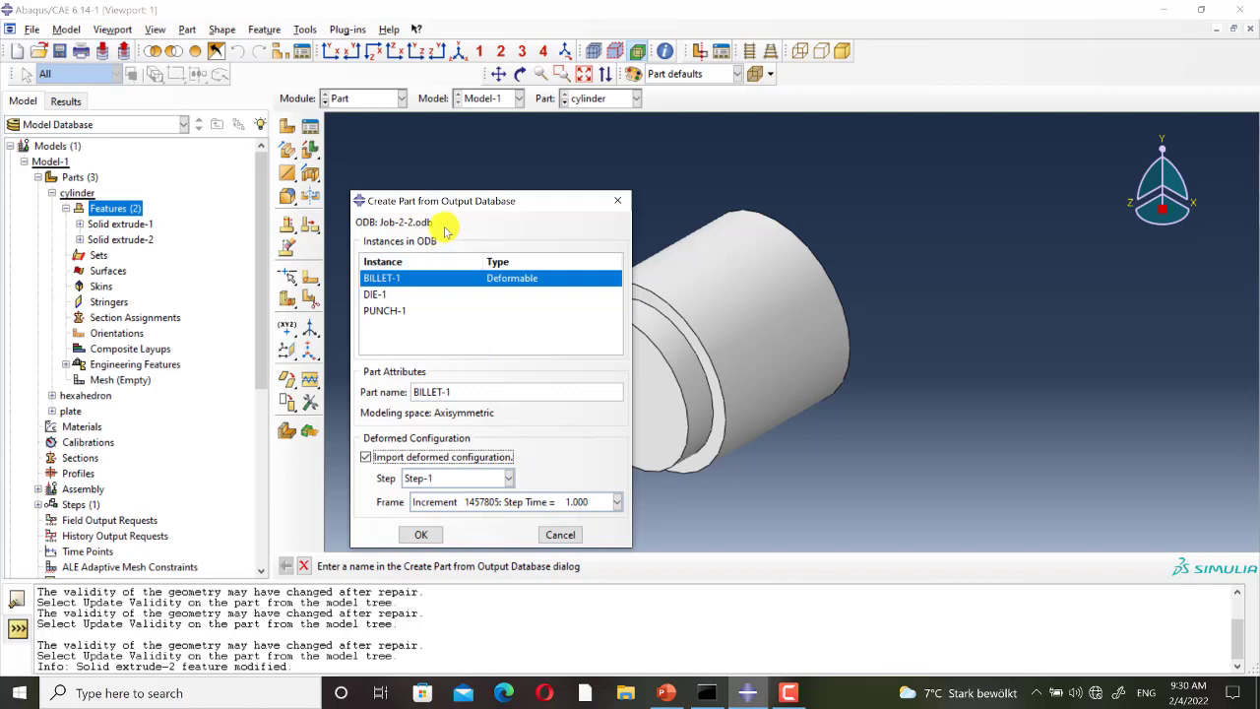
left_click(482, 479)
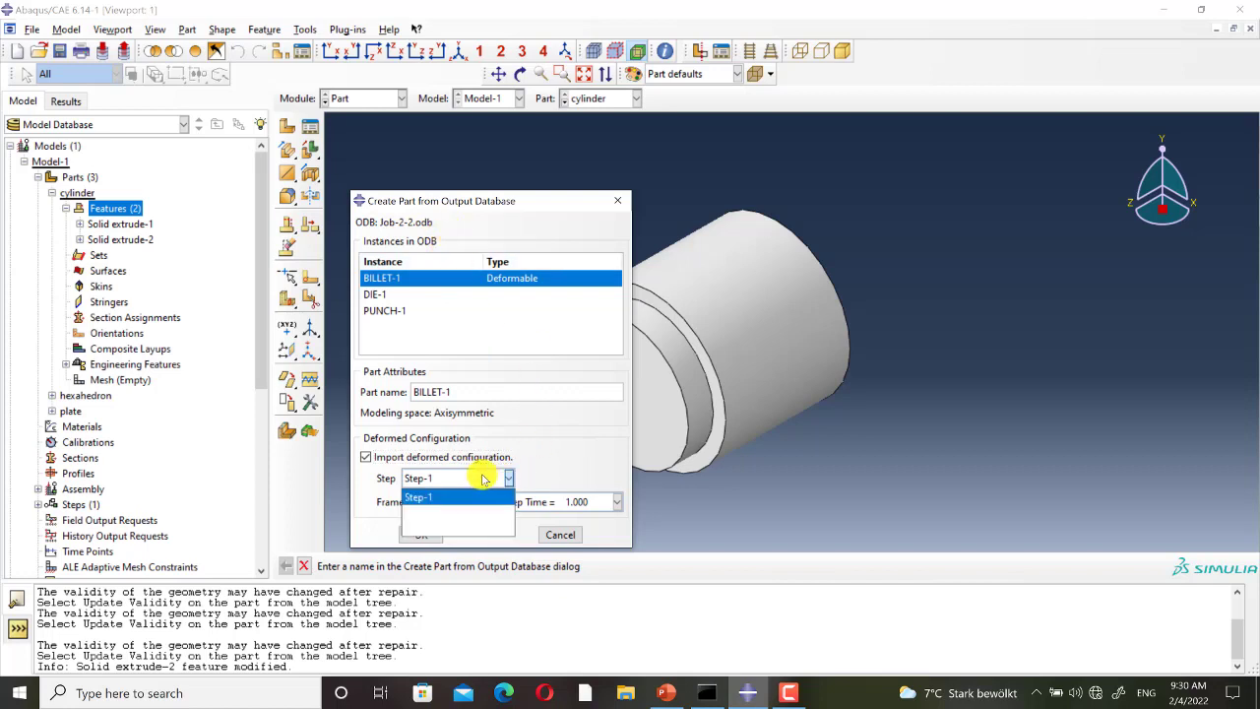
left_click(457, 497)
left_click(595, 502)
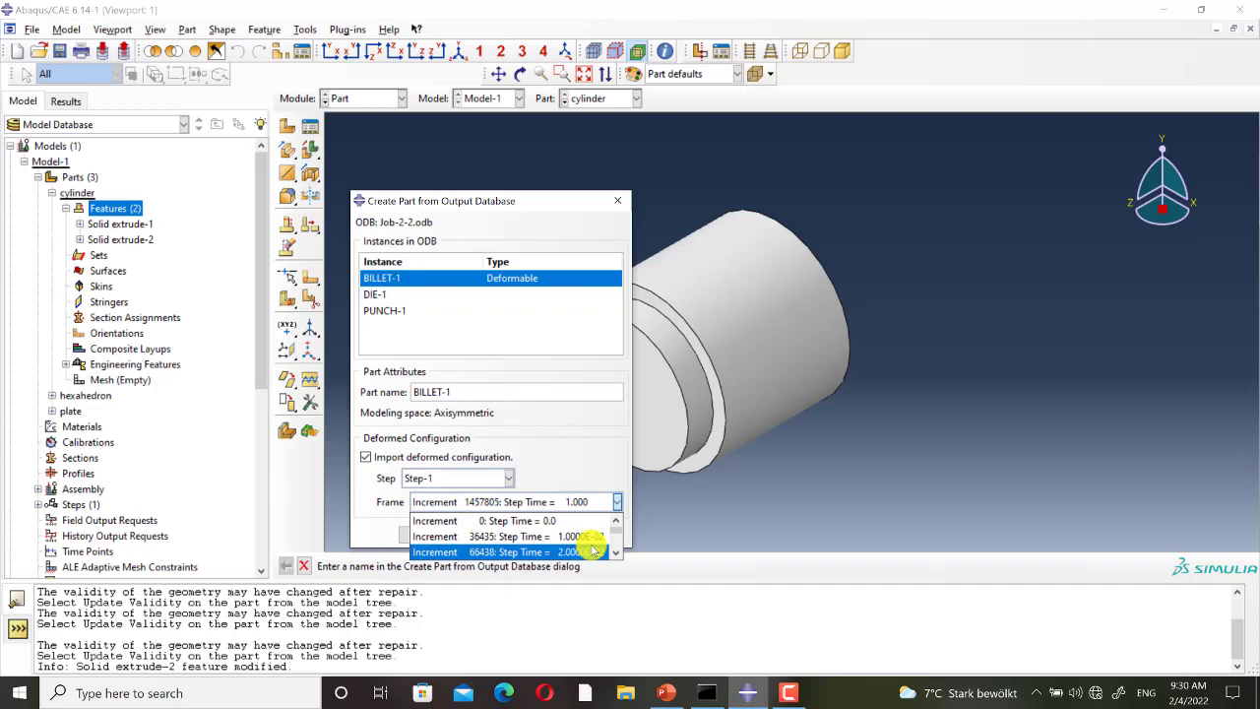
scroll(586, 541, "down", 20)
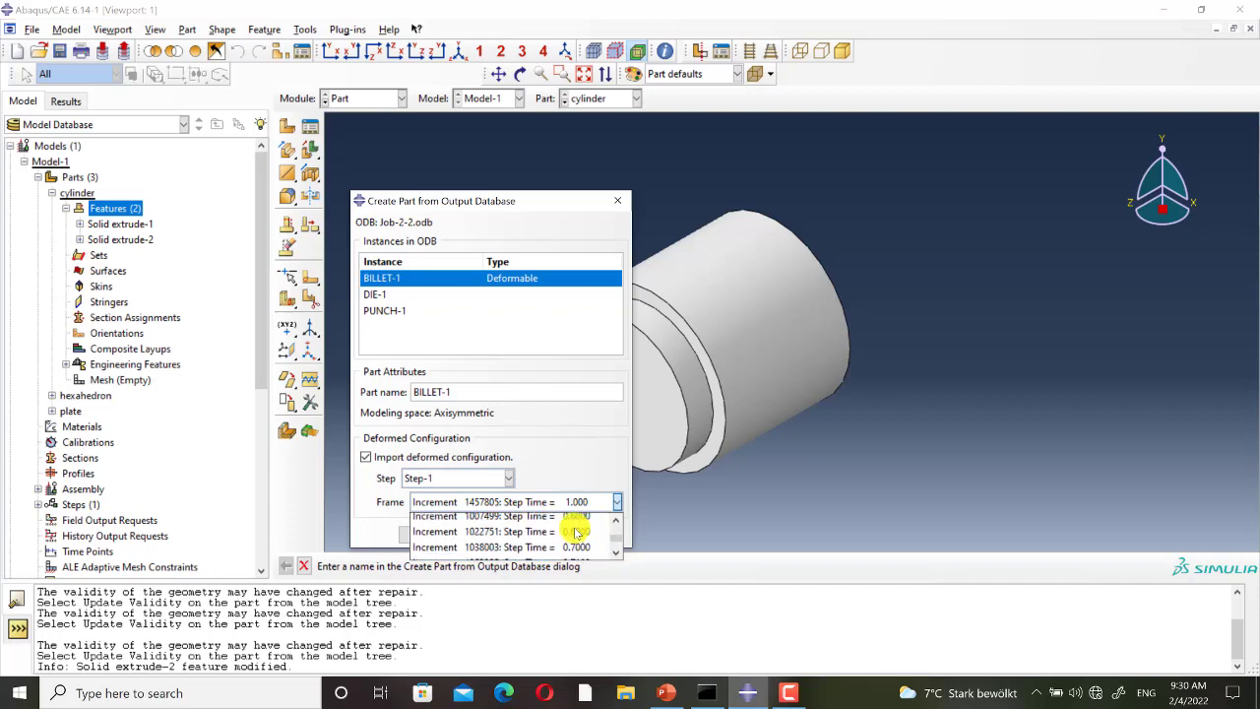
scroll(576, 532, "down", 10)
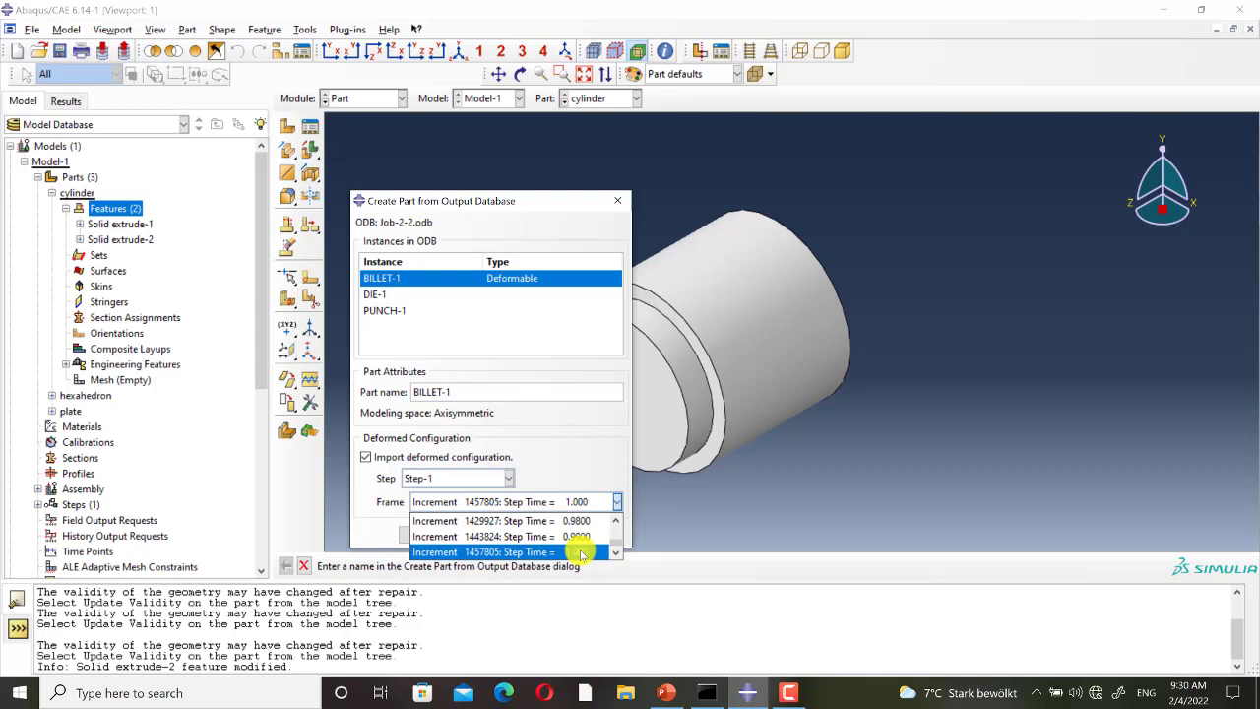
left_click(582, 552)
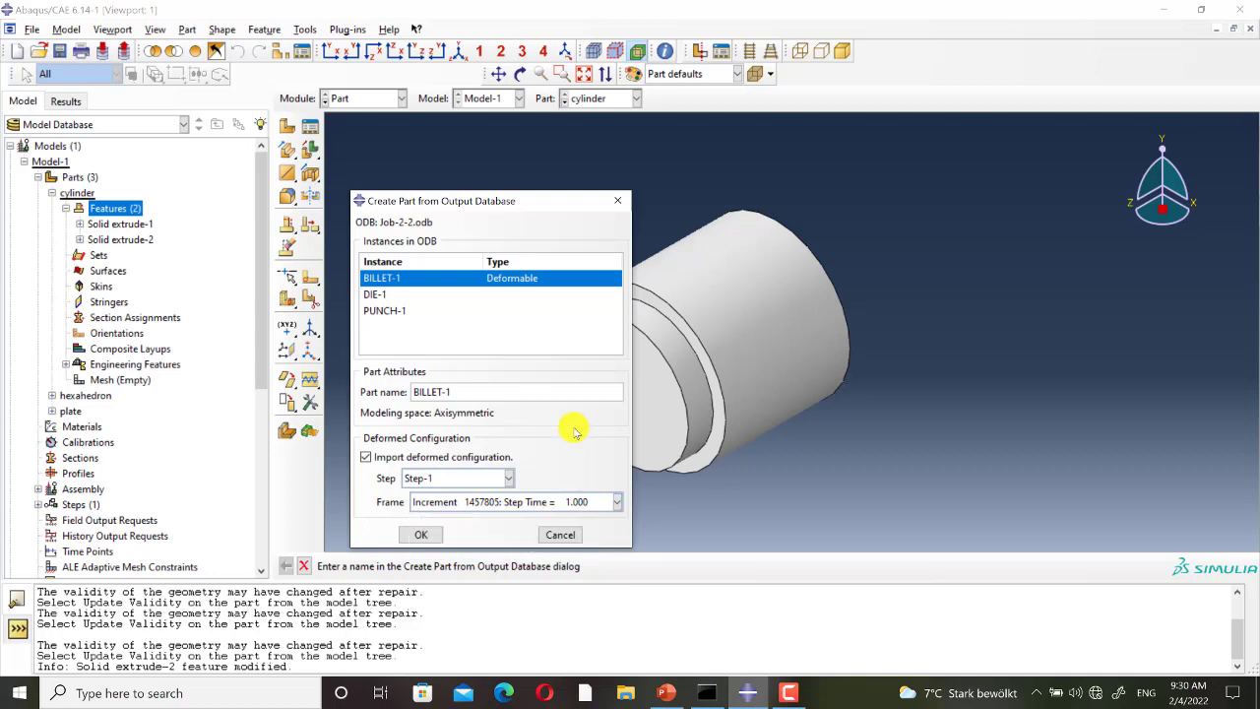
left_click(424, 534)
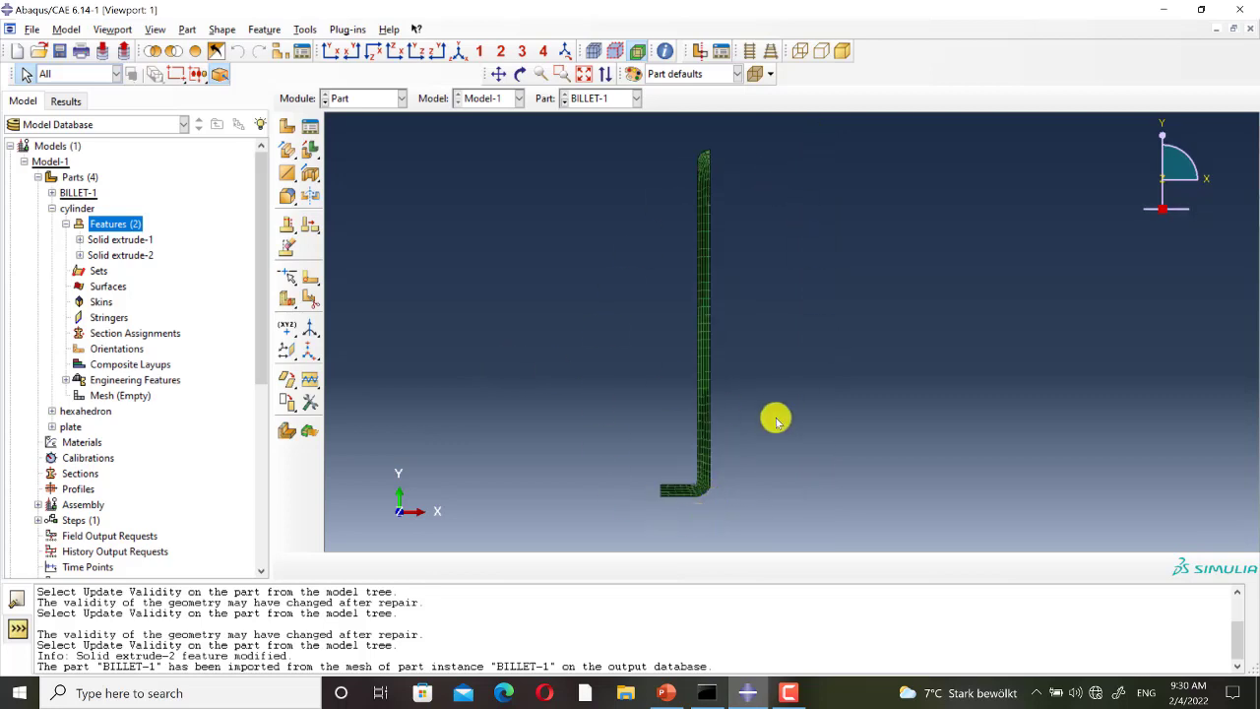
Examine the BILLET-1 part's orphan mesh feature in the model tree and its deformed elements near the upper end.
left_click(52, 208)
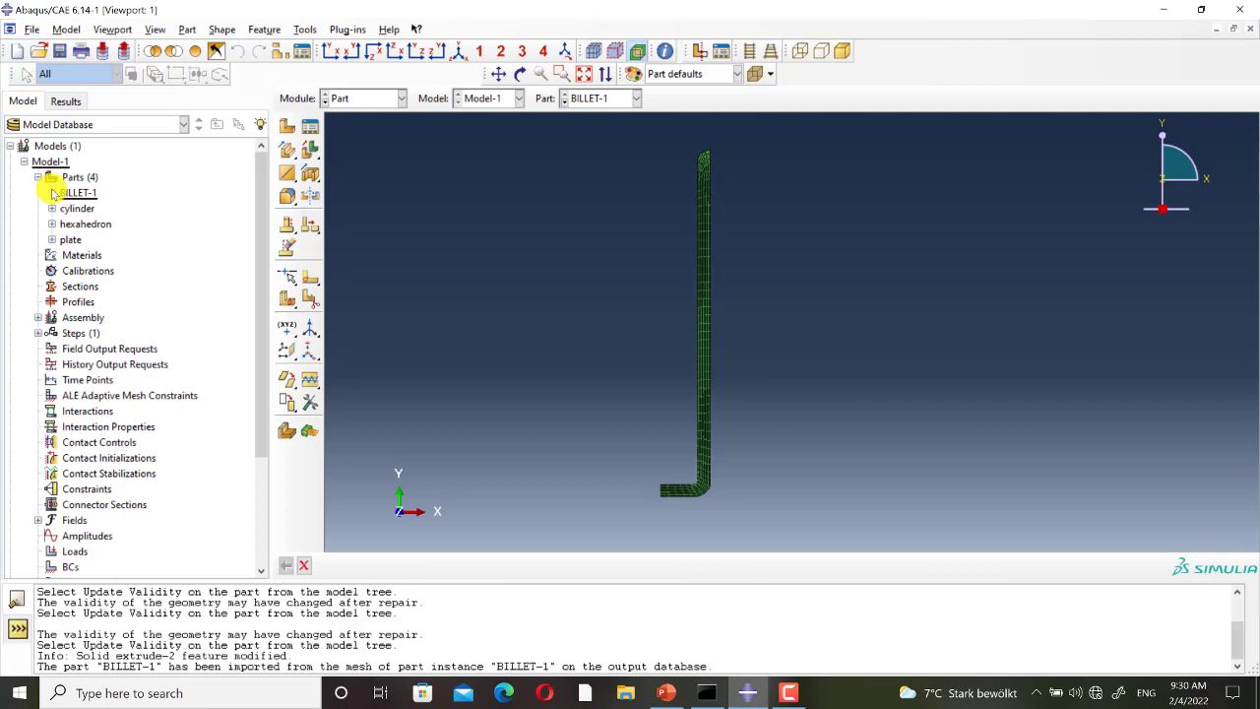
left_click(53, 193)
left_click(66, 208)
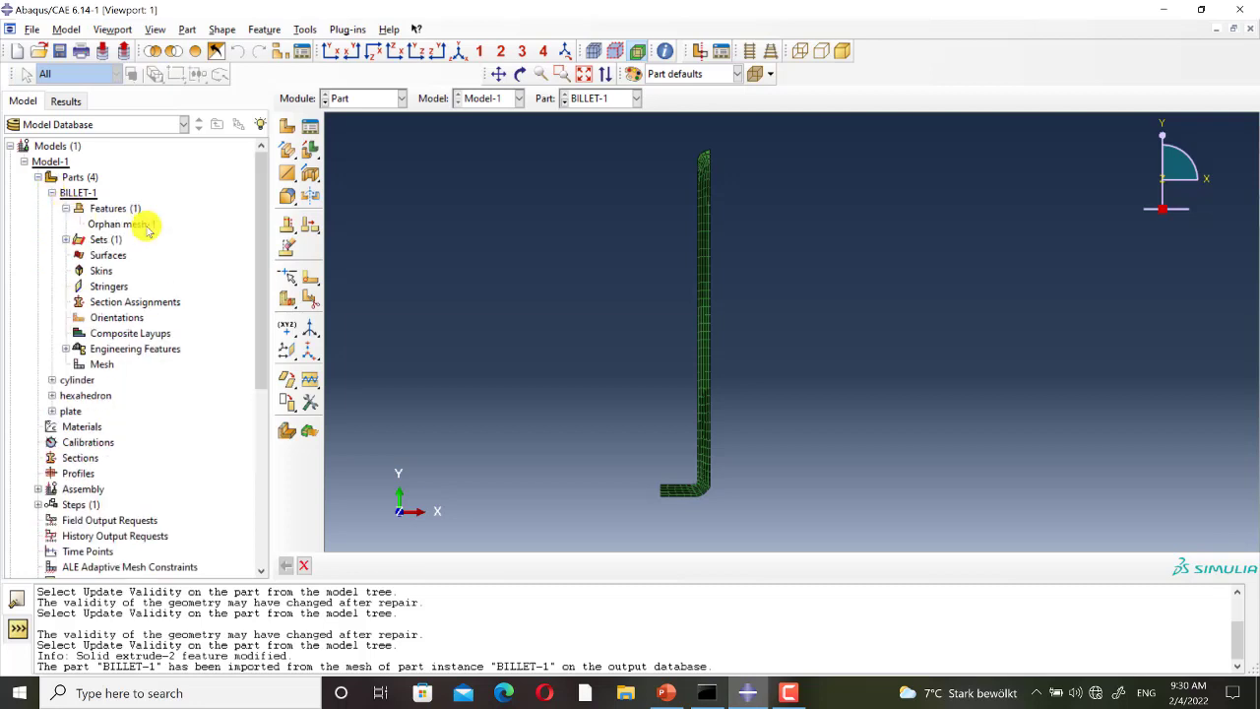
left_click(145, 226)
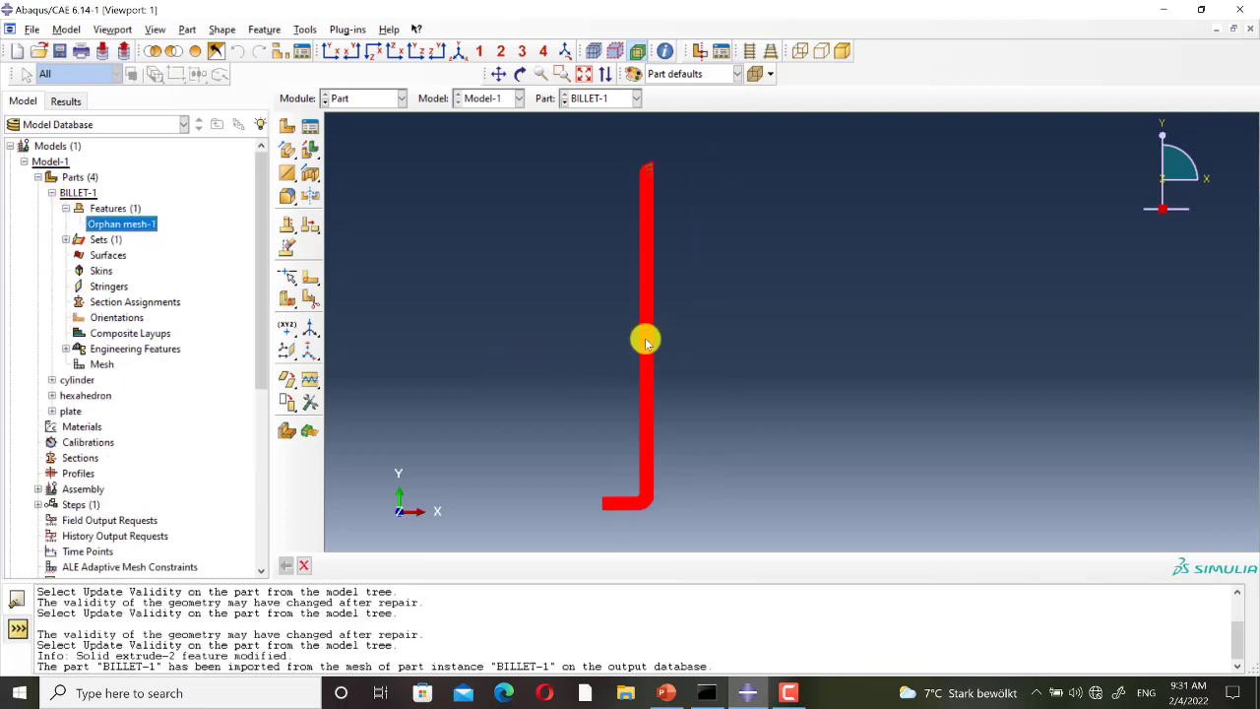
scroll(645, 337, "up", 2)
left_click(196, 233)
scroll(586, 348, "down", 1)
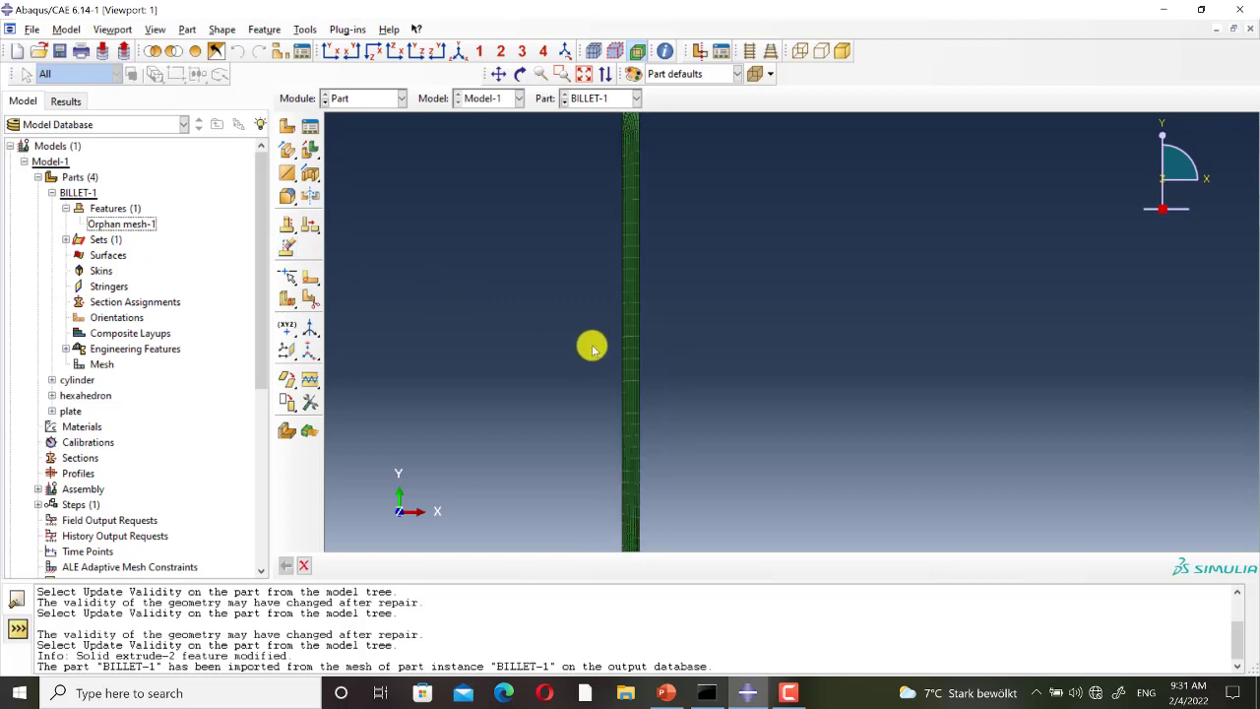
left_click_drag(737, 396, 630, 430, "ctrl+alt")
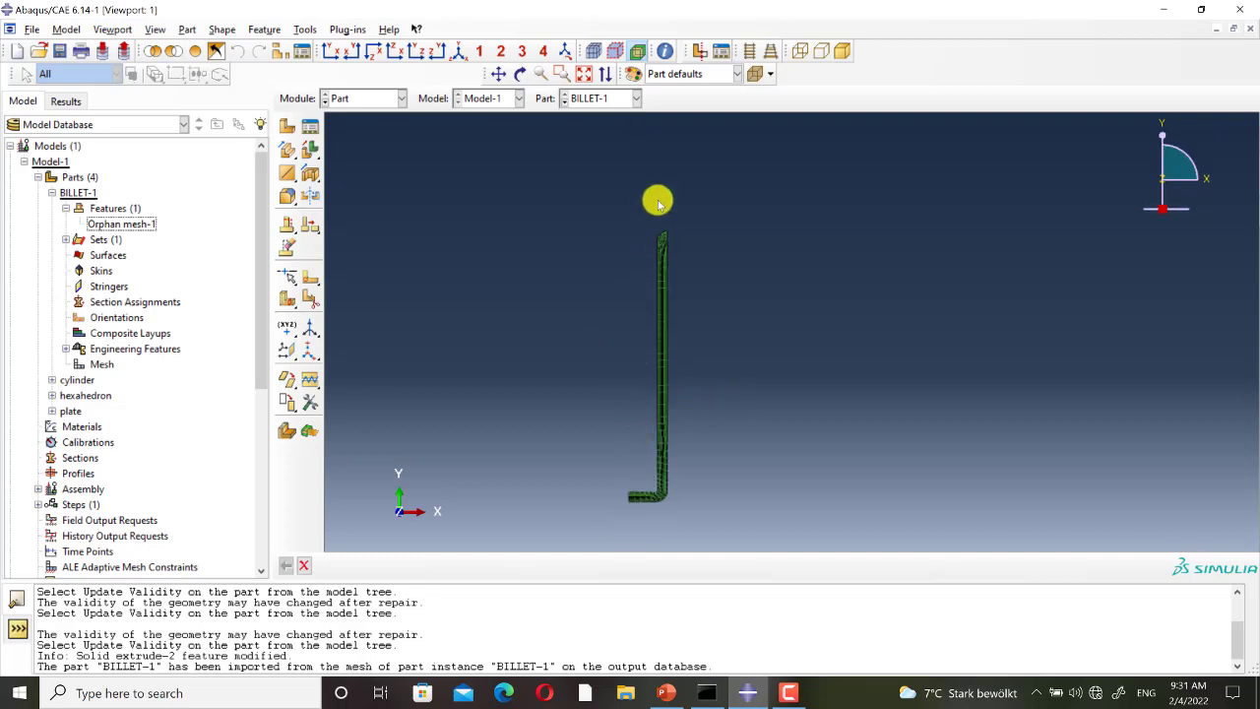
left_click_drag(659, 199, 664, 233, "ctrl+alt")
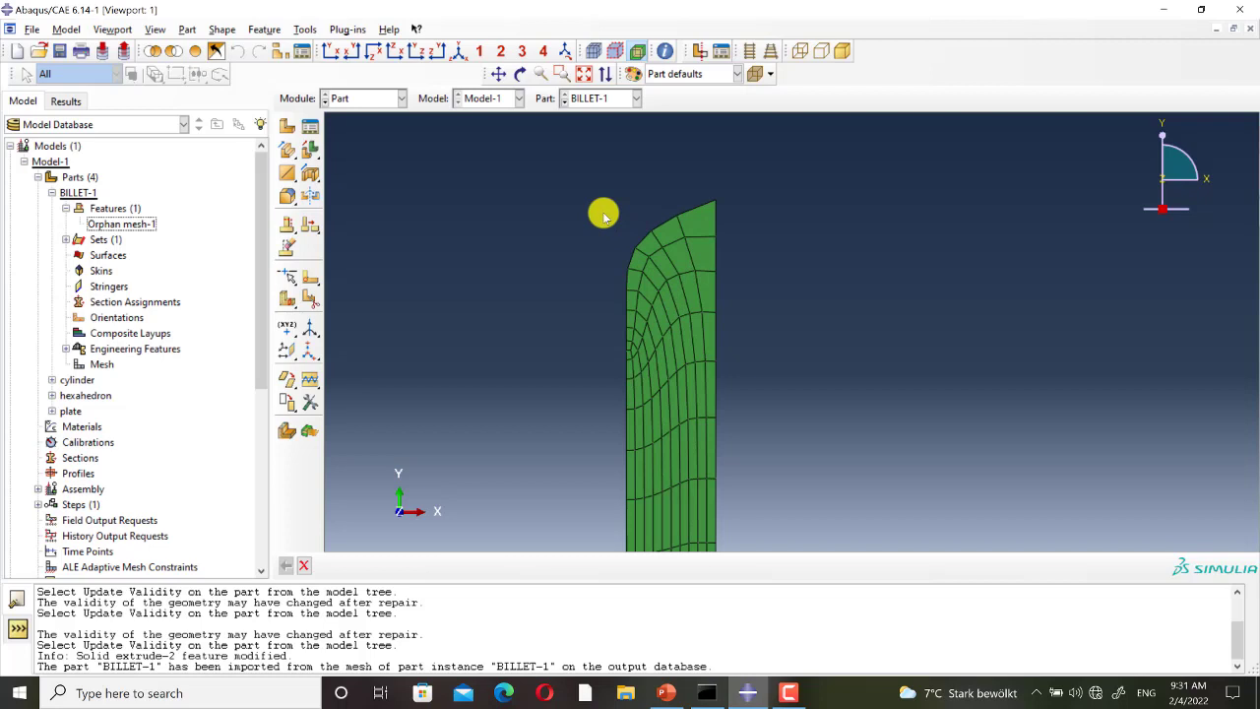